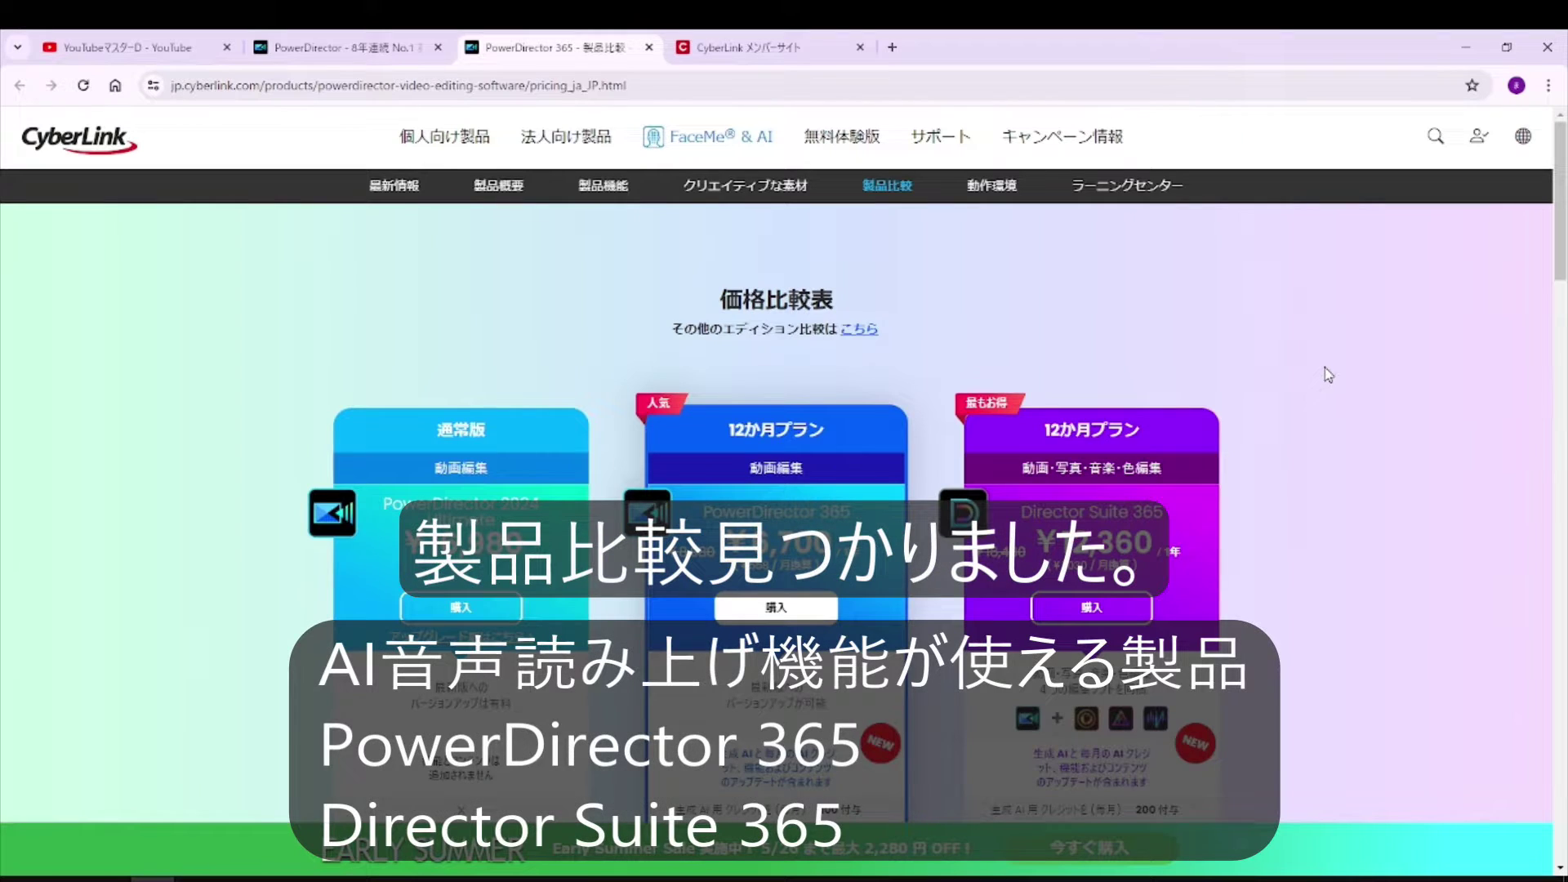
Examine the price comparison table for PowerDirector 2024 Ultimate, PowerDirector 365 and Director Suite 365 down to its feature rows.
{"action": "scroll", "coordinate": [1327, 372], "scroll_direction": "down", "scroll_amount": 2}
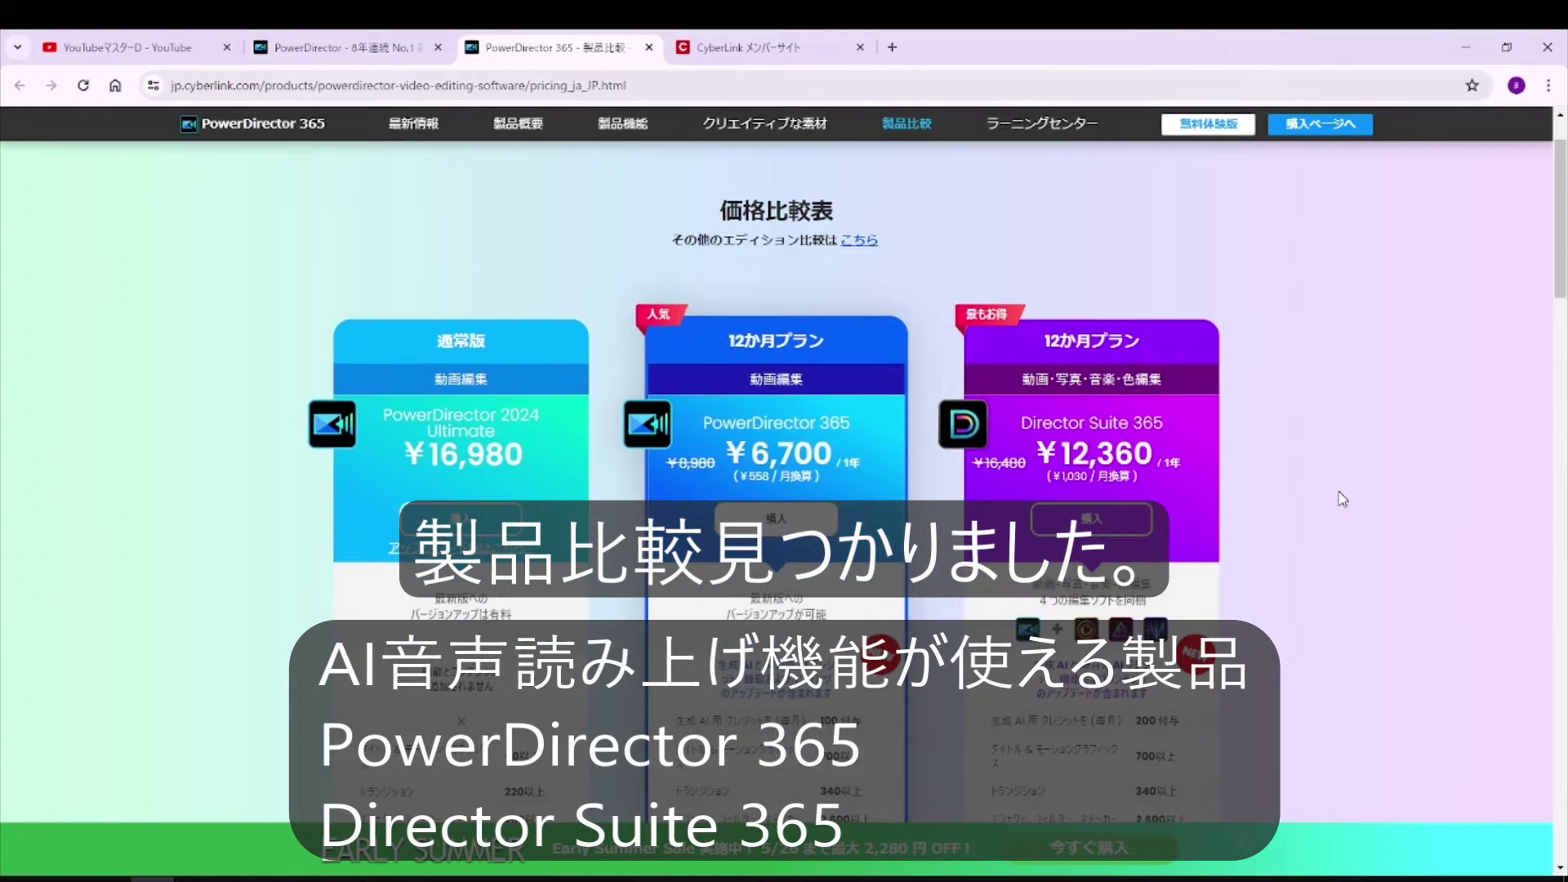
{"action": "scroll", "coordinate": [1342, 499], "scroll_direction": "down", "scroll_amount": 1}
{"action": "scroll", "coordinate": [1316, 502], "scroll_direction": "down", "scroll_amount": 1}
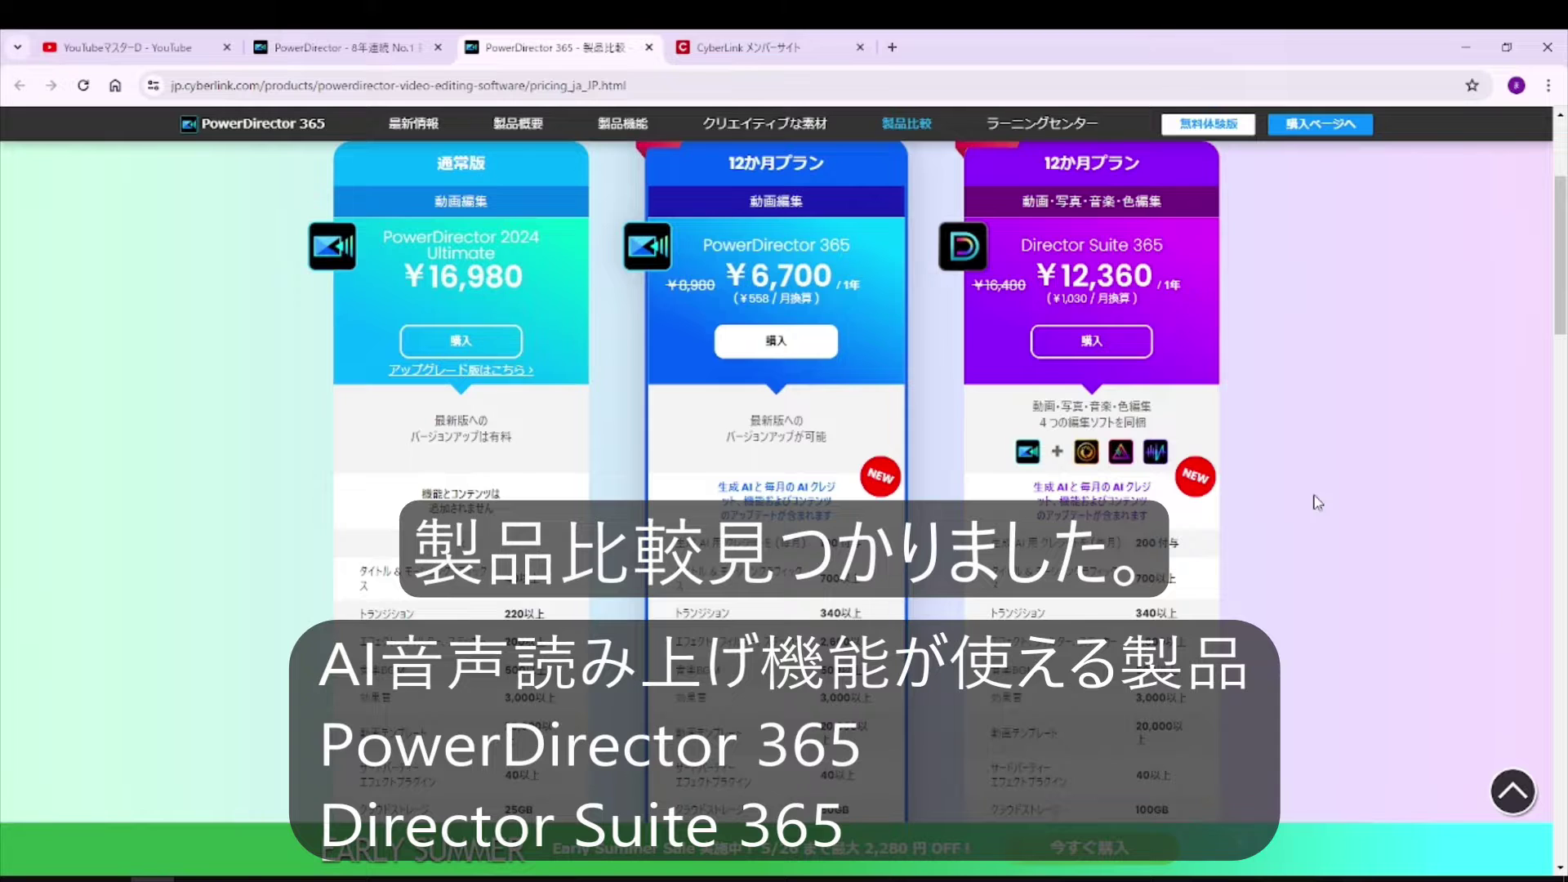
{"action": "scroll", "coordinate": [1317, 503], "scroll_direction": "down", "scroll_amount": 10}
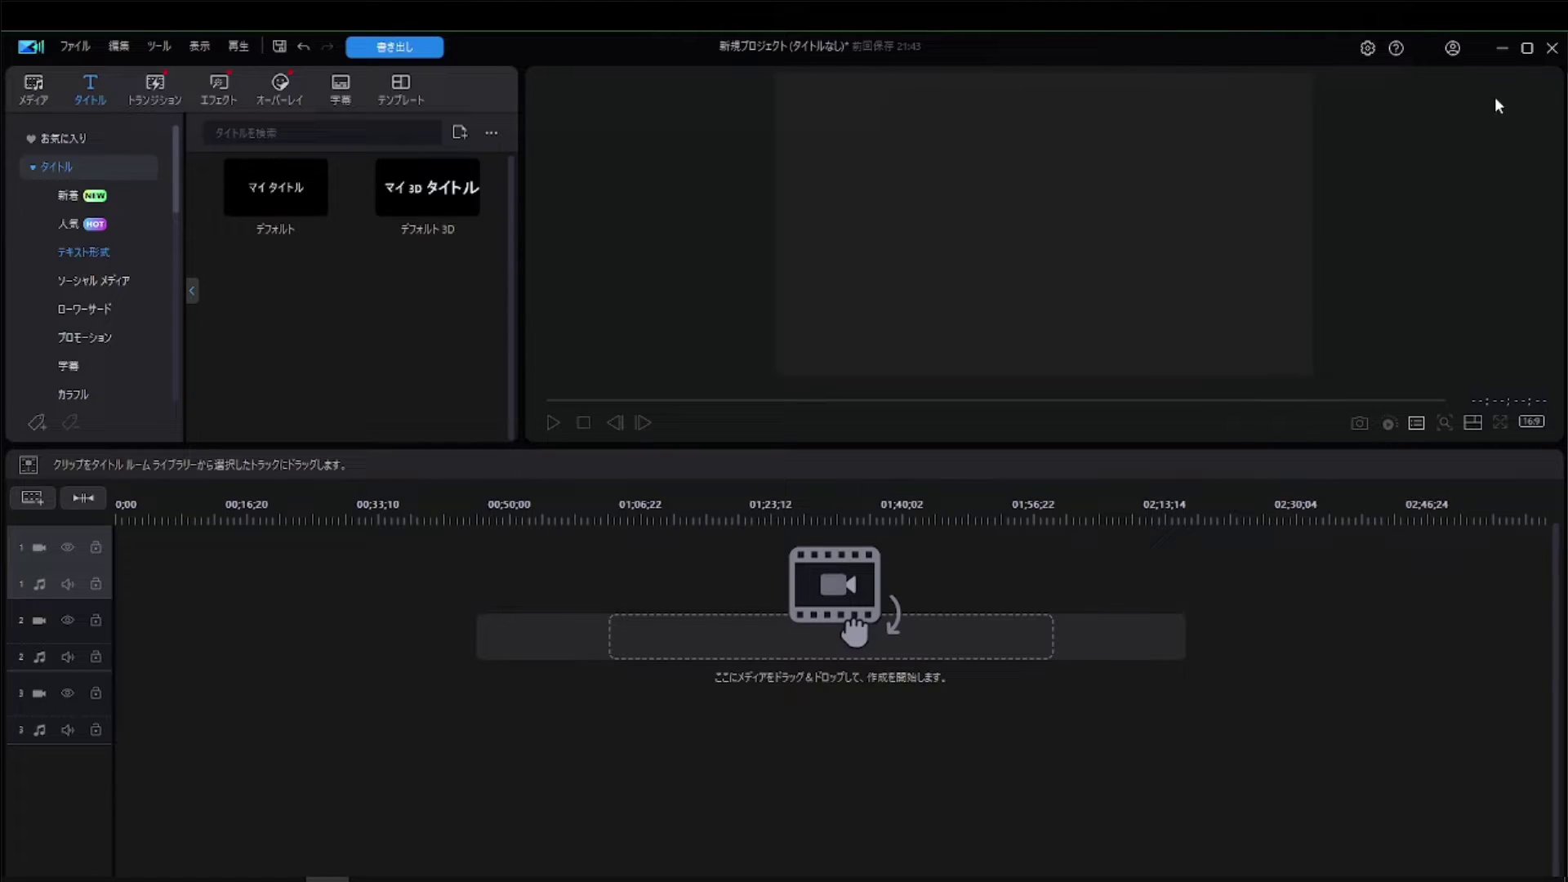
Switch to PowerDirector and open its version information from the help options.
{"action": "left_click", "coordinate": [1398, 46]}
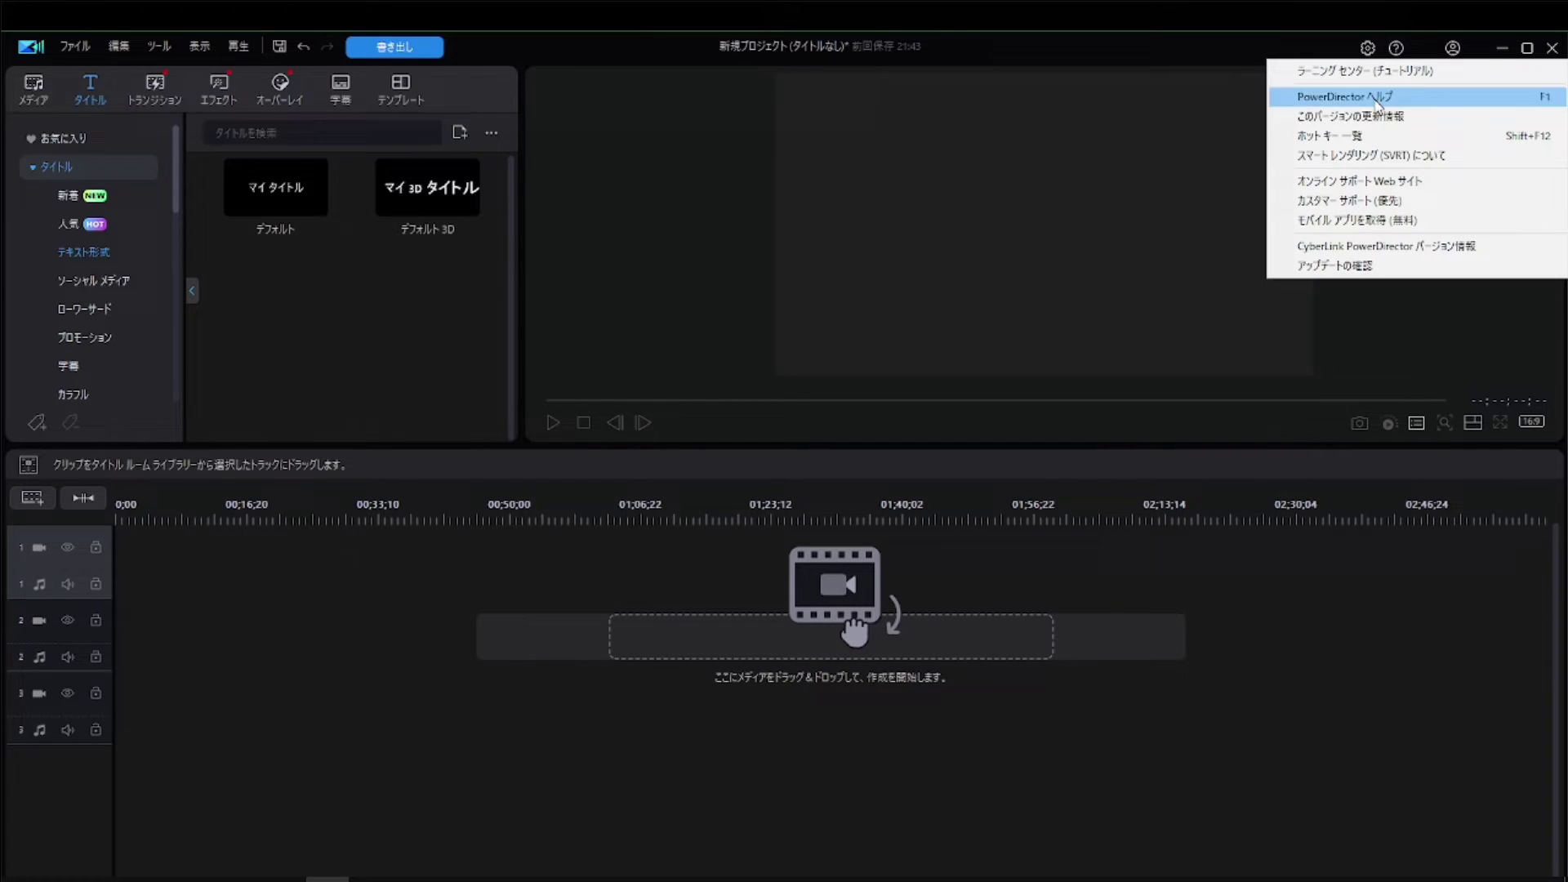
{"action": "left_click", "coordinate": [1349, 247]}
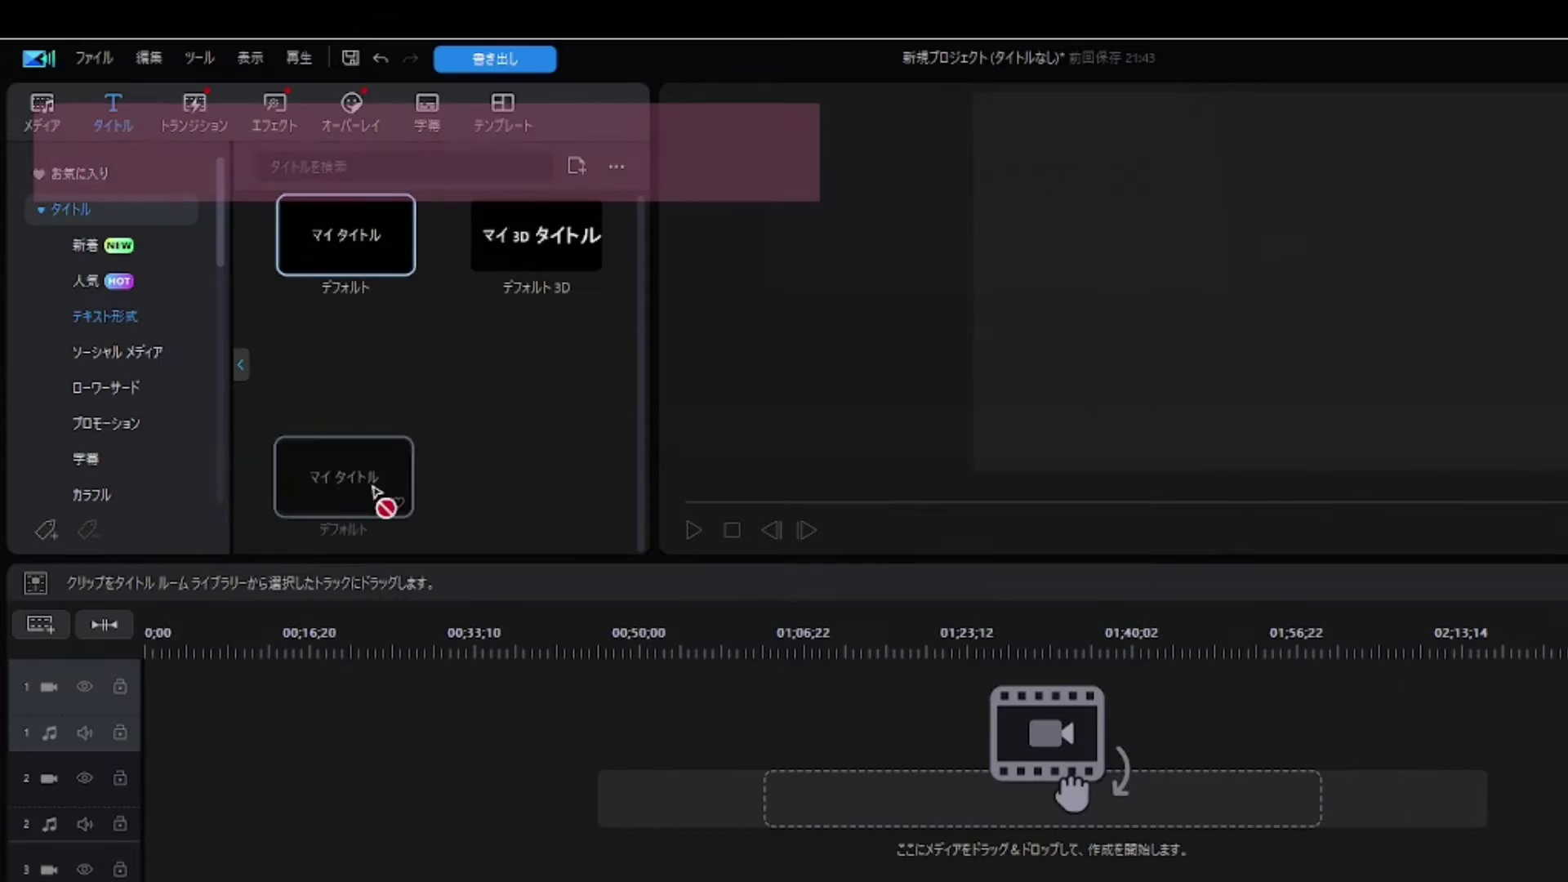
Add the default マイ タイトル title at the start of video track 1 and shift its text toward the left edge of the frame.
{"action": "left_click_drag", "start_coordinate": [377, 490], "coordinate": [149, 719]}
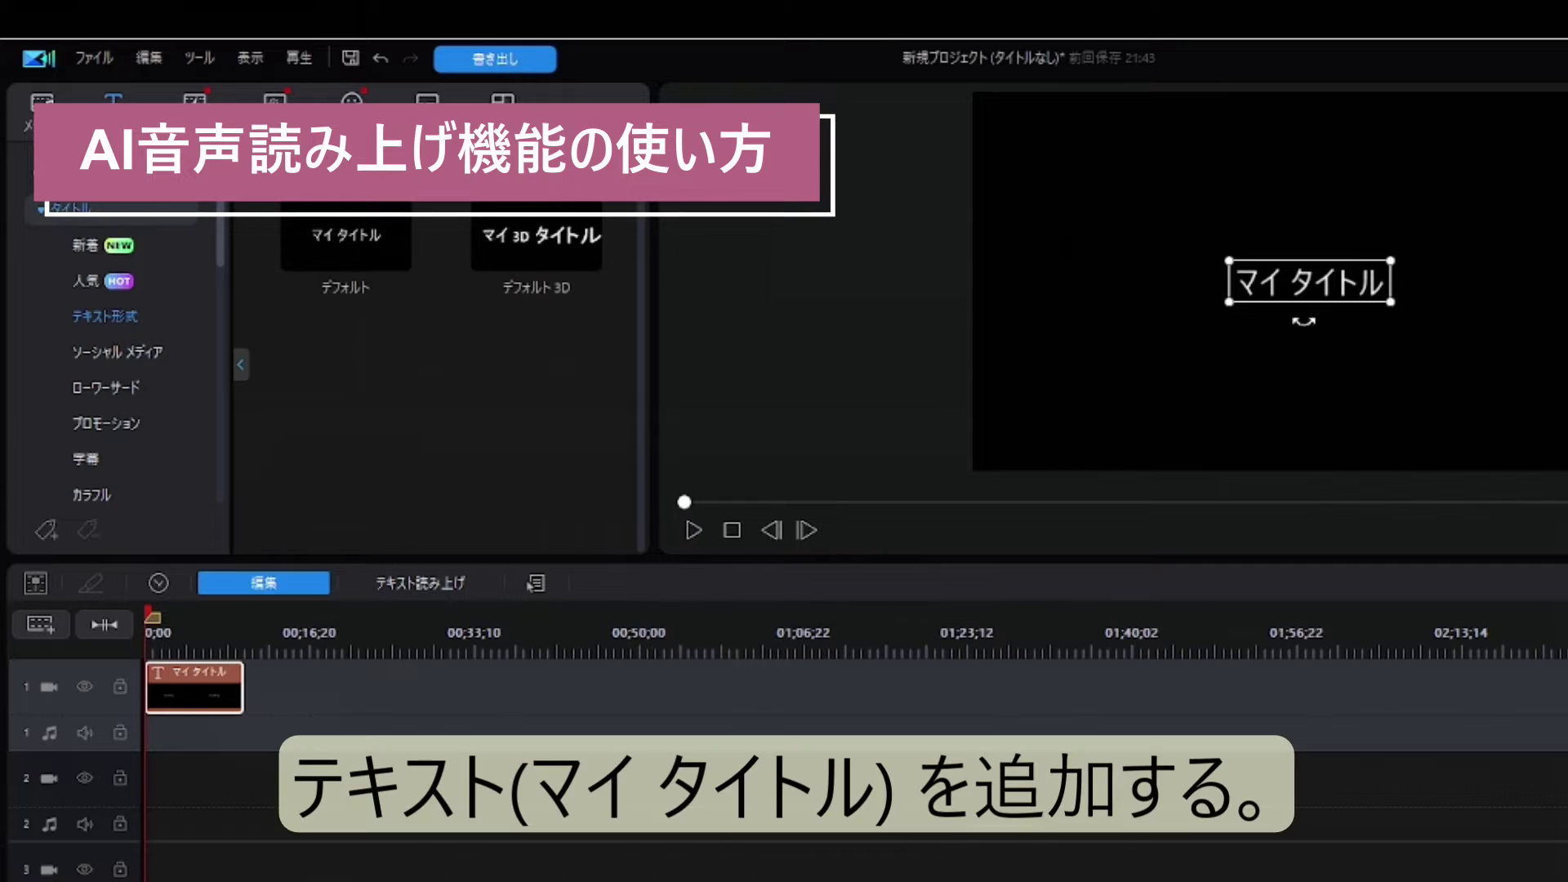
{"action": "left_click_drag", "start_coordinate": [1277, 255], "coordinate": [1225, 274]}
Replace the title text with "Power Director 365ではAI音声読み上げ機能を新たに追加しました。", breaking the line after "では".
{"action": "double_click", "coordinate": [1006, 261]}
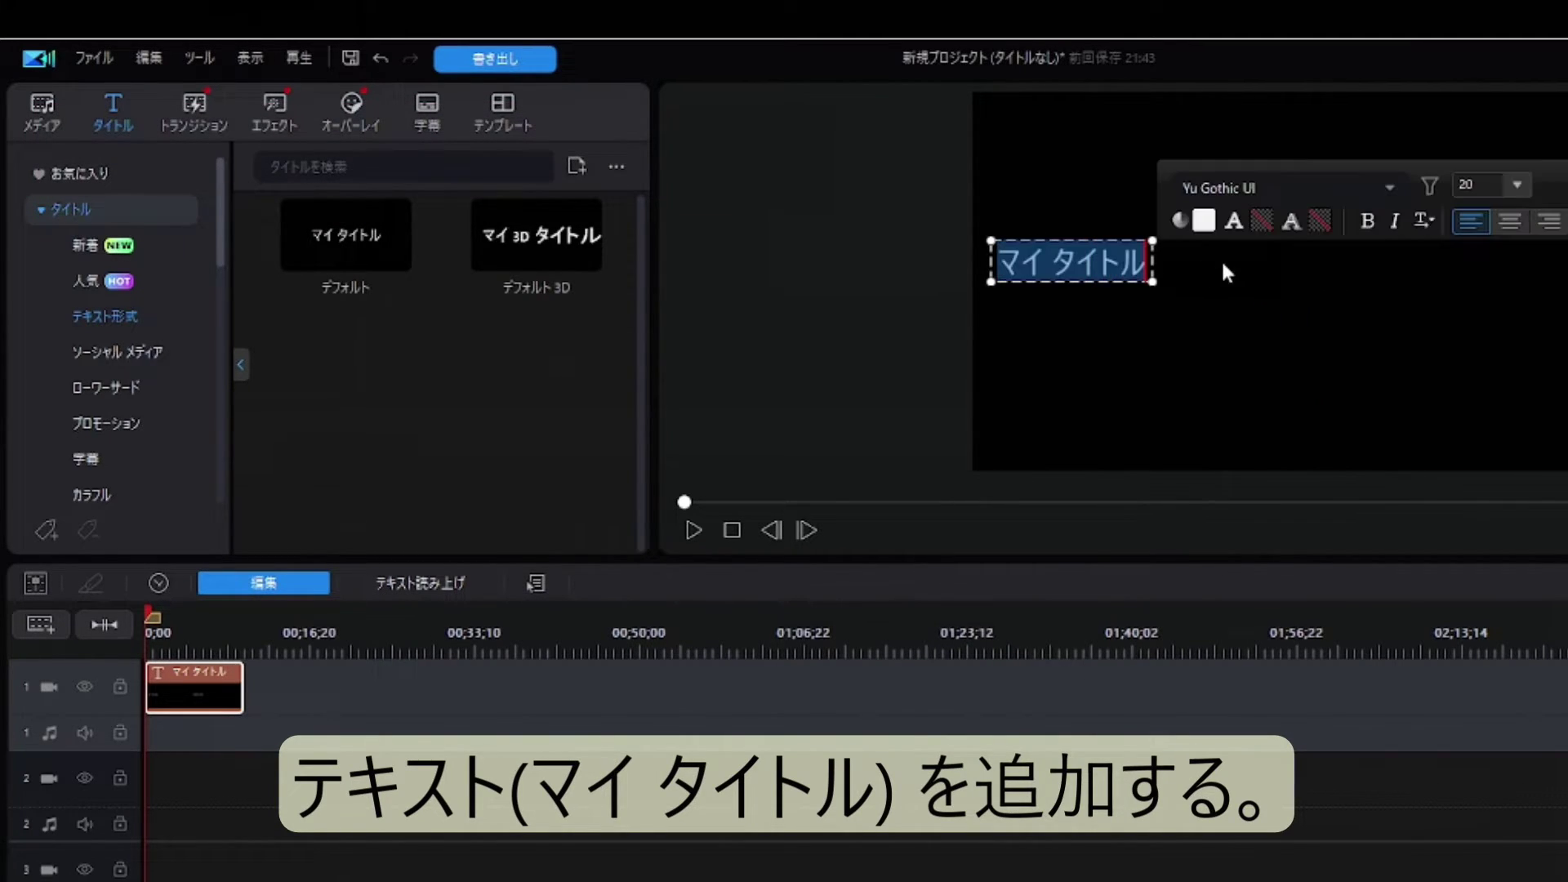
{"action": "key", "text": "BackSpace"}
{"action": "key", "text": "ctrl+v"}
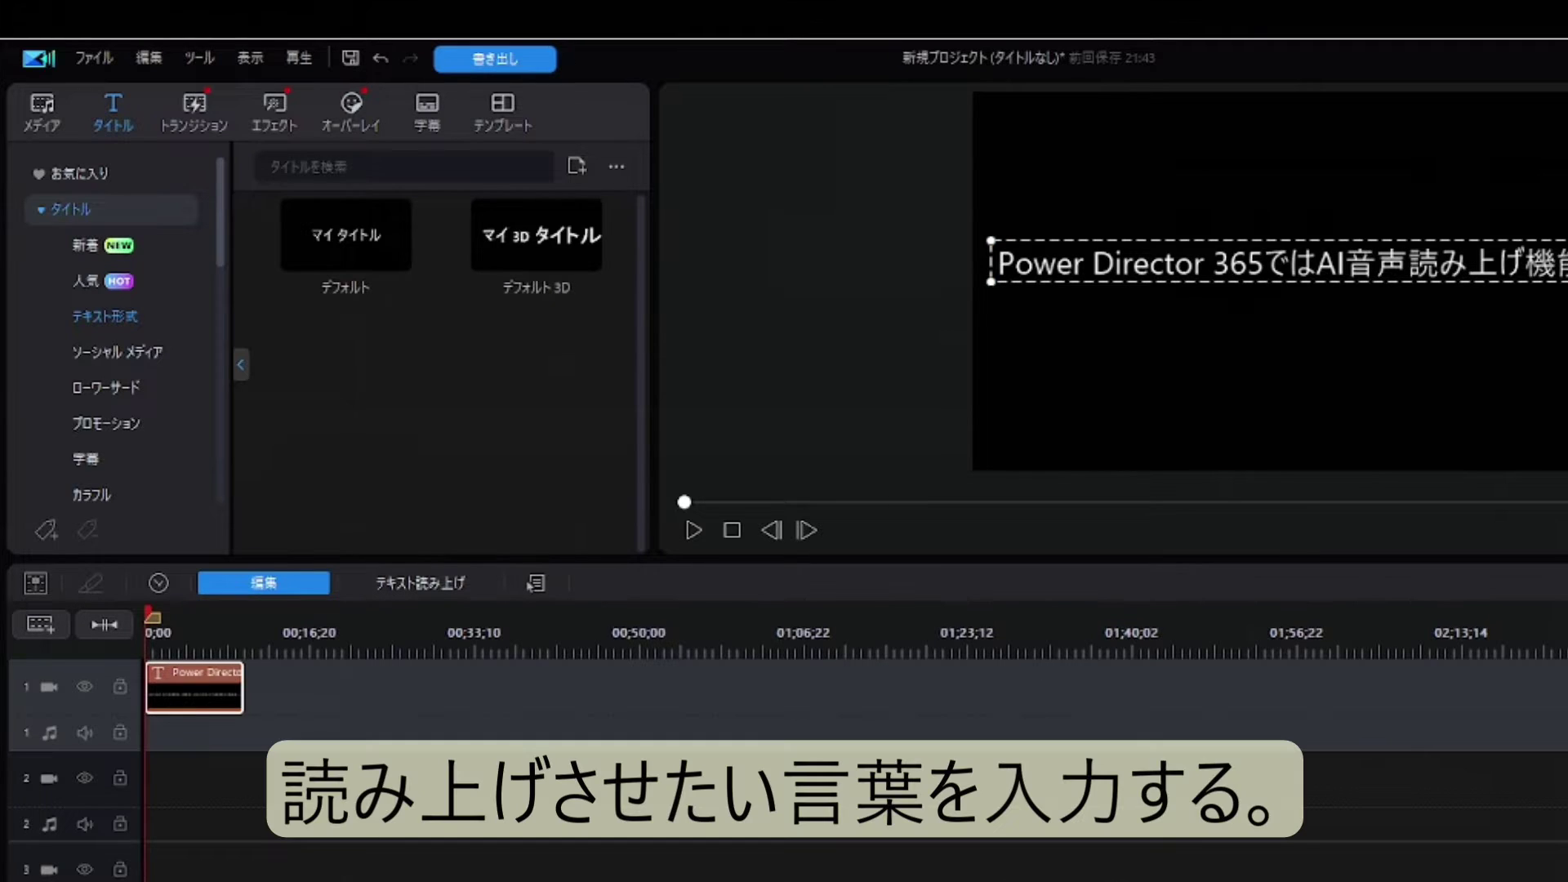
{"action": "left_click", "coordinate": [1318, 266]}
{"action": "key", "text": "Return"}
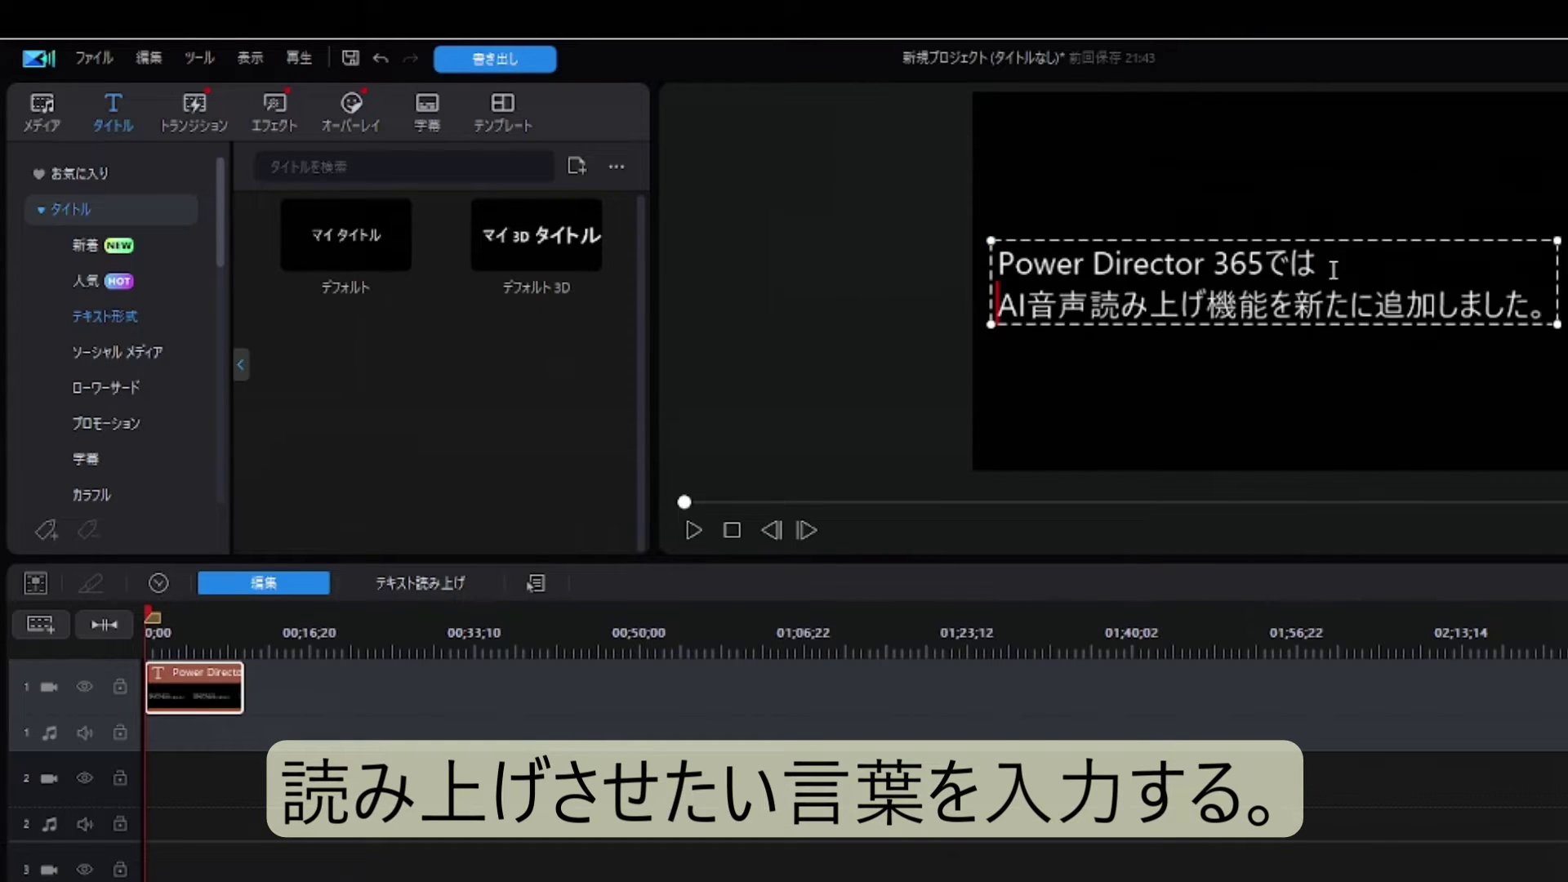
{"action": "left_click_drag", "start_coordinate": [1428, 237], "coordinate": [1473, 248]}
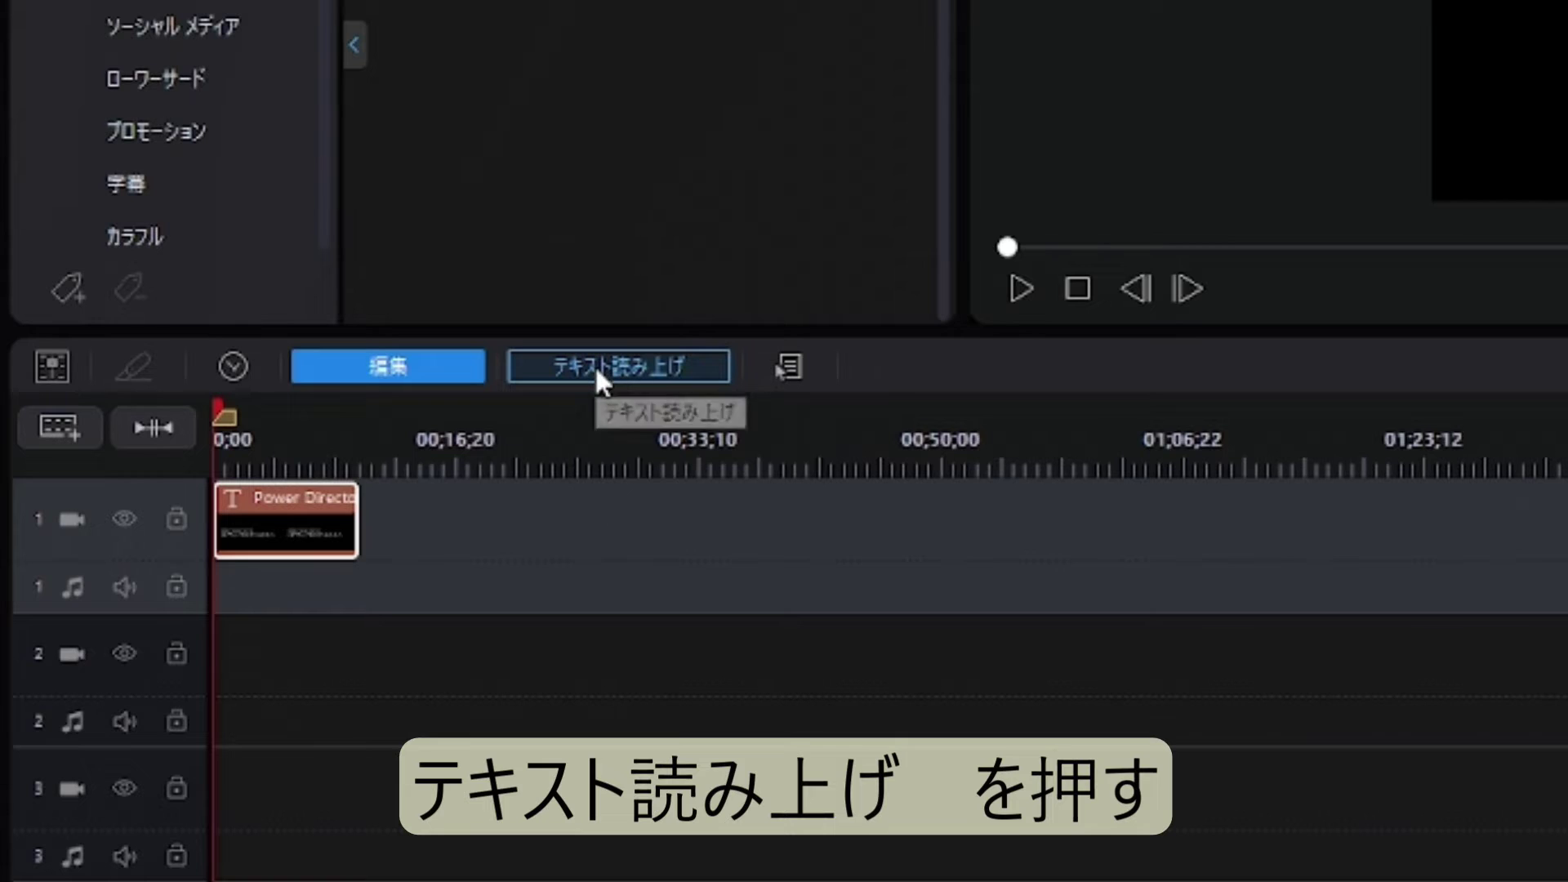
Open text-to-speech for the title clip and compare the 英語 (米国) and 中国語 voices, returning the language to 日本語.
{"action": "left_click", "coordinate": [595, 369]}
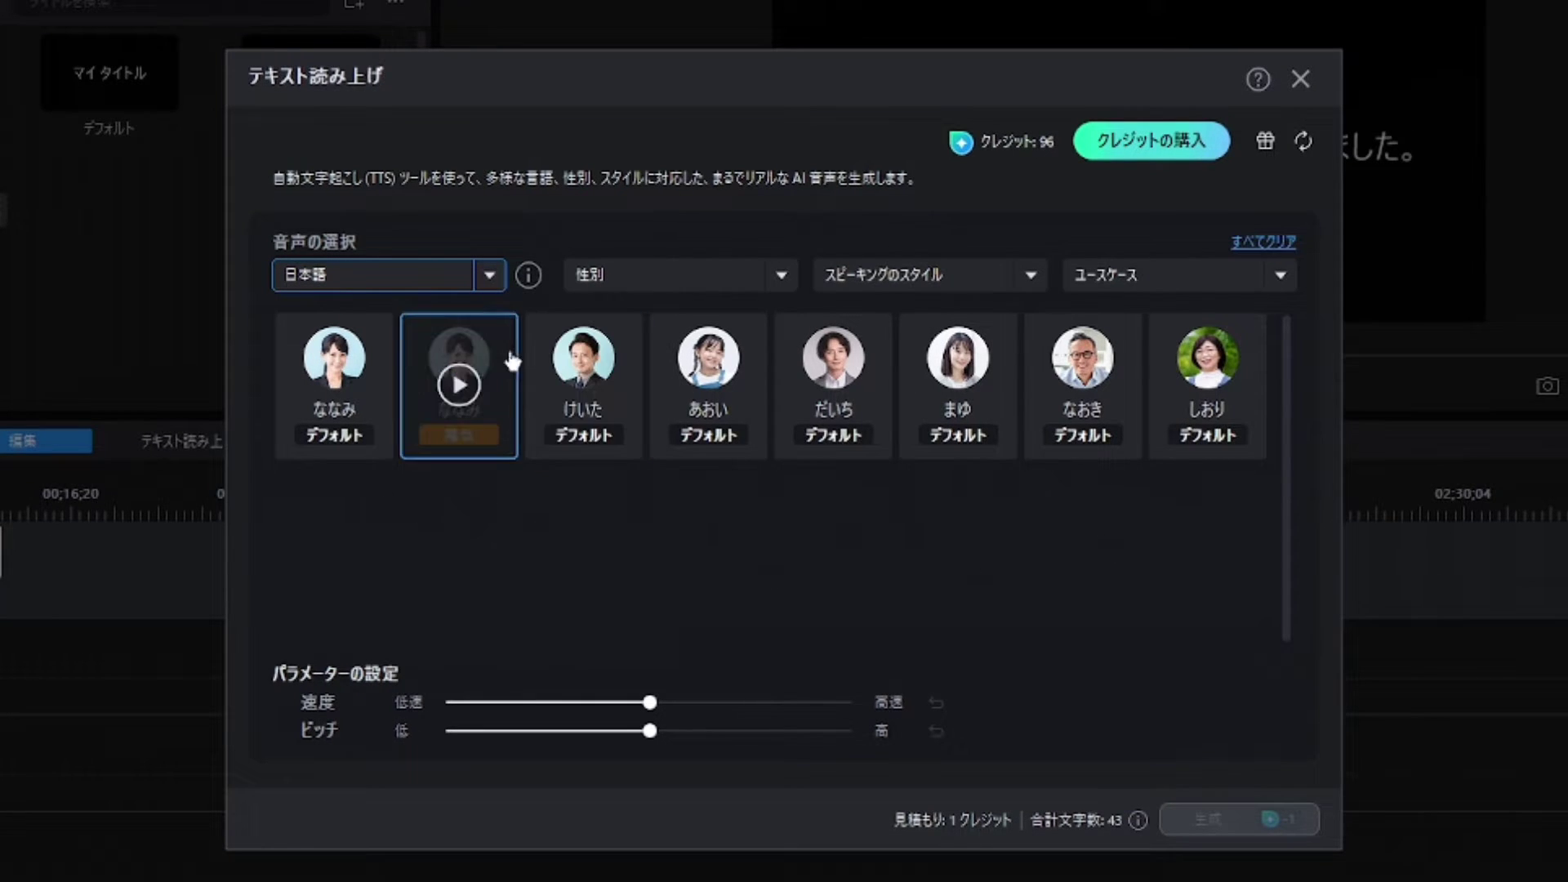
{"action": "left_click", "coordinate": [489, 275]}
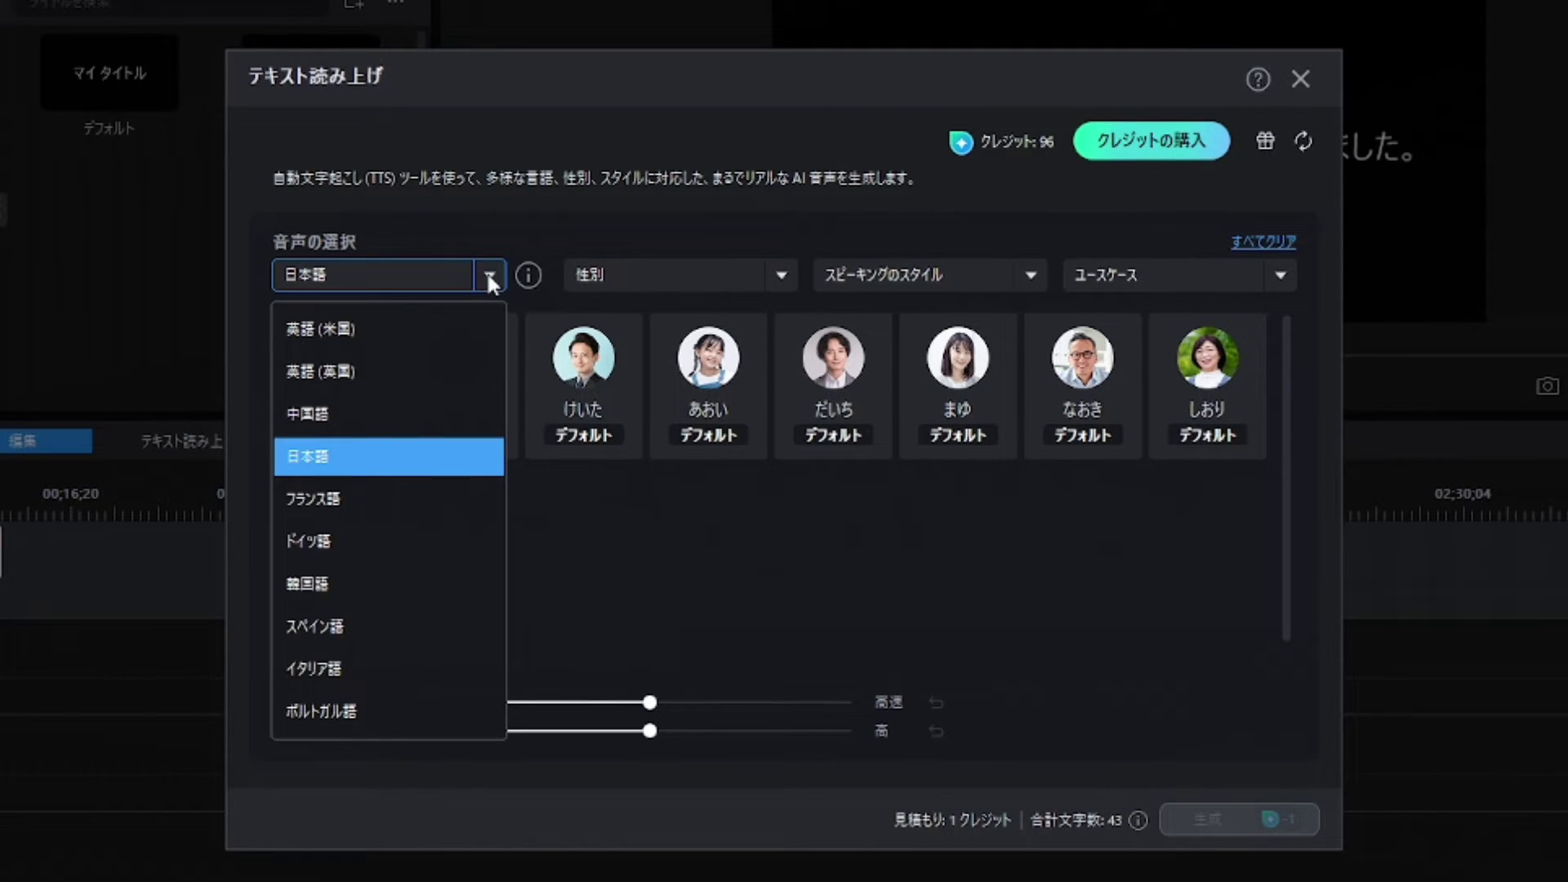
{"action": "left_click", "coordinate": [371, 332]}
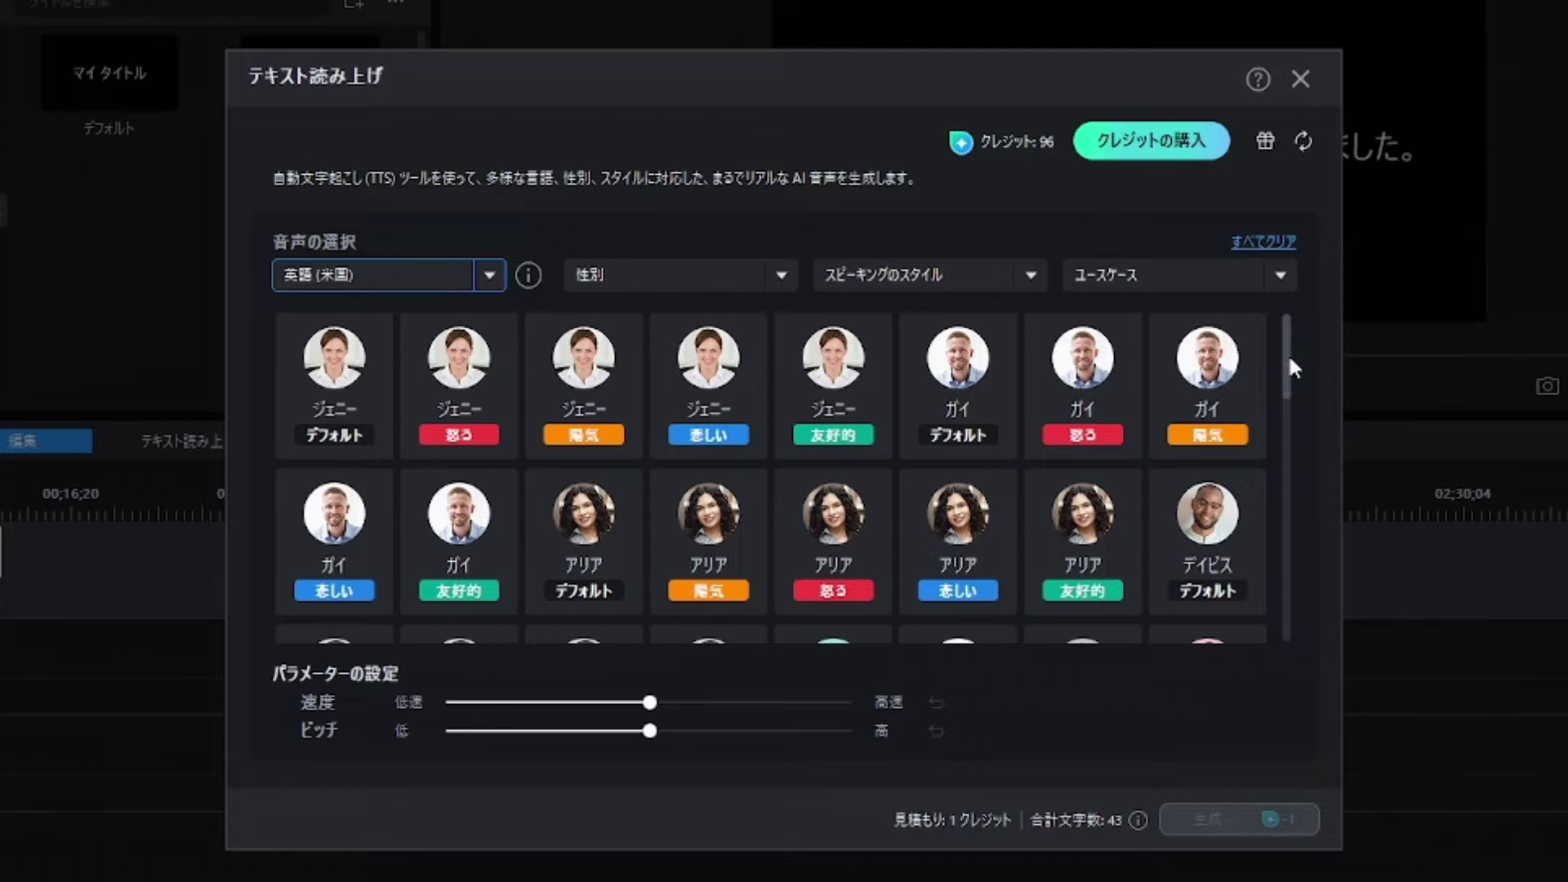
{"action": "left_click_drag", "start_coordinate": [1287, 353], "coordinate": [1287, 314]}
{"action": "left_click", "coordinate": [488, 275]}
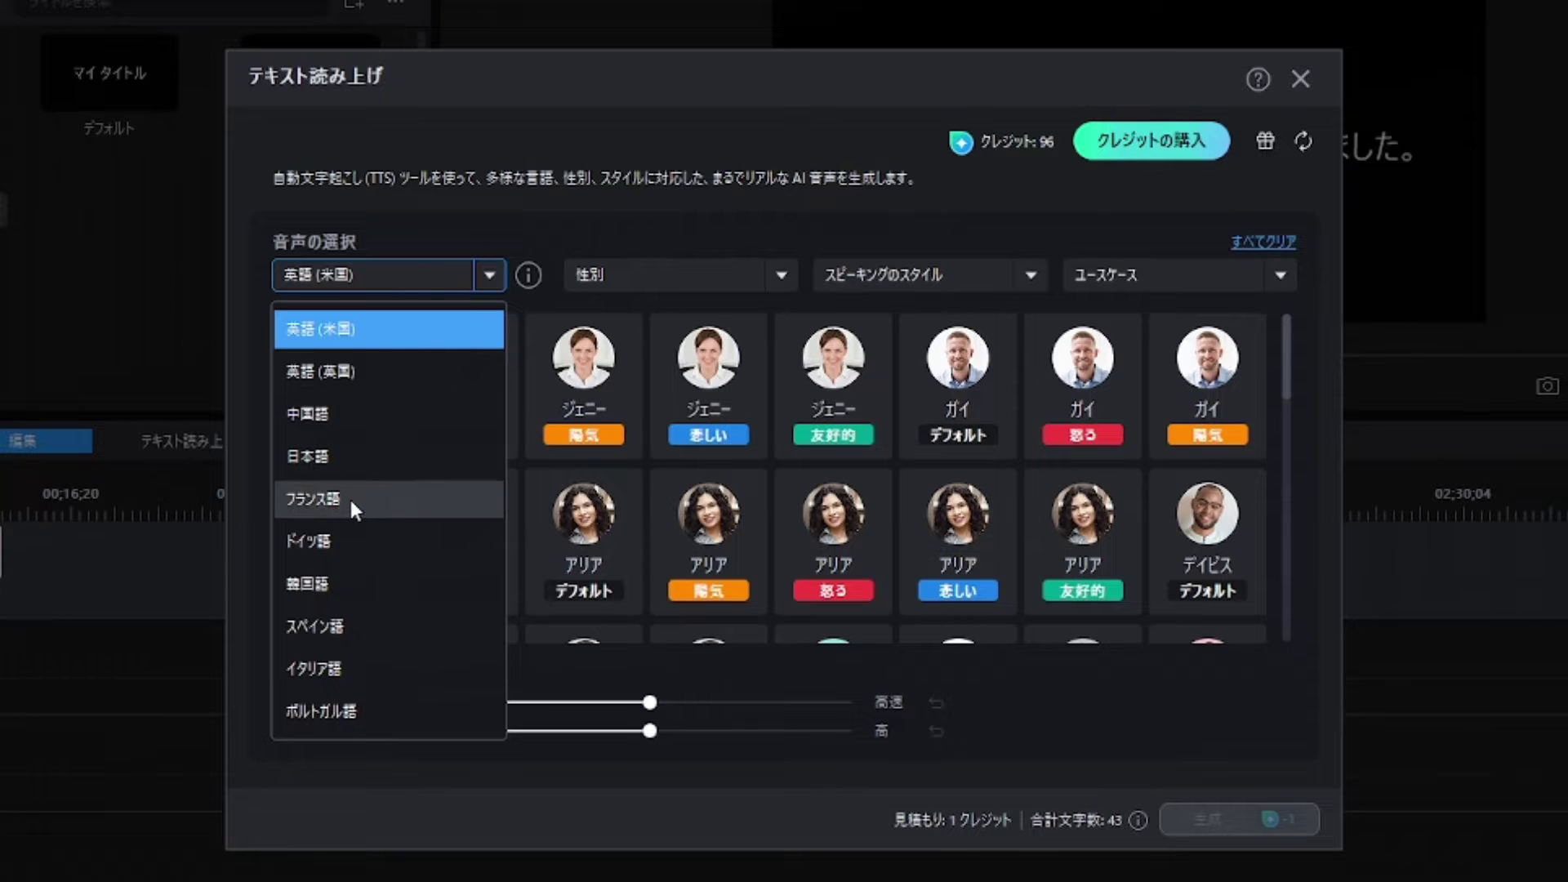
{"action": "left_click", "coordinate": [366, 412]}
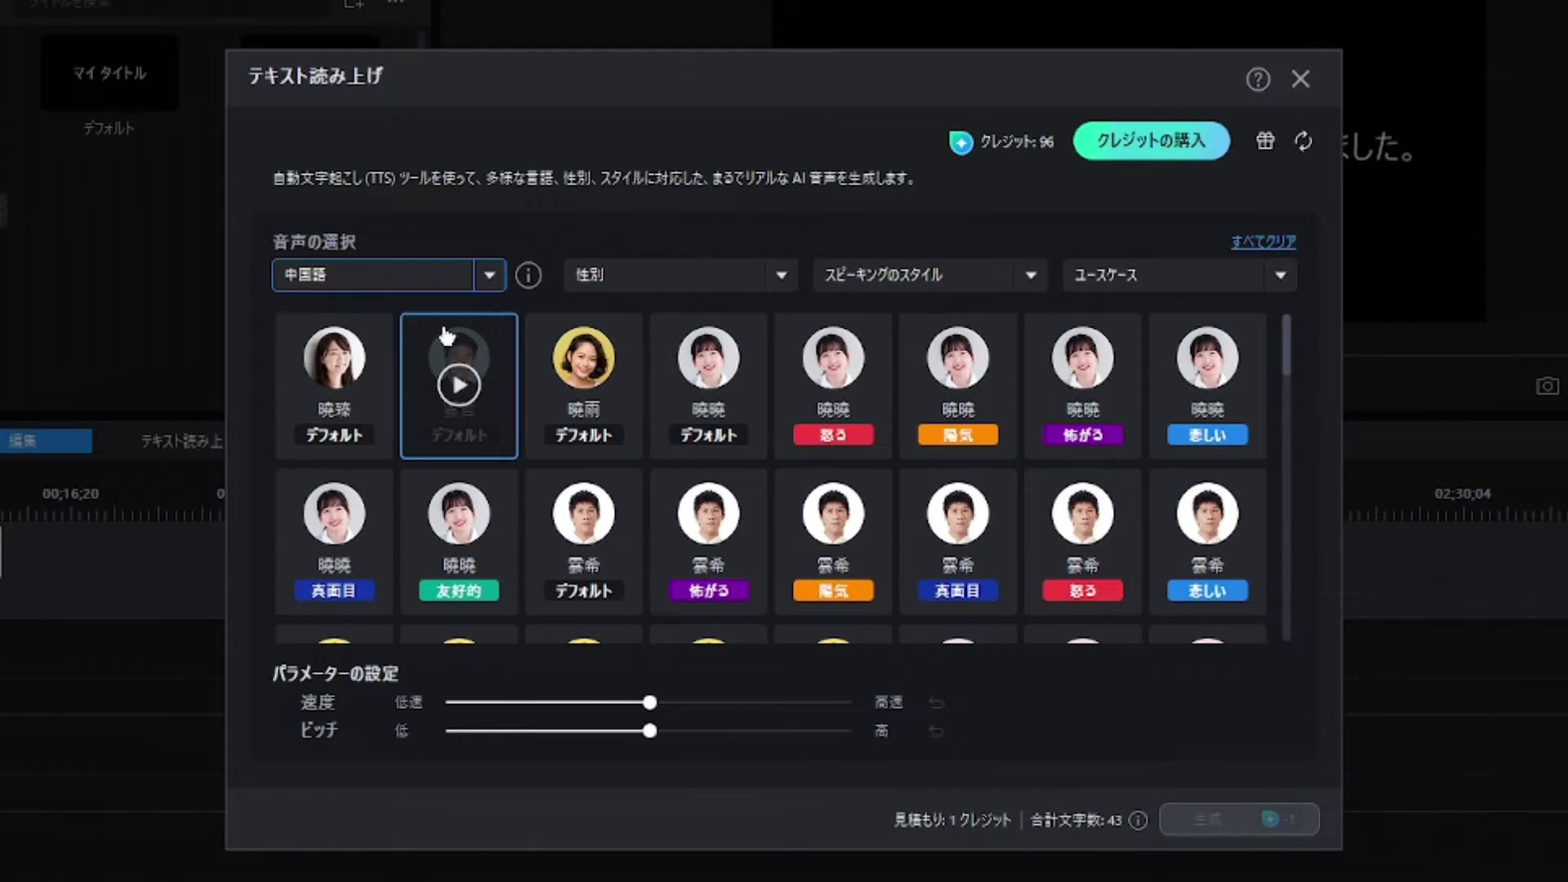
{"action": "left_click", "coordinate": [488, 275]}
{"action": "left_click", "coordinate": [340, 446]}
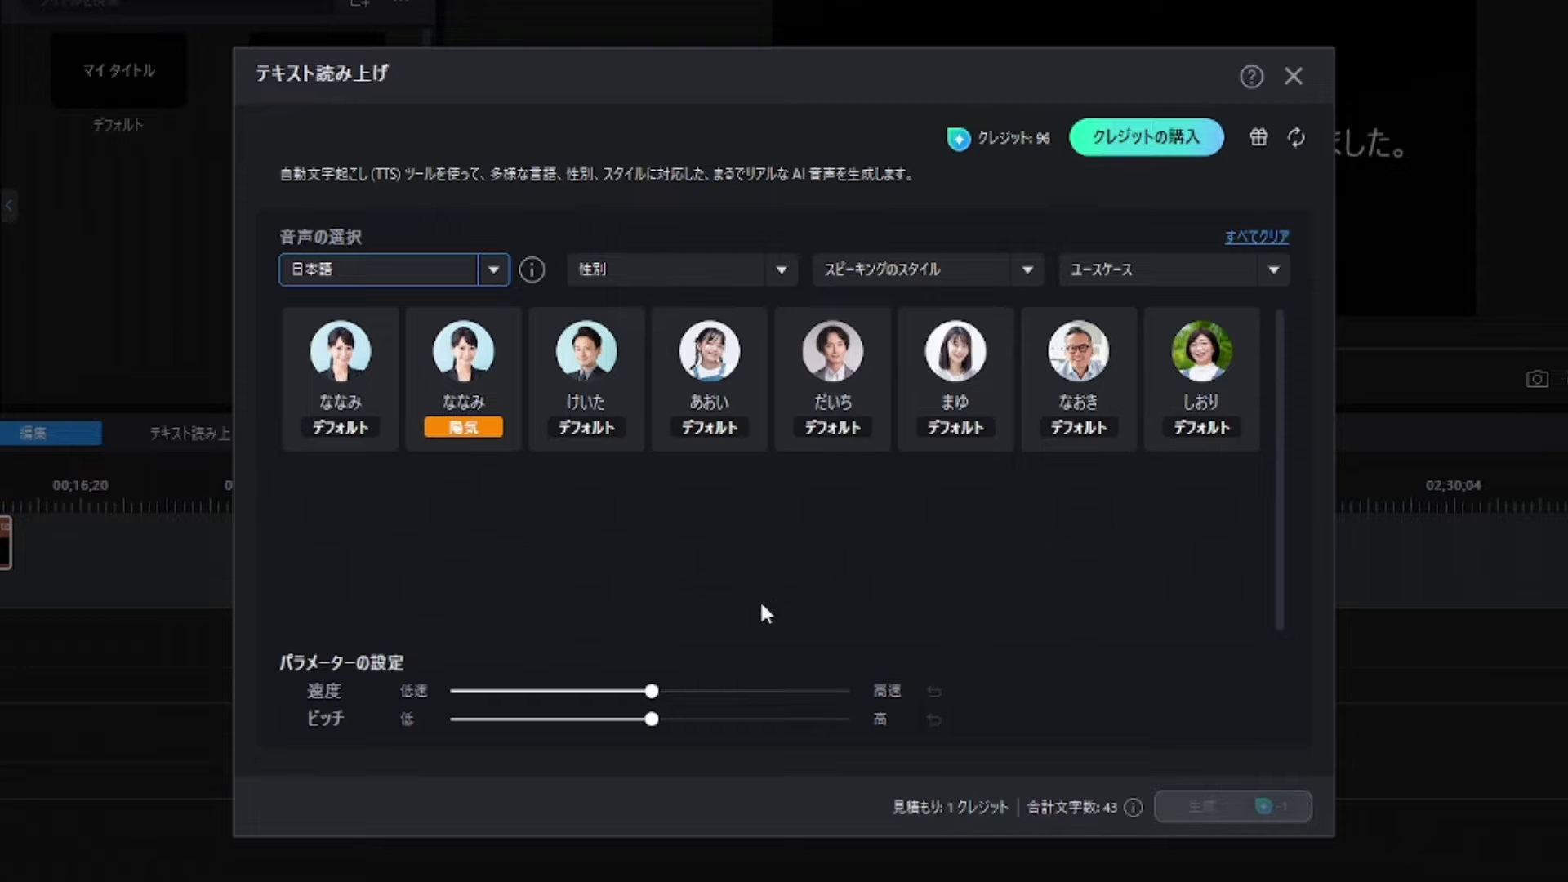
Review the speaking styles and filter the Japanese voices by the use cases 教育, 物語 and 広告, resetting the filter to すべて.
{"action": "left_click", "coordinate": [1026, 268]}
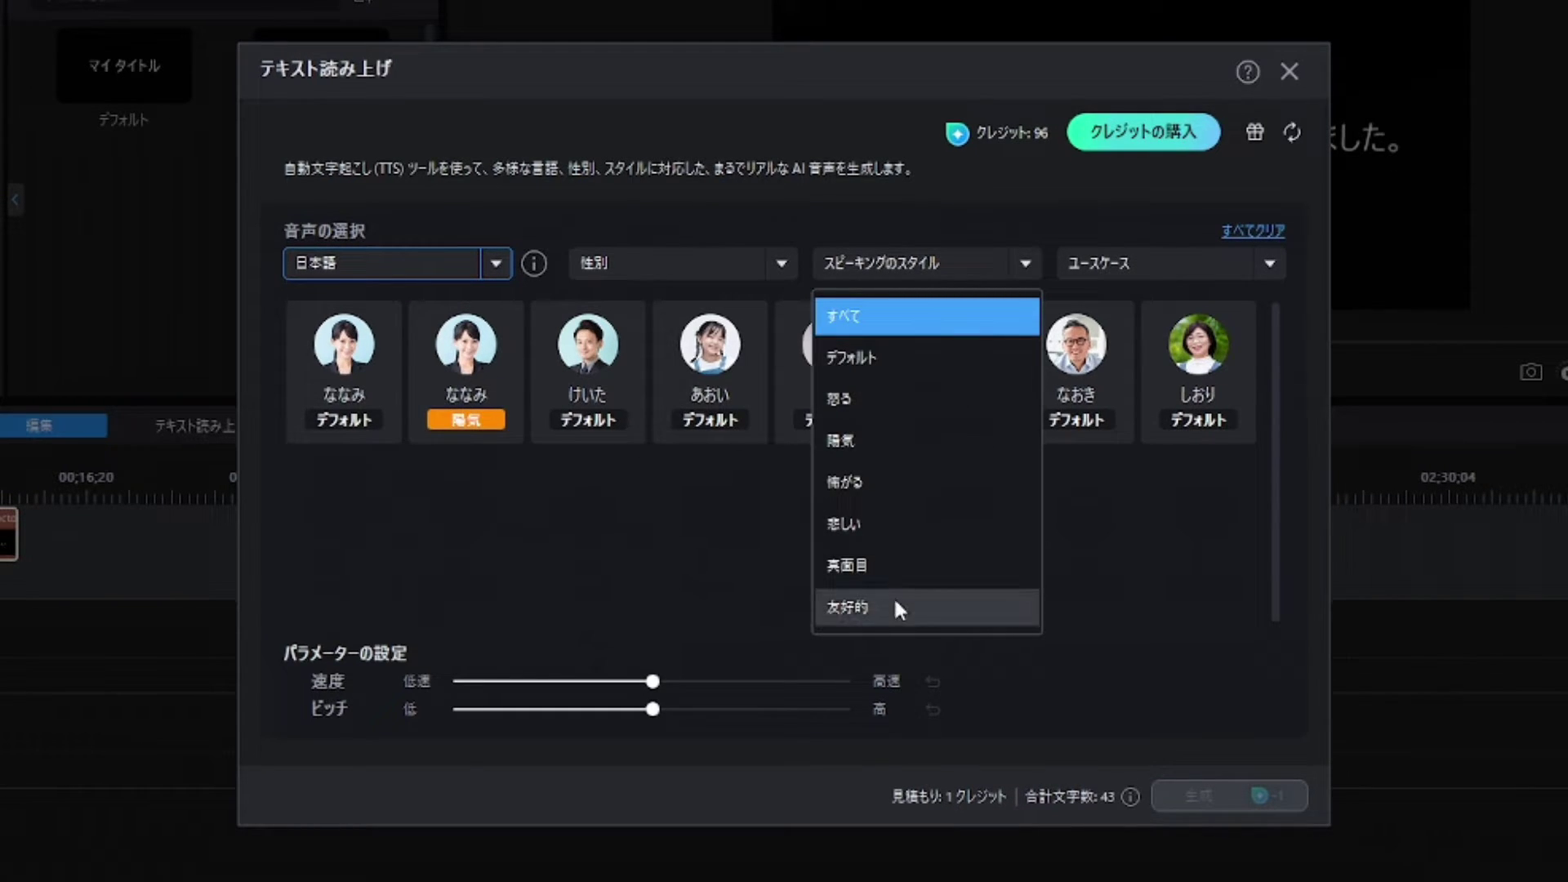
{"action": "left_click", "coordinate": [515, 490]}
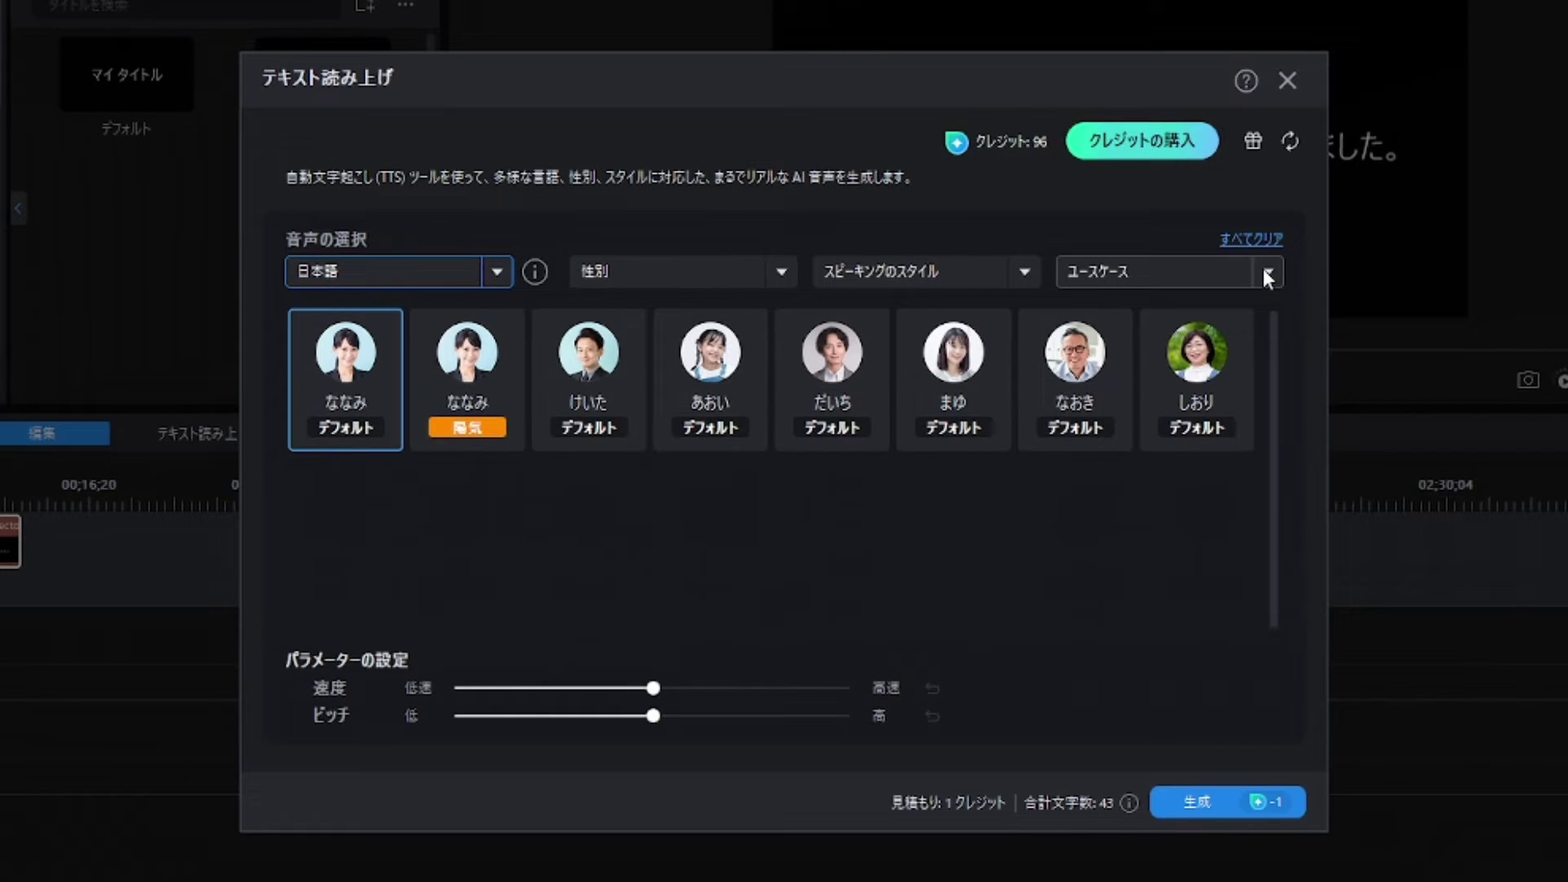
{"action": "left_click", "coordinate": [1262, 268]}
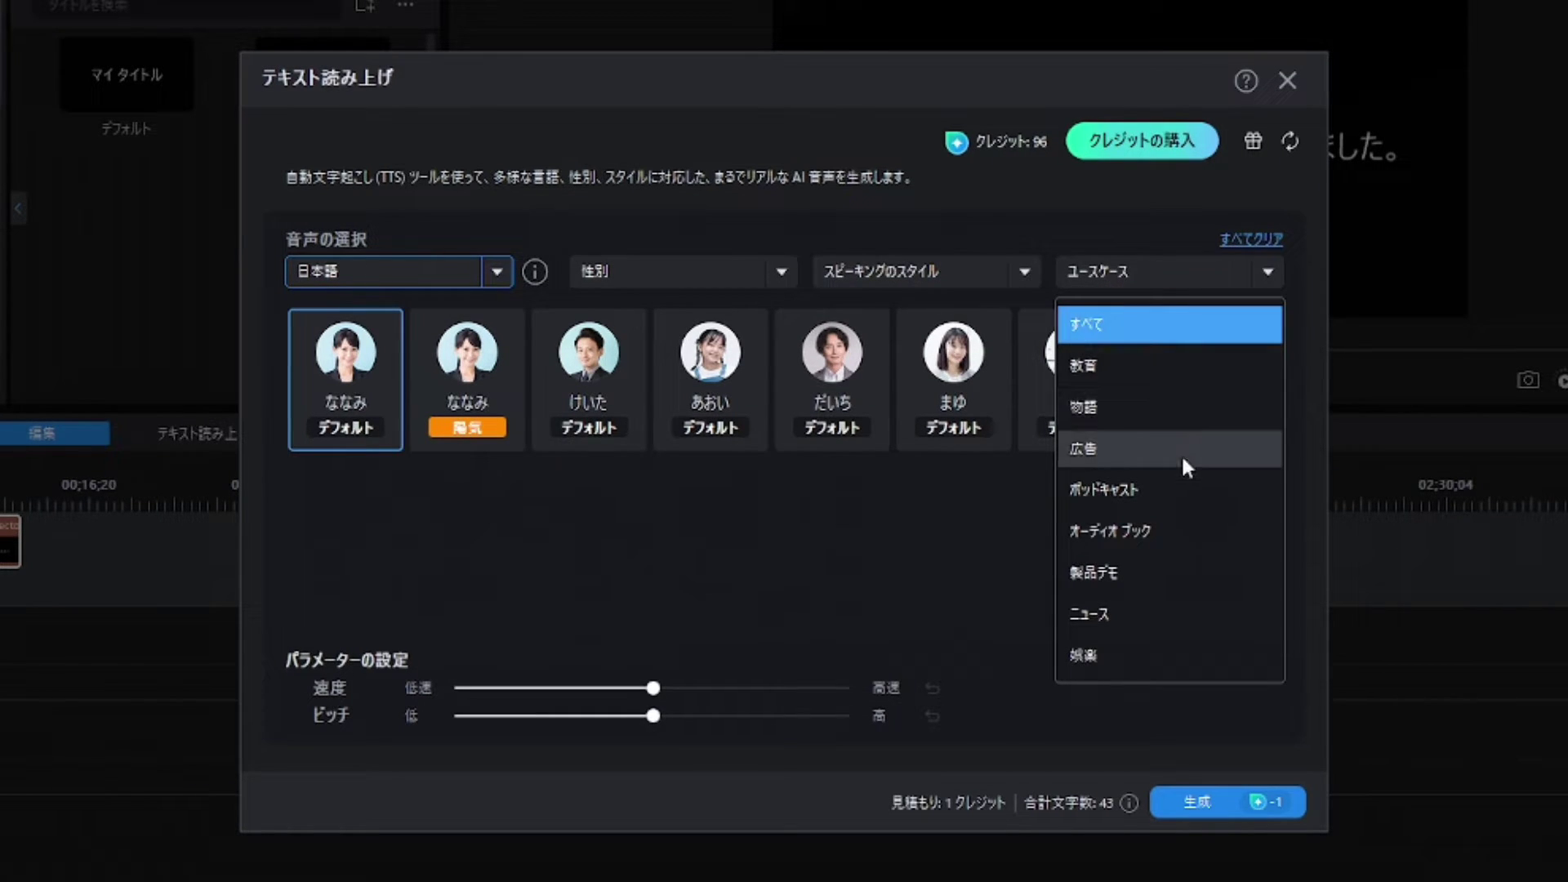
{"action": "left_click", "coordinate": [1167, 365]}
{"action": "left_click", "coordinate": [1253, 276]}
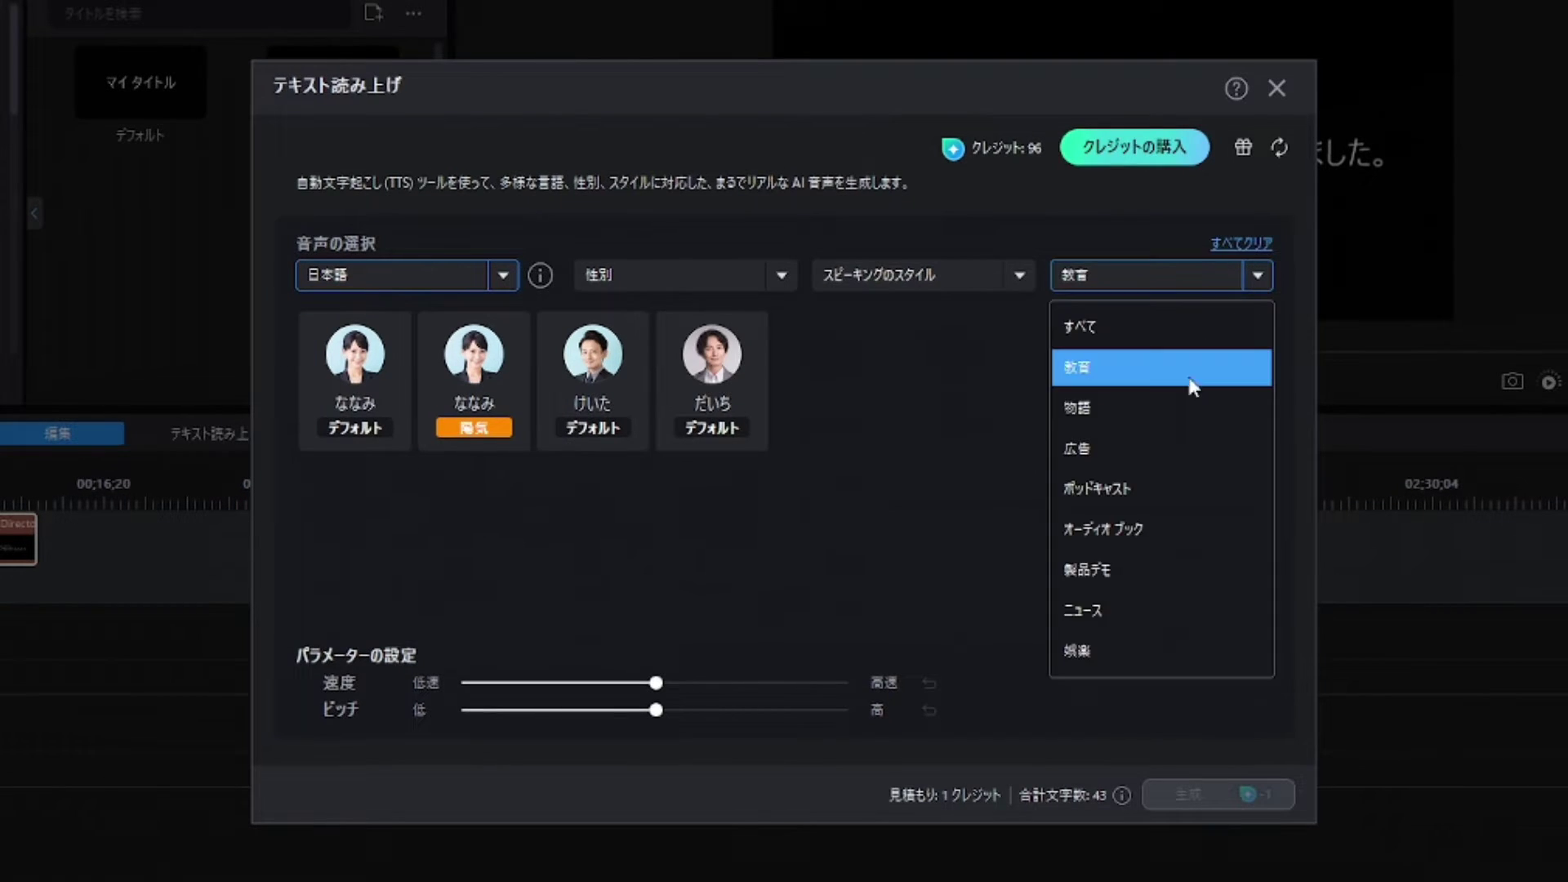
{"action": "left_click", "coordinate": [1143, 404]}
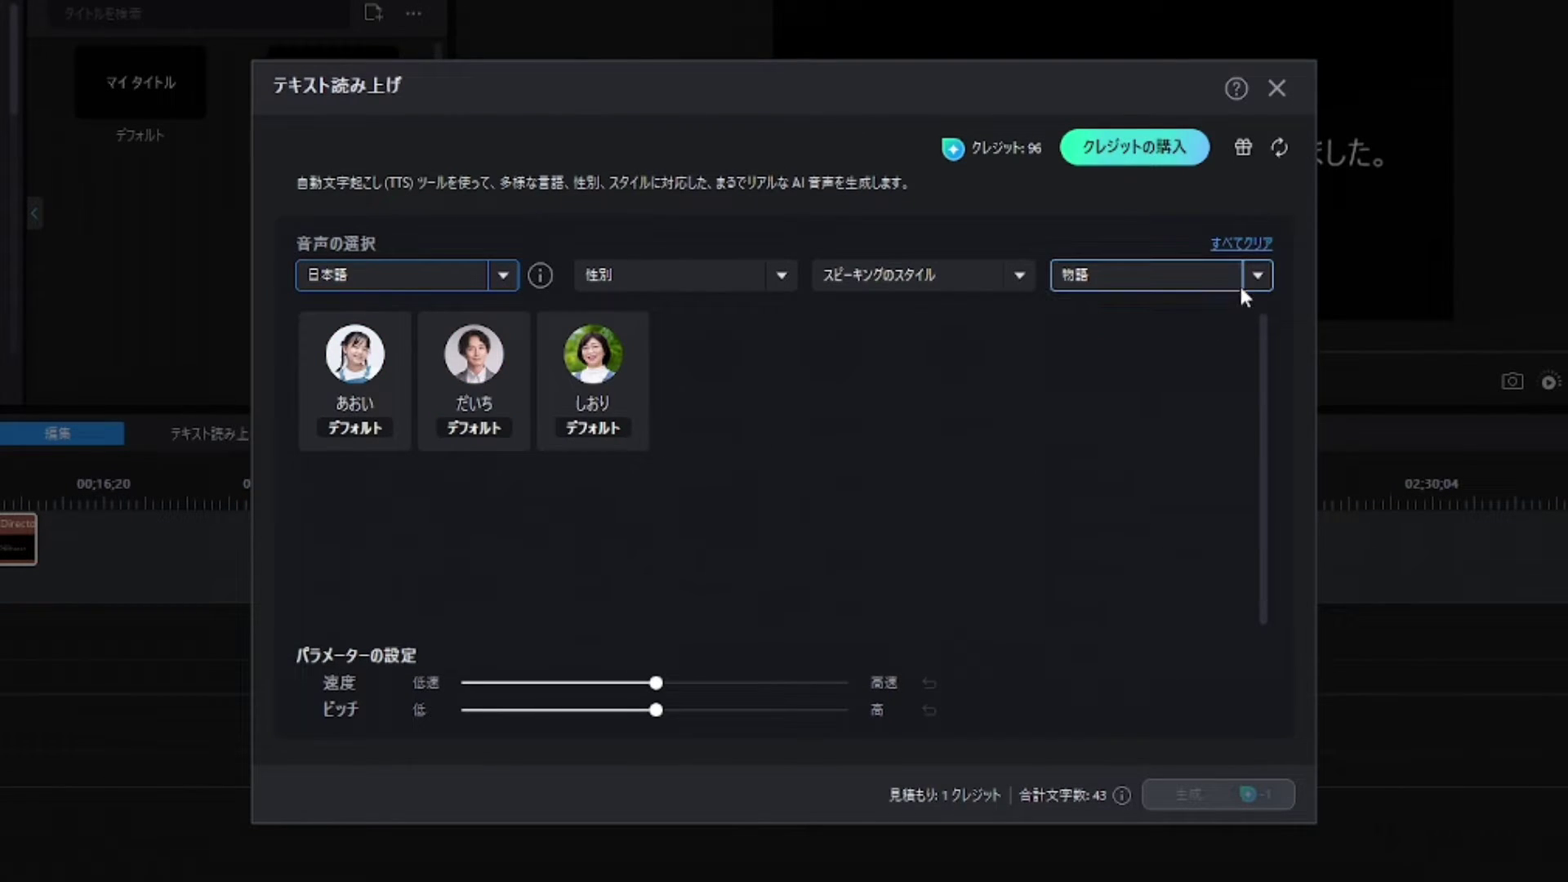
{"action": "left_click", "coordinate": [1251, 278]}
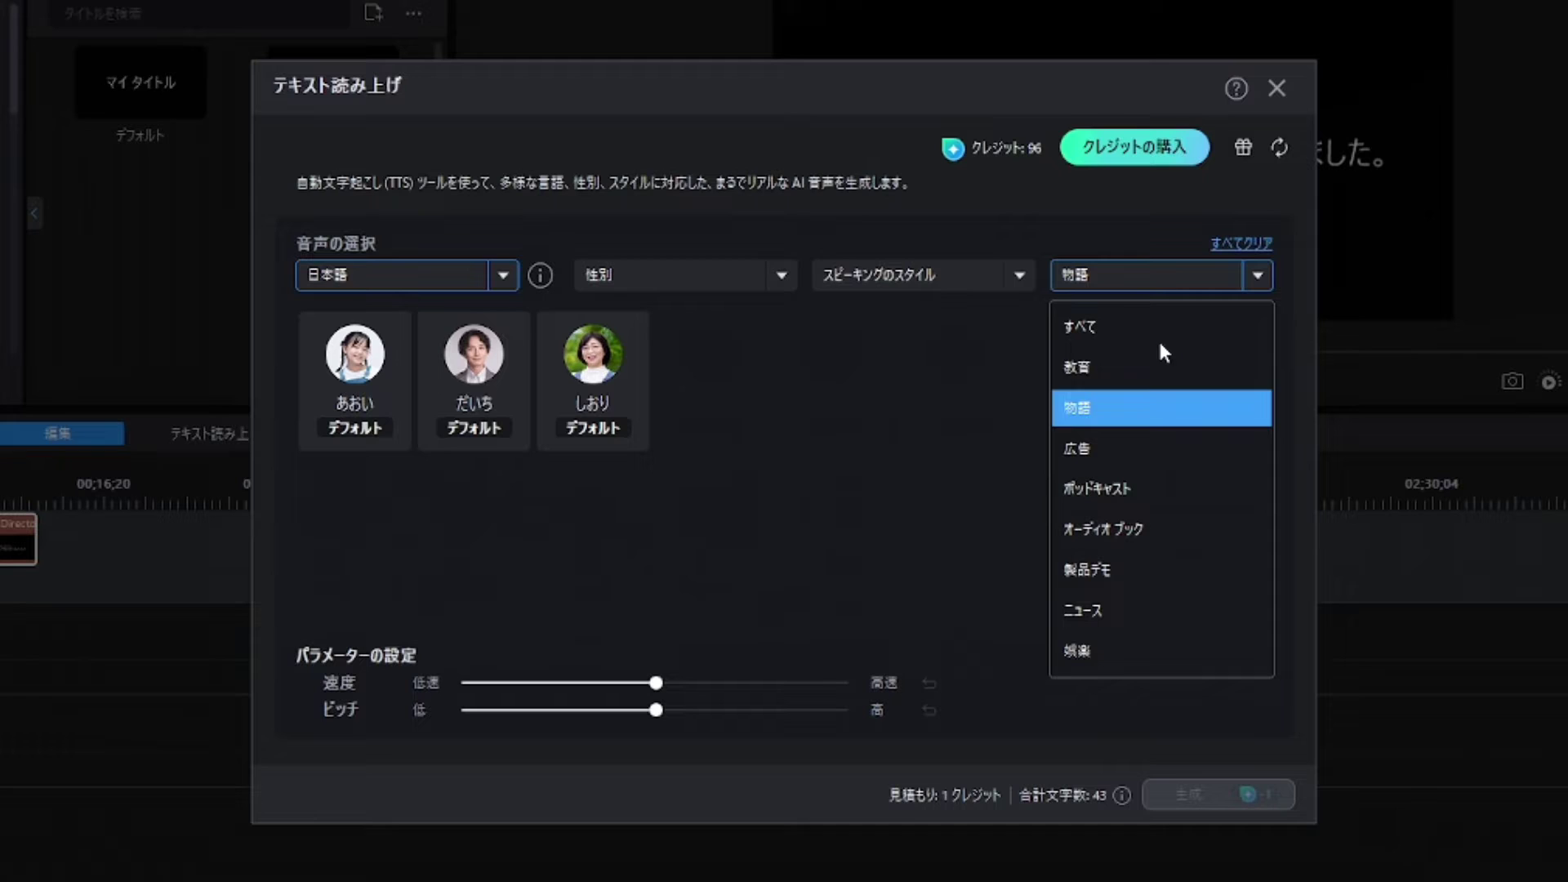
{"action": "left_click", "coordinate": [1104, 447]}
{"action": "left_click", "coordinate": [1259, 276]}
Preview each Japanese voice in turn: ななみ in デフォルト and 陽気, けいた, あおい, だいち, まゆ, なおき and しおり.
{"action": "mouse_move", "coordinate": [358, 380]}
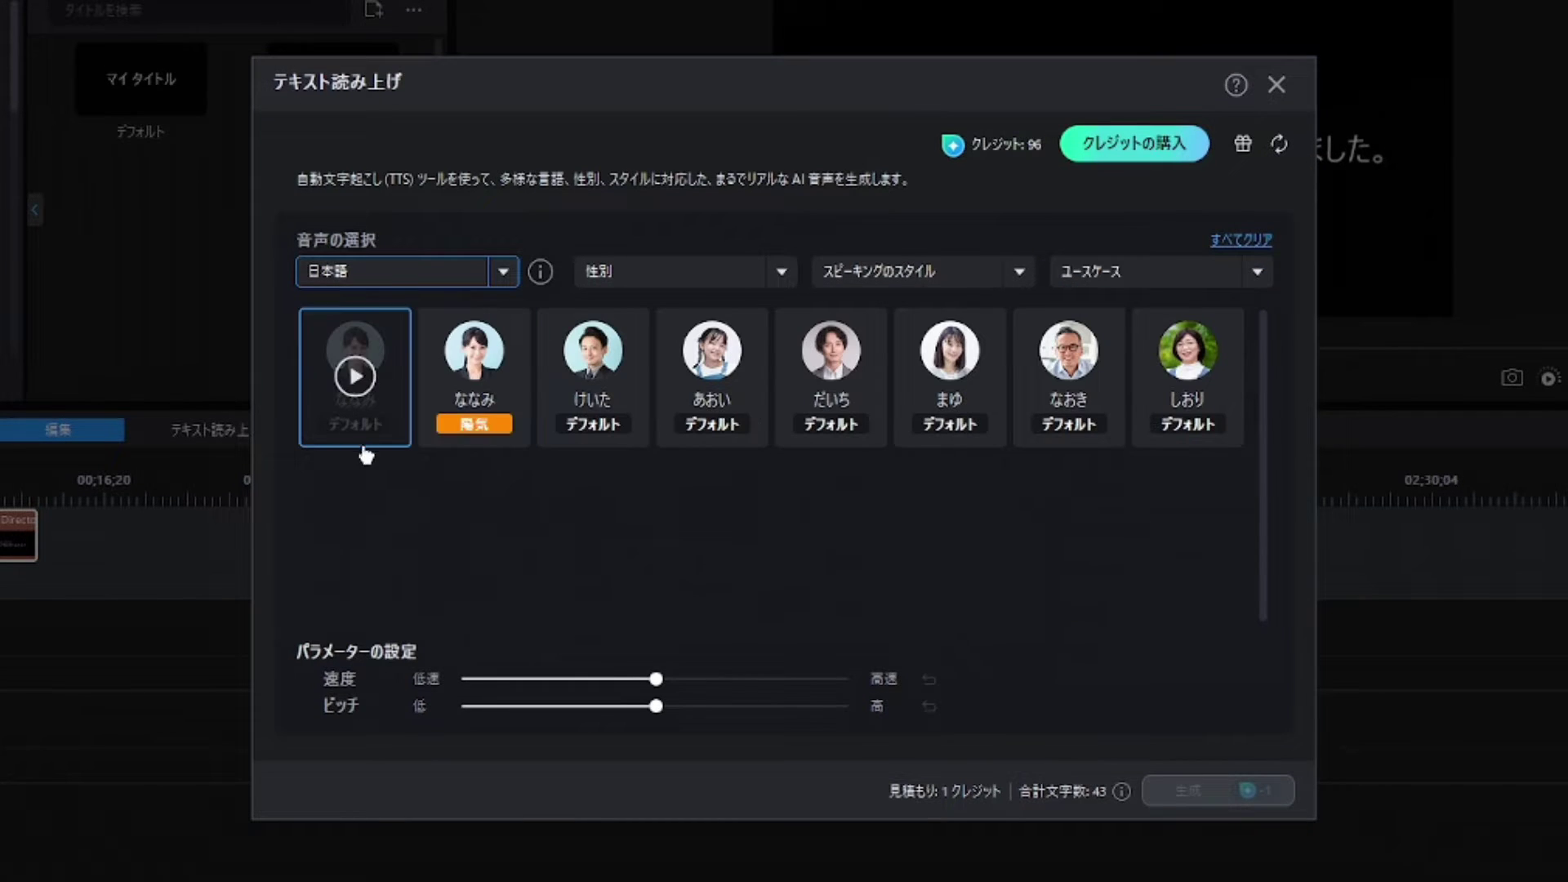
{"action": "left_click", "coordinate": [357, 378]}
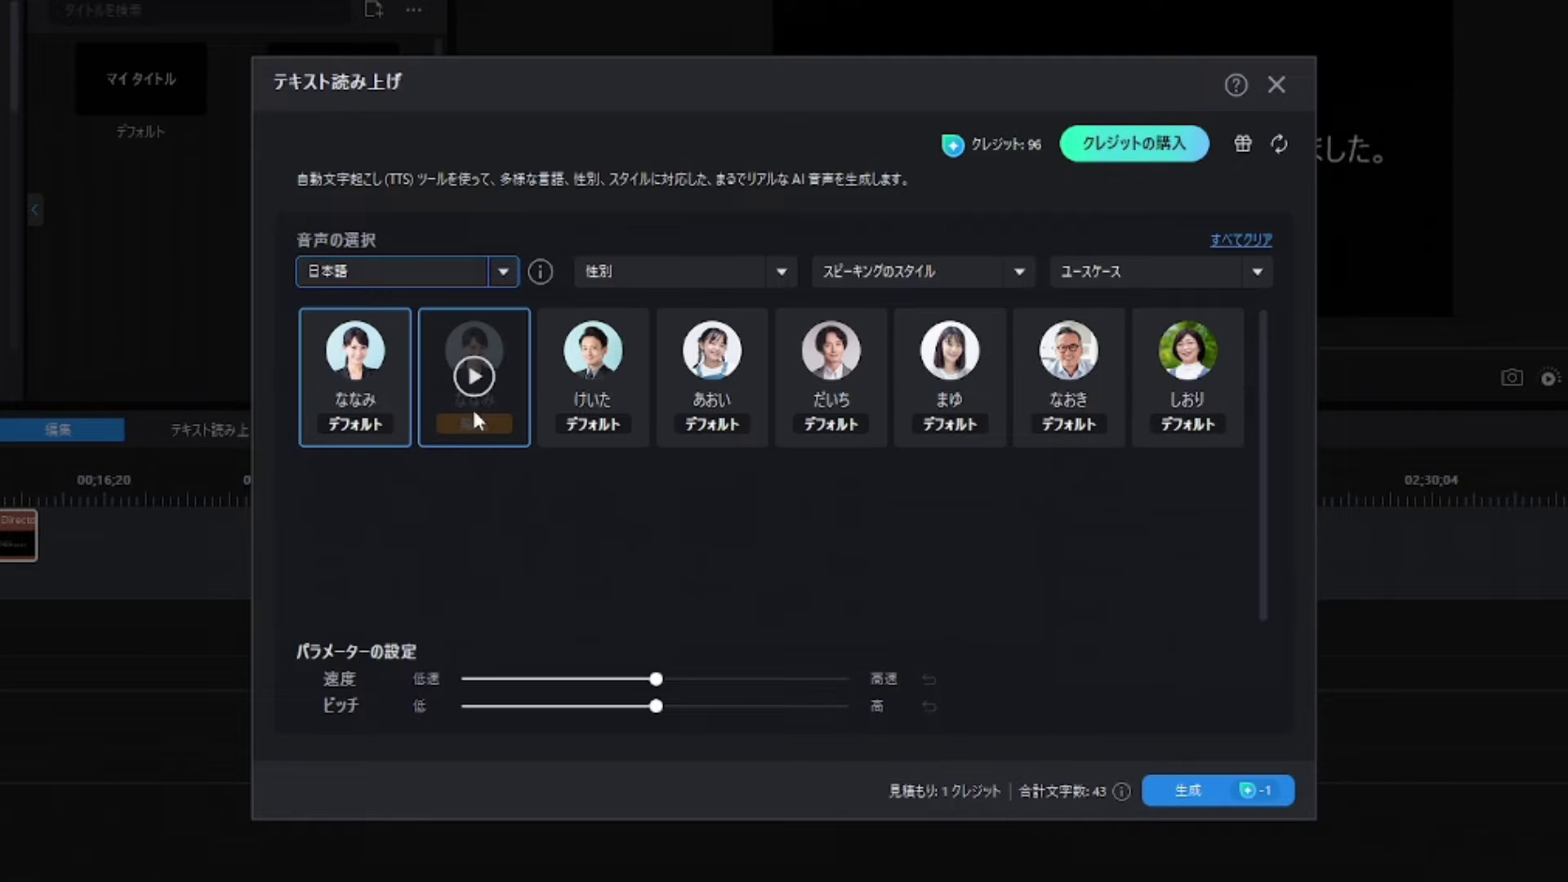
{"action": "left_click", "coordinate": [477, 379]}
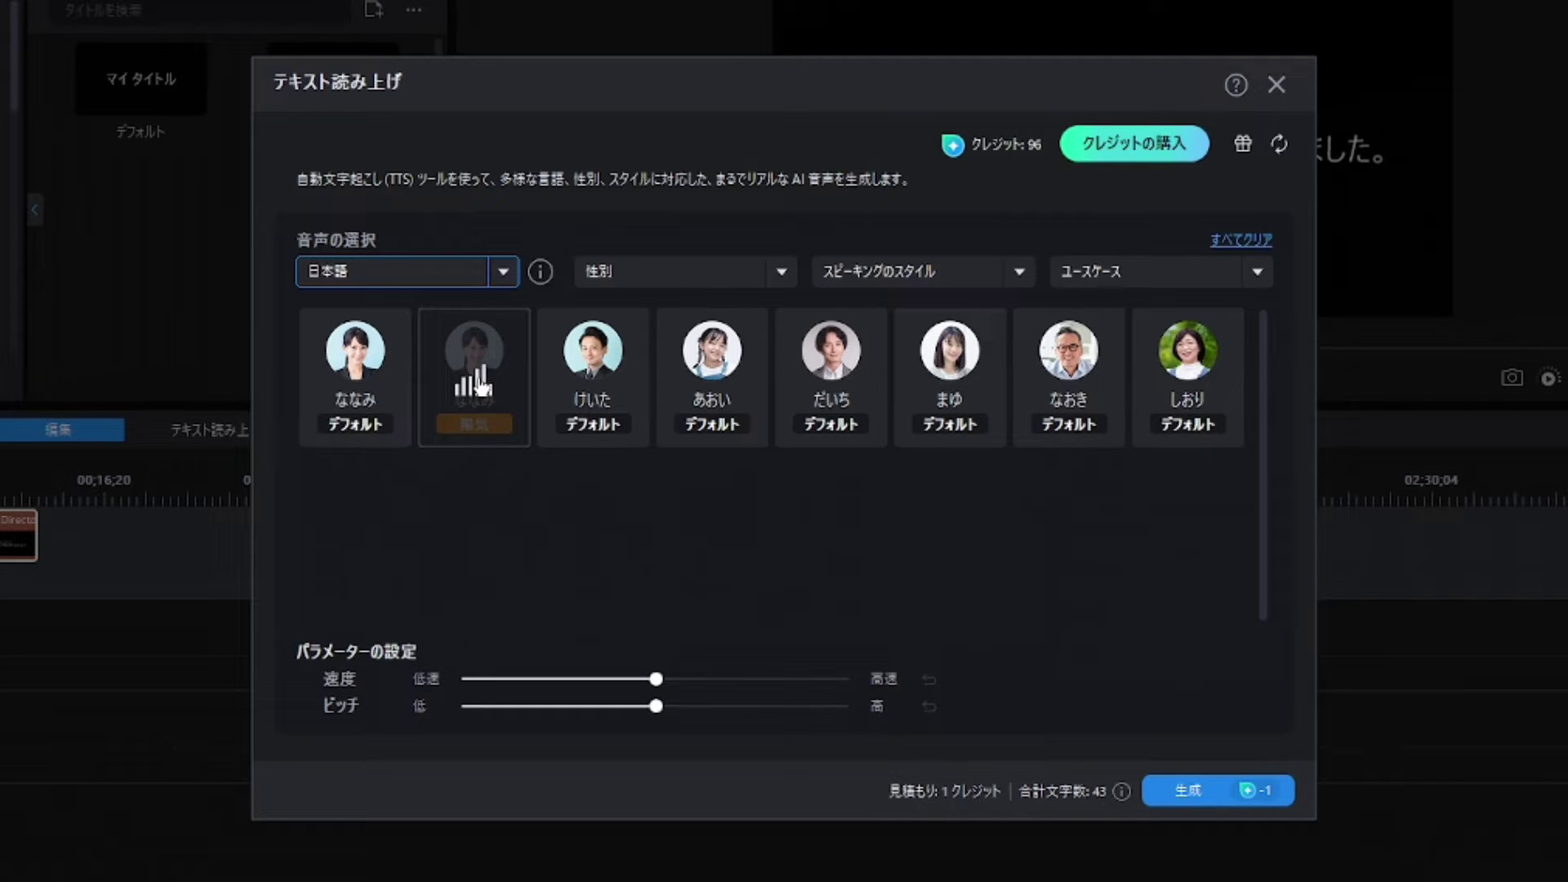
{"action": "left_click", "coordinate": [594, 383]}
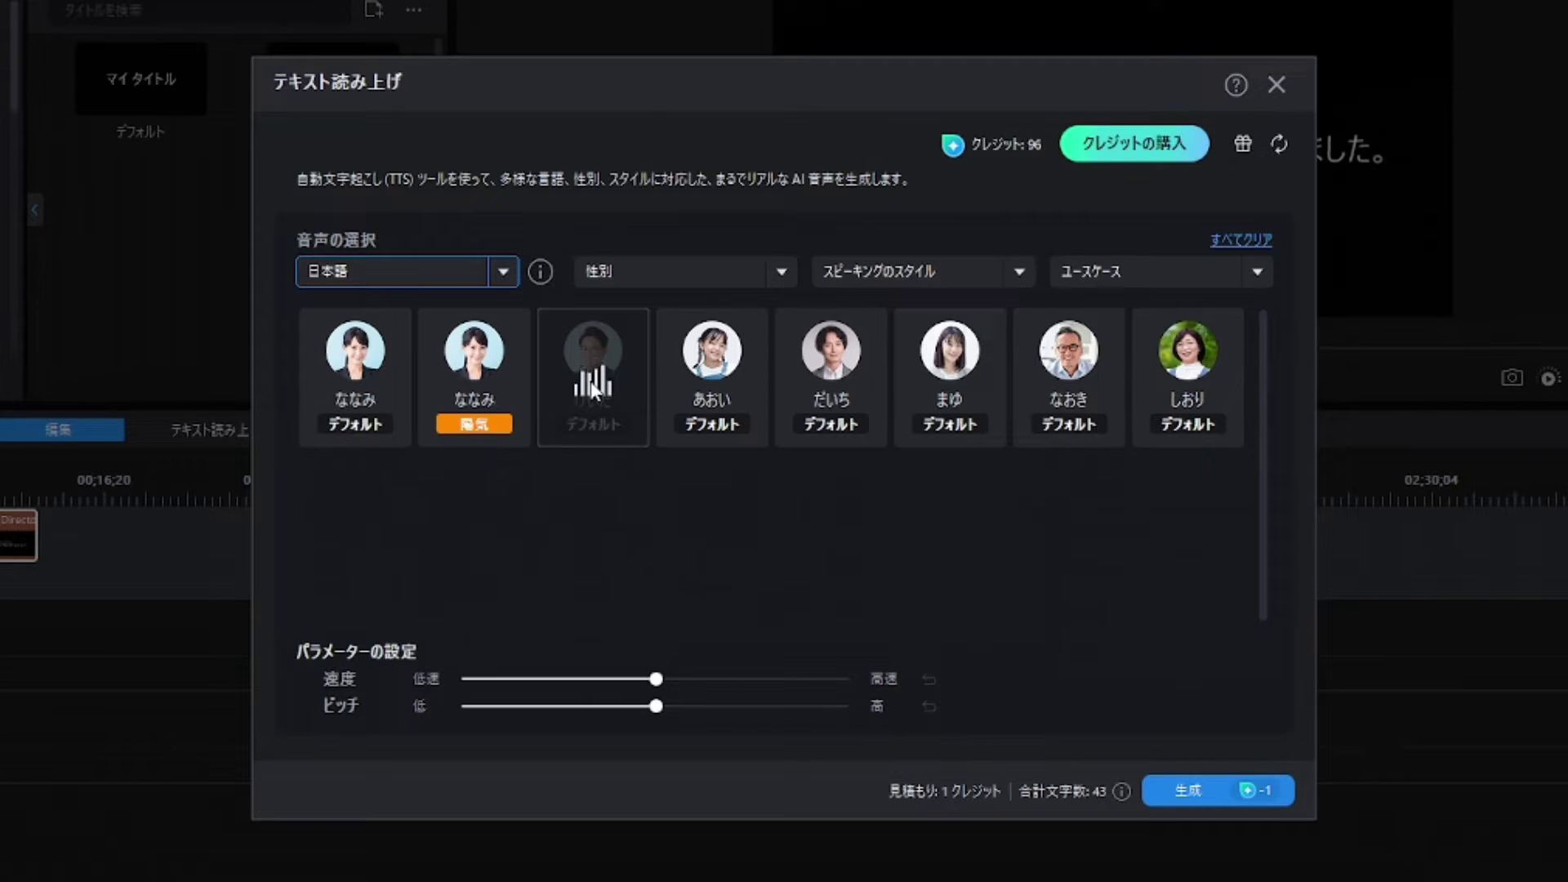
{"action": "left_click", "coordinate": [725, 377]}
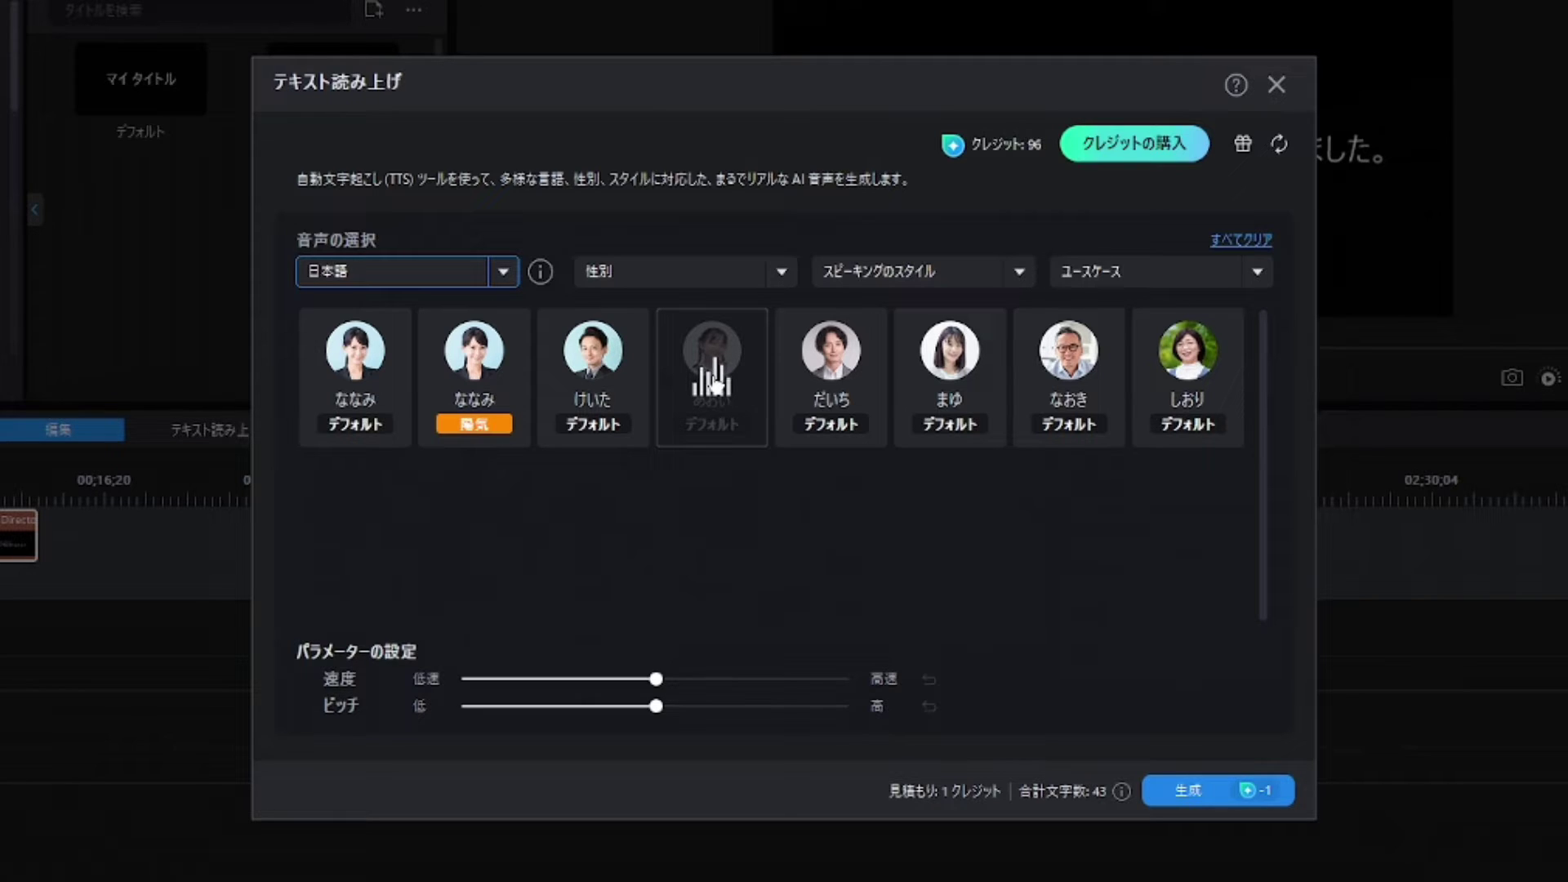
{"action": "left_click", "coordinate": [828, 374]}
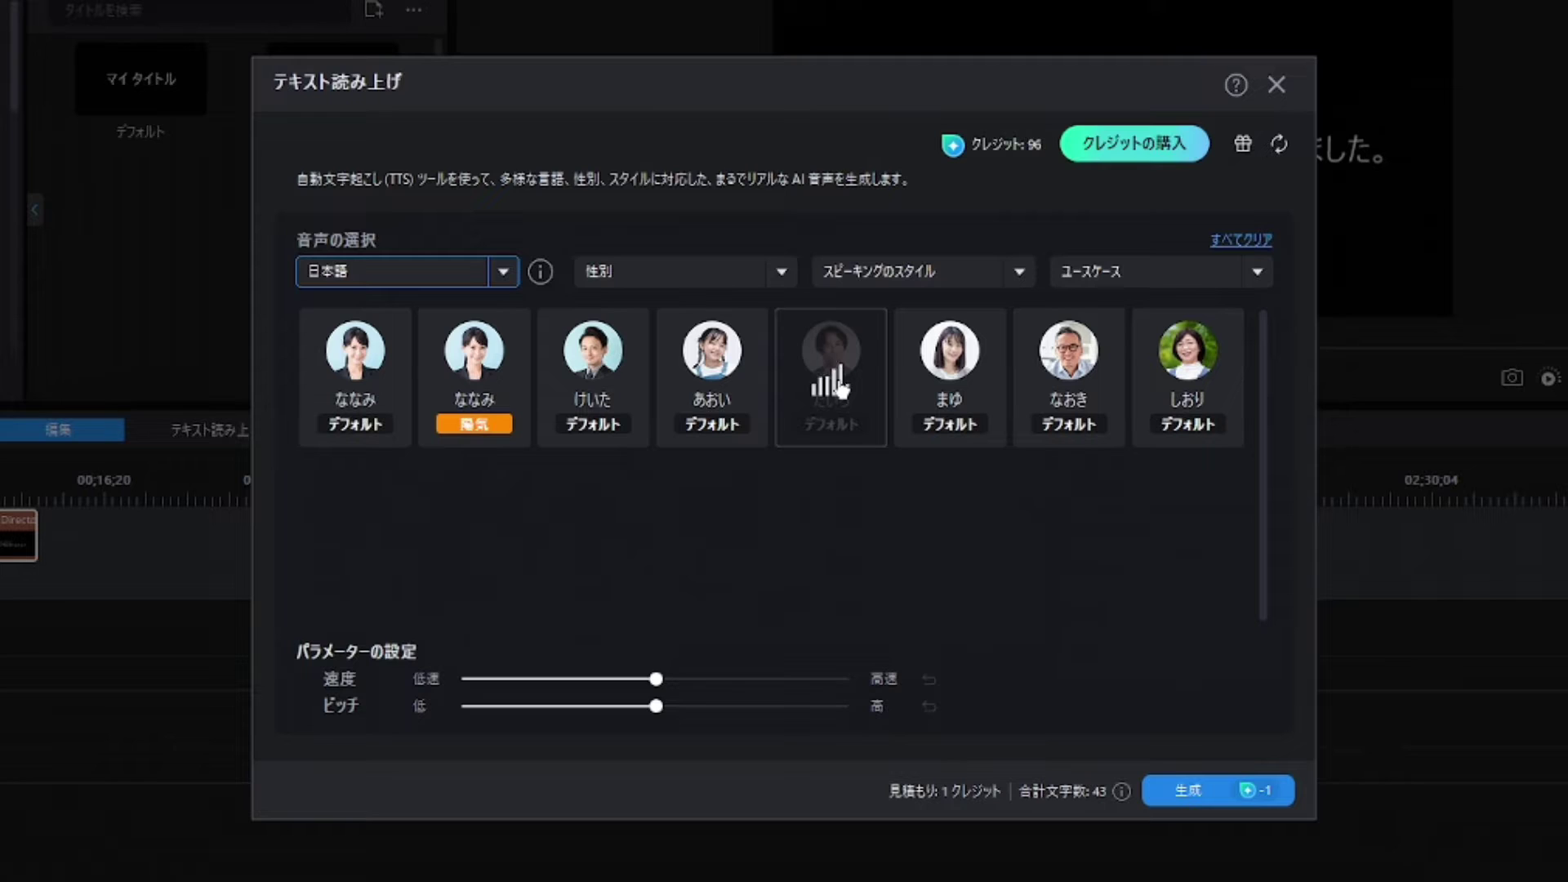
{"action": "left_click", "coordinate": [977, 380]}
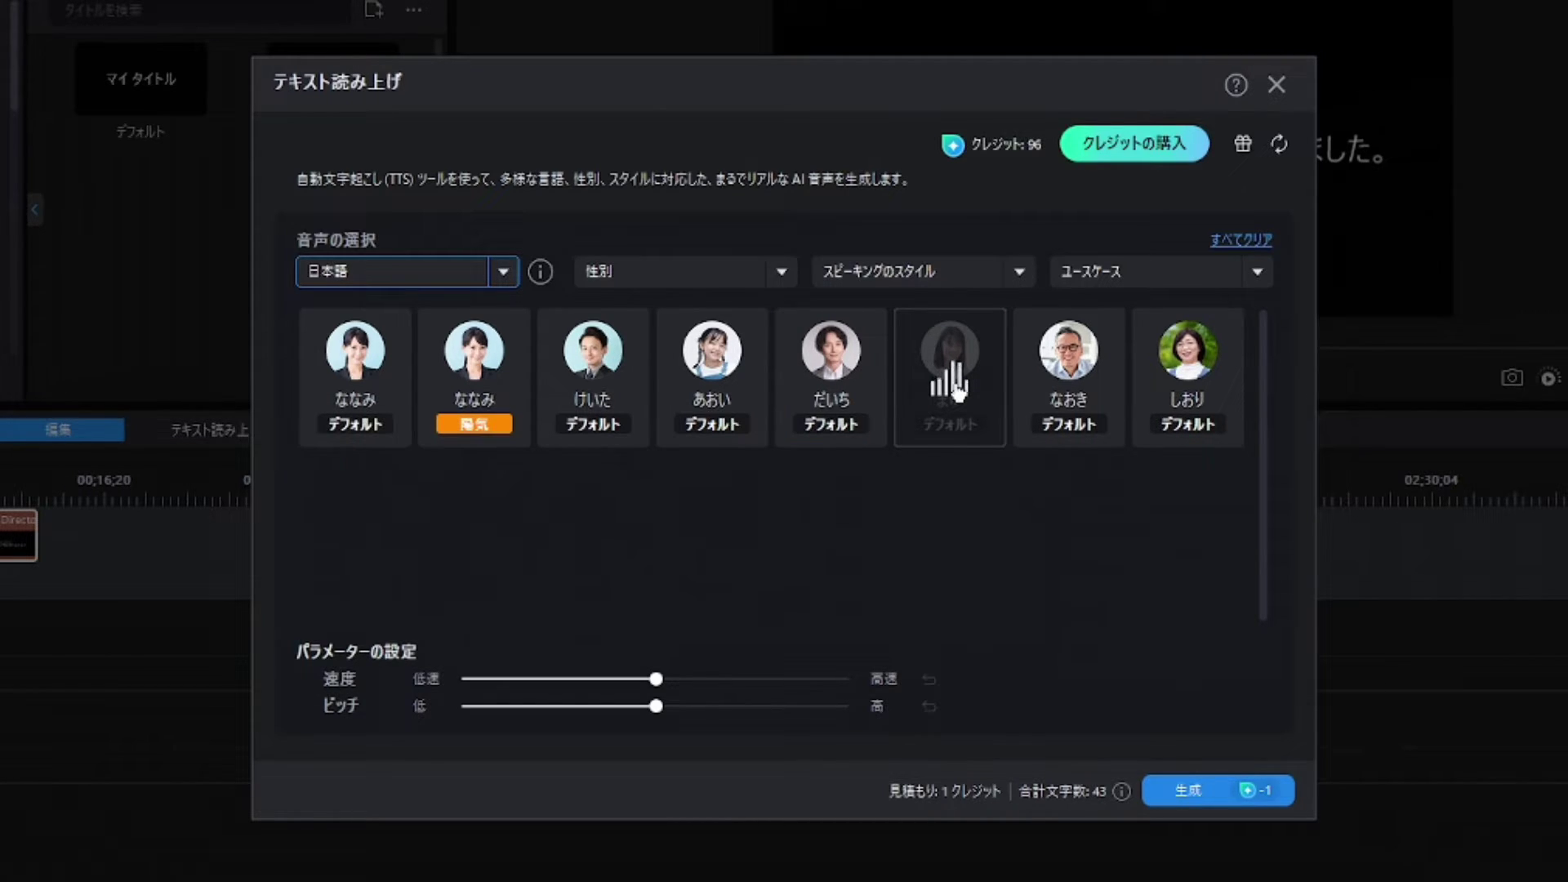
{"action": "left_click", "coordinate": [1062, 381]}
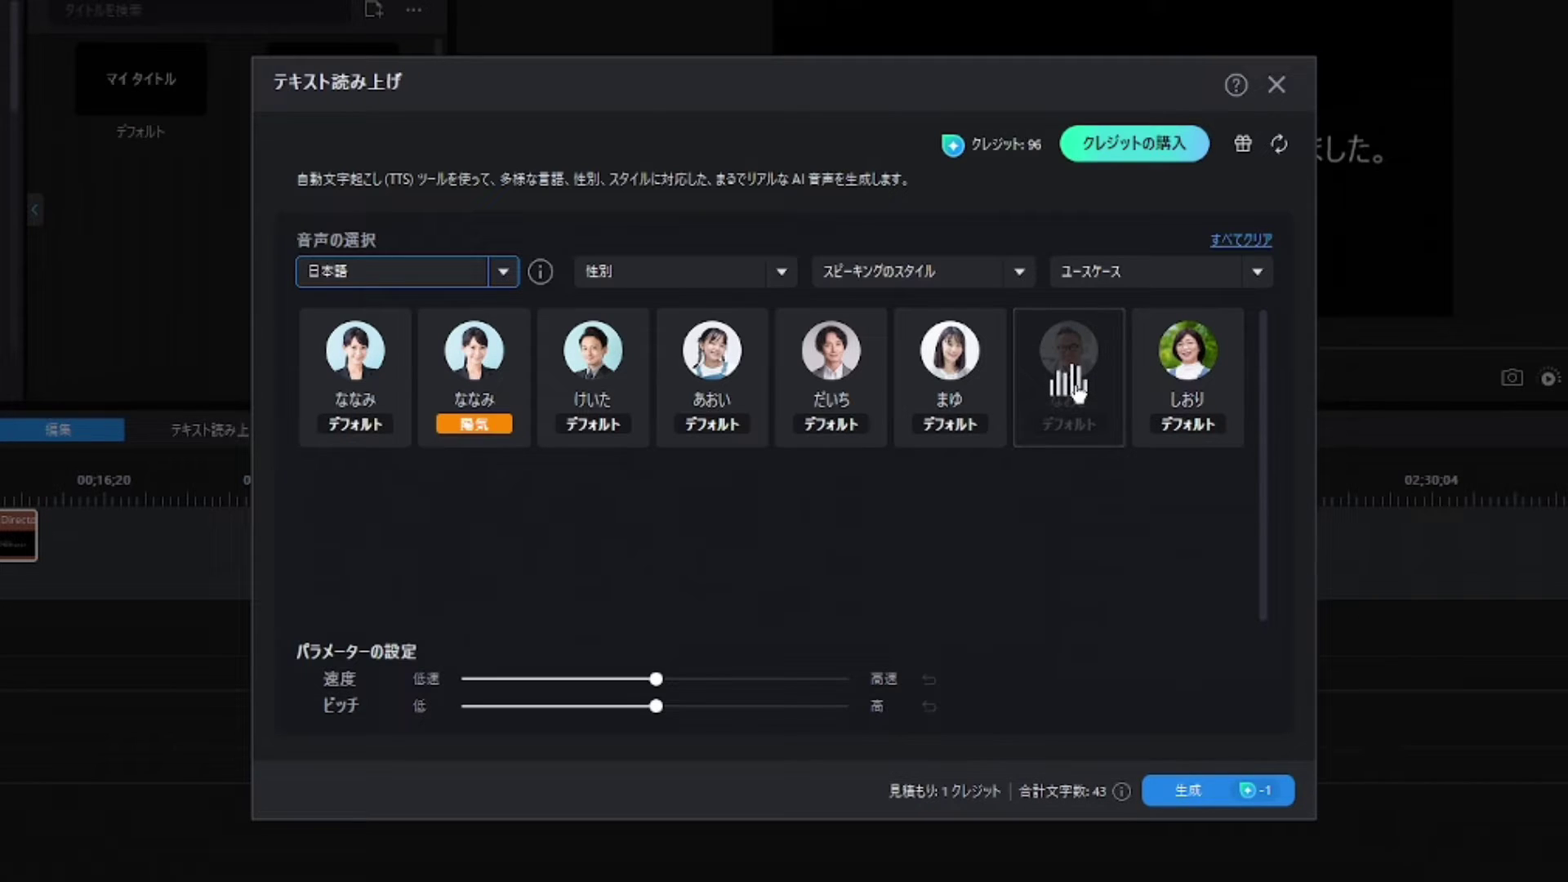
{"action": "left_click", "coordinate": [1191, 380]}
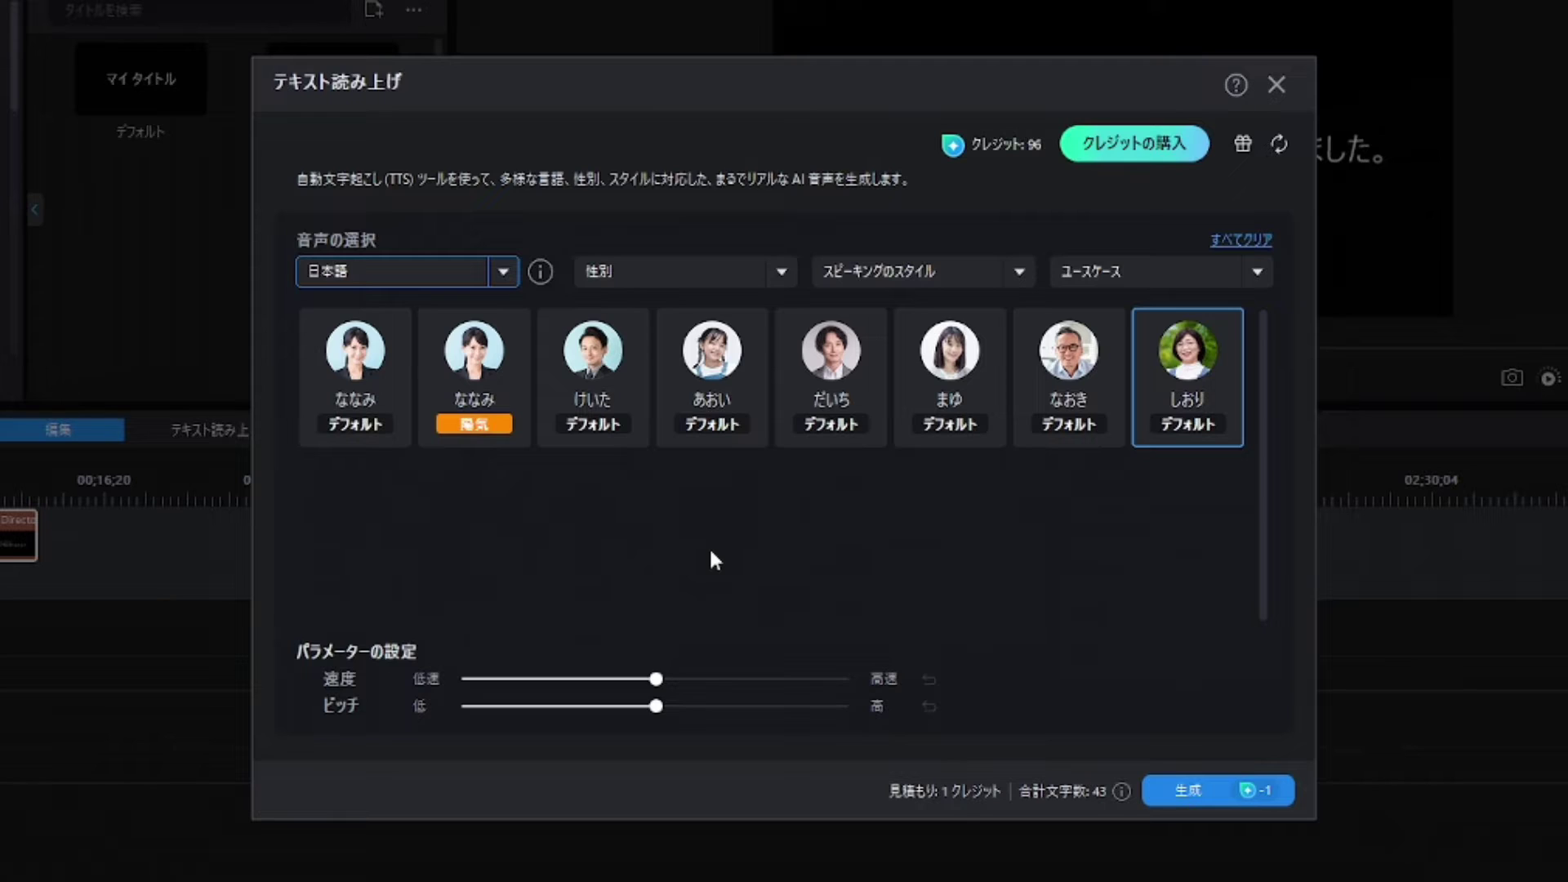
Choose the ななみ デフォルト voice, raise its speed to about three quarters of the range toward 高速, and preview it.
{"action": "mouse_move", "coordinate": [357, 384]}
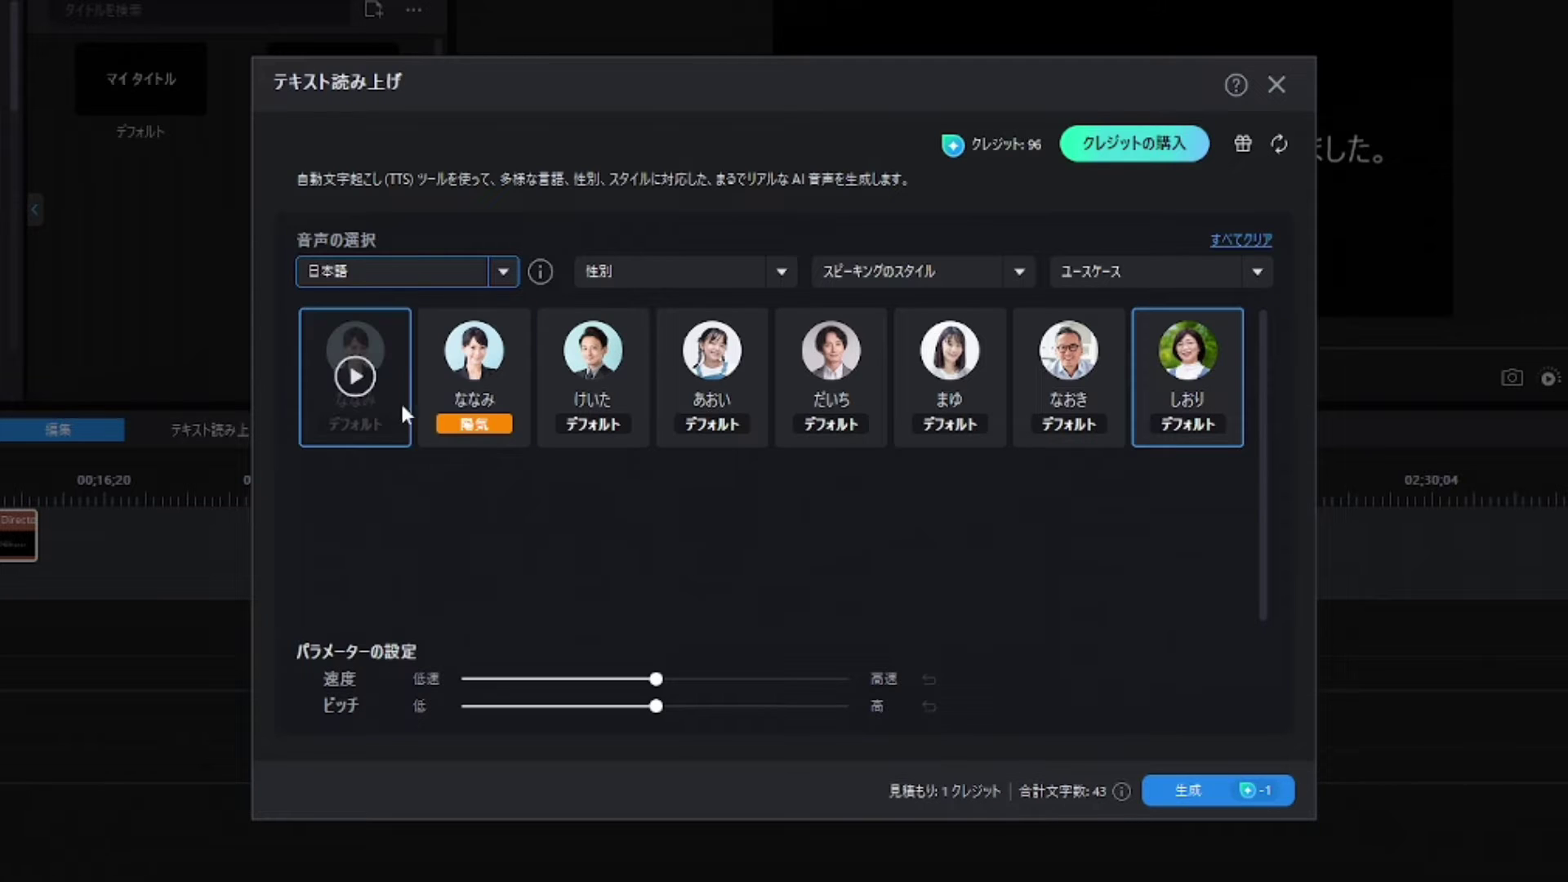
{"action": "left_click", "coordinate": [358, 384]}
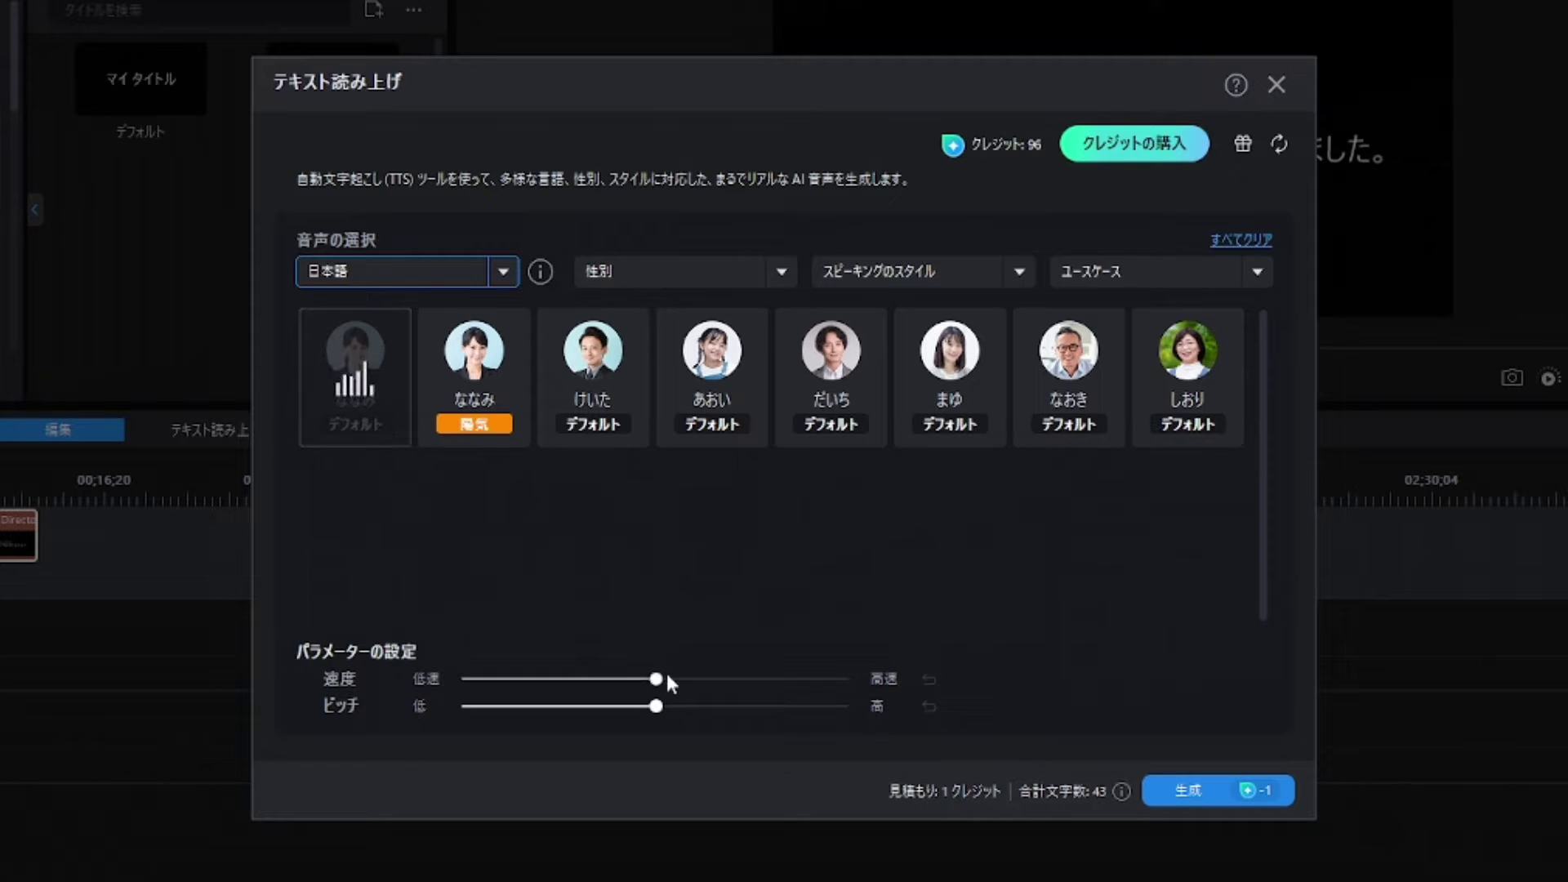
{"action": "left_click_drag", "start_coordinate": [660, 678], "coordinate": [765, 680]}
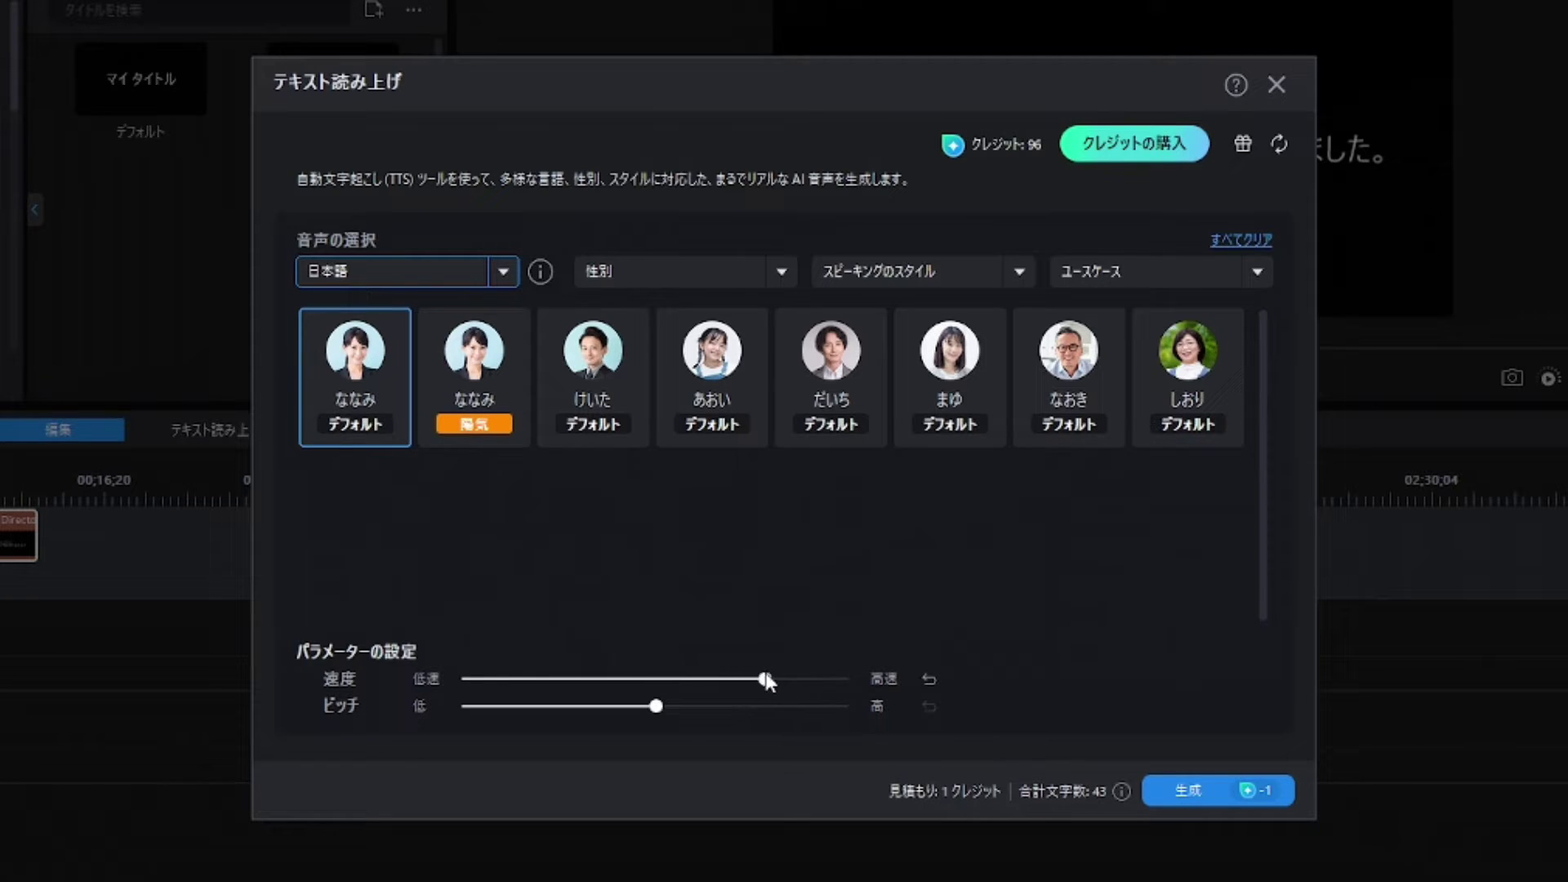
{"action": "left_click", "coordinate": [357, 384]}
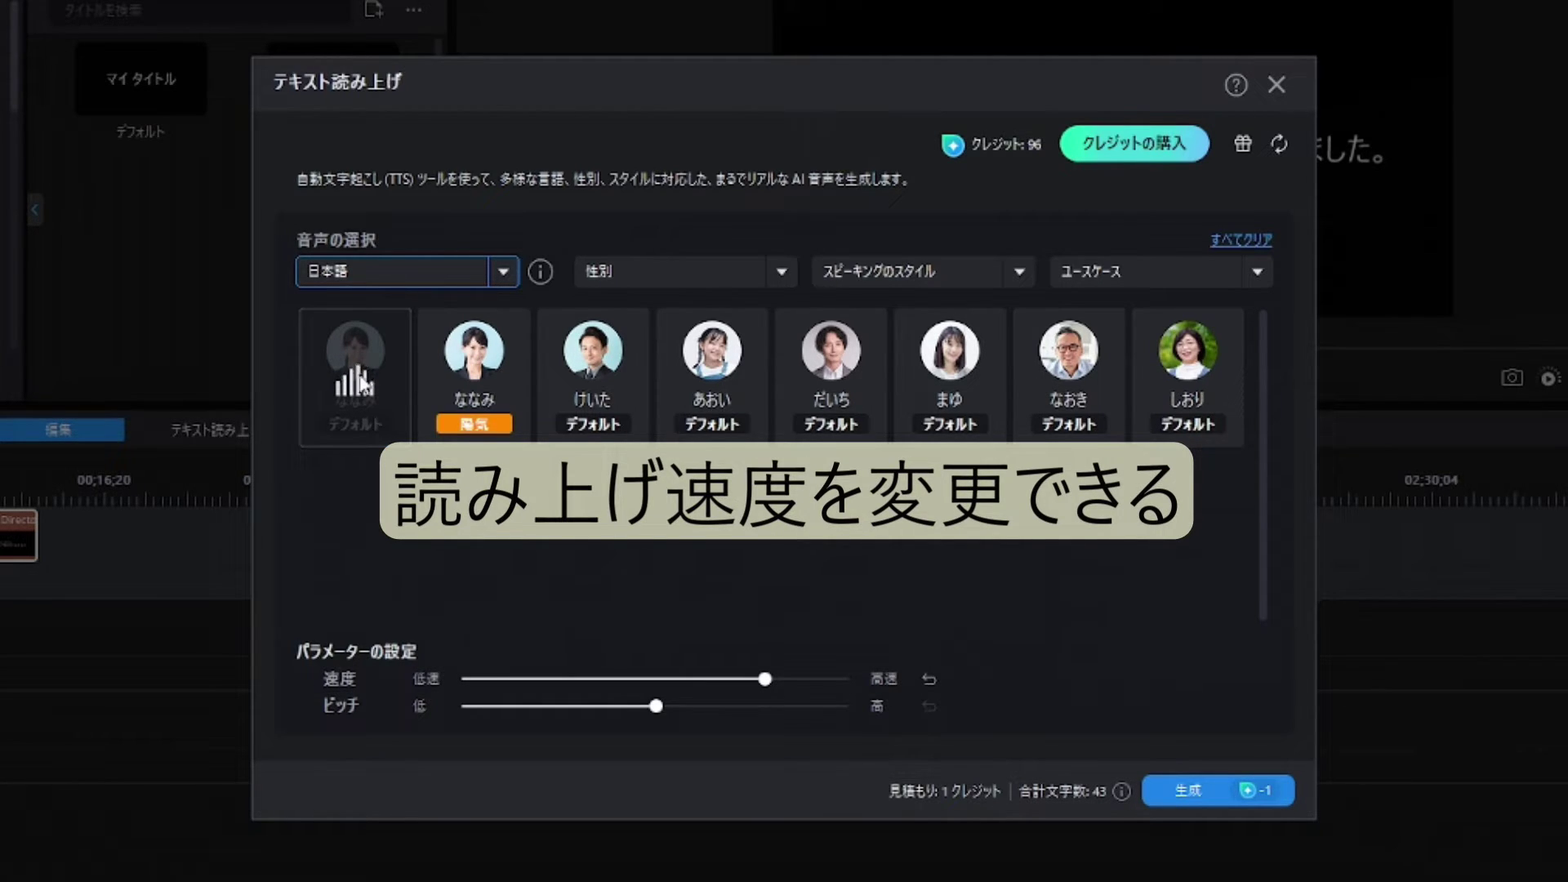
Preview the ななみ デフォルト voice at the lowest speed, then return the speed to the middle of its range.
{"action": "left_click_drag", "start_coordinate": [765, 678], "coordinate": [350, 664]}
{"action": "left_click", "coordinate": [358, 382]}
{"action": "left_click", "coordinate": [356, 377]}
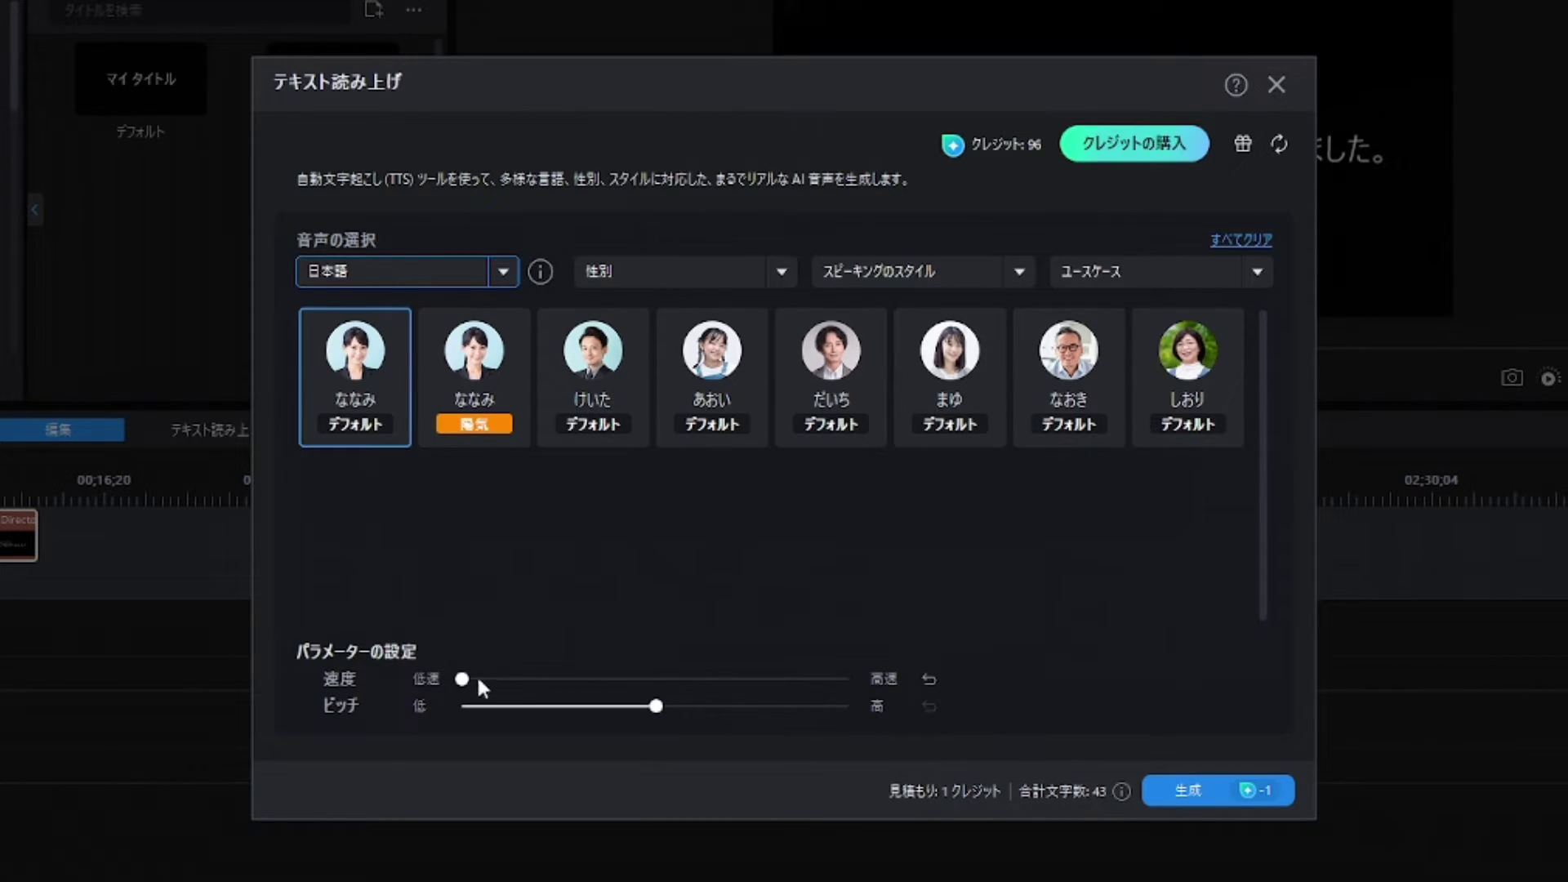
{"action": "left_click_drag", "start_coordinate": [462, 678], "coordinate": [656, 681]}
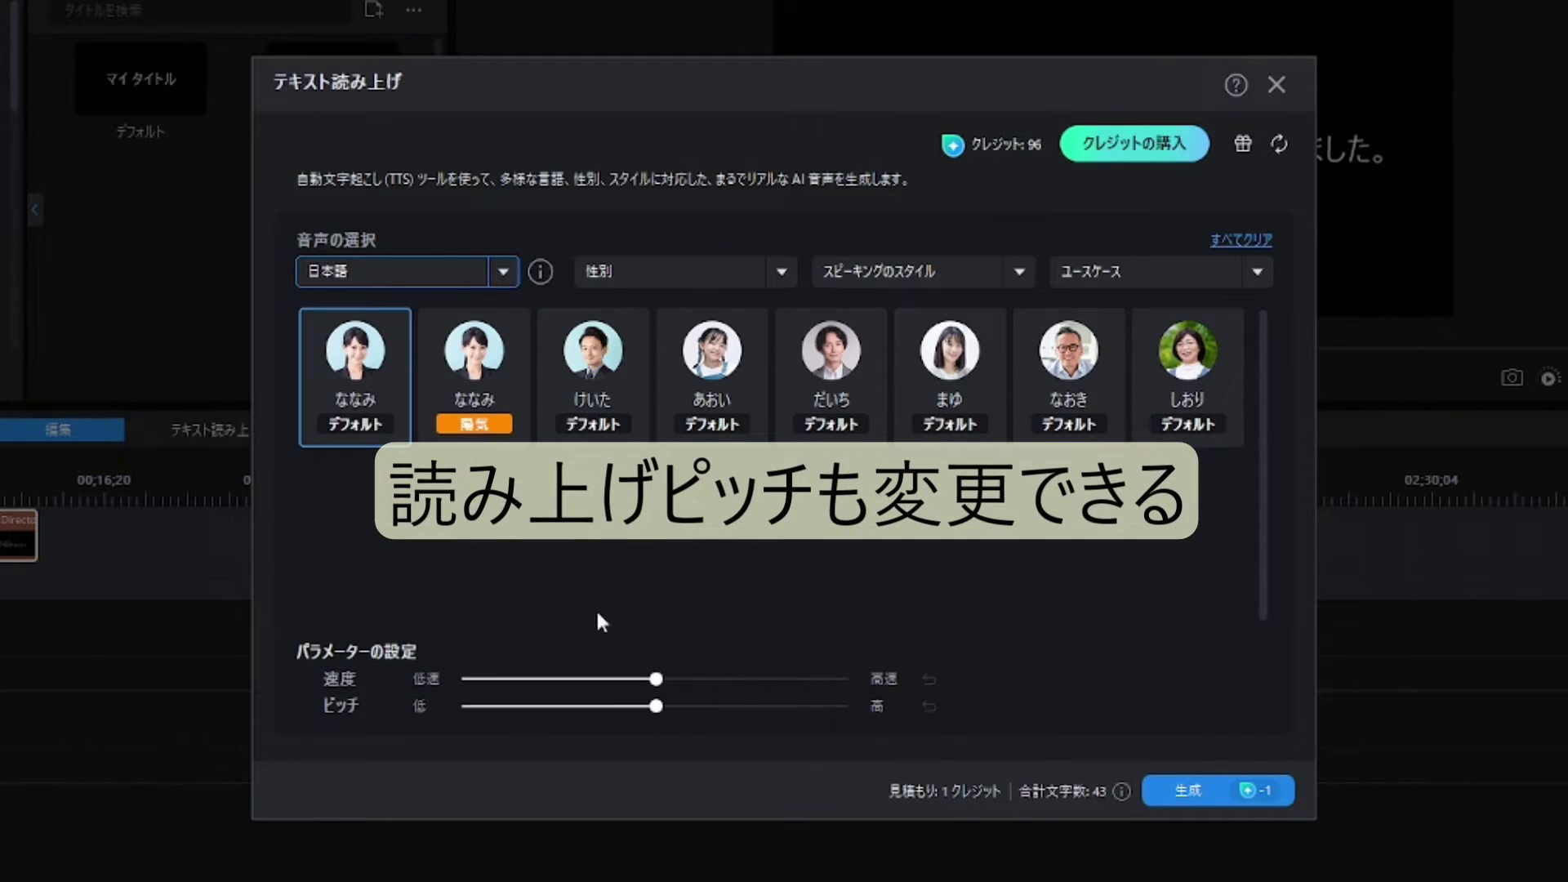
Preview the ななみ デフォルト voice at the highest pitch, try the lowest pitch too, and return the pitch to the middle.
{"action": "mouse_move", "coordinate": [353, 404]}
{"action": "left_click_drag", "start_coordinate": [655, 706], "coordinate": [850, 705]}
{"action": "left_click", "coordinate": [355, 377]}
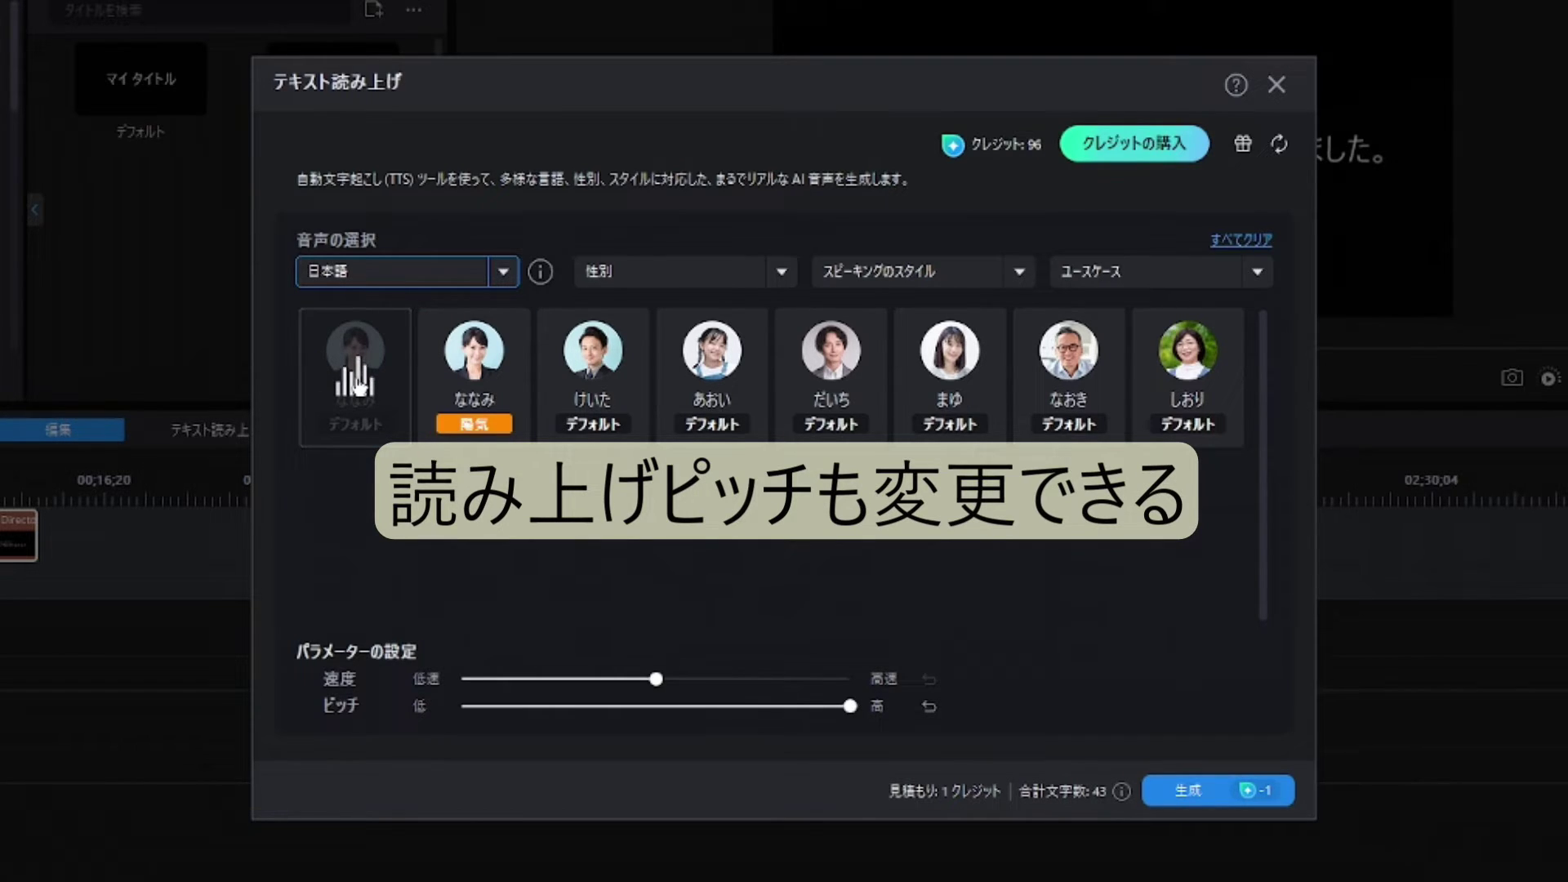
{"action": "left_click_drag", "start_coordinate": [850, 706], "coordinate": [462, 706]}
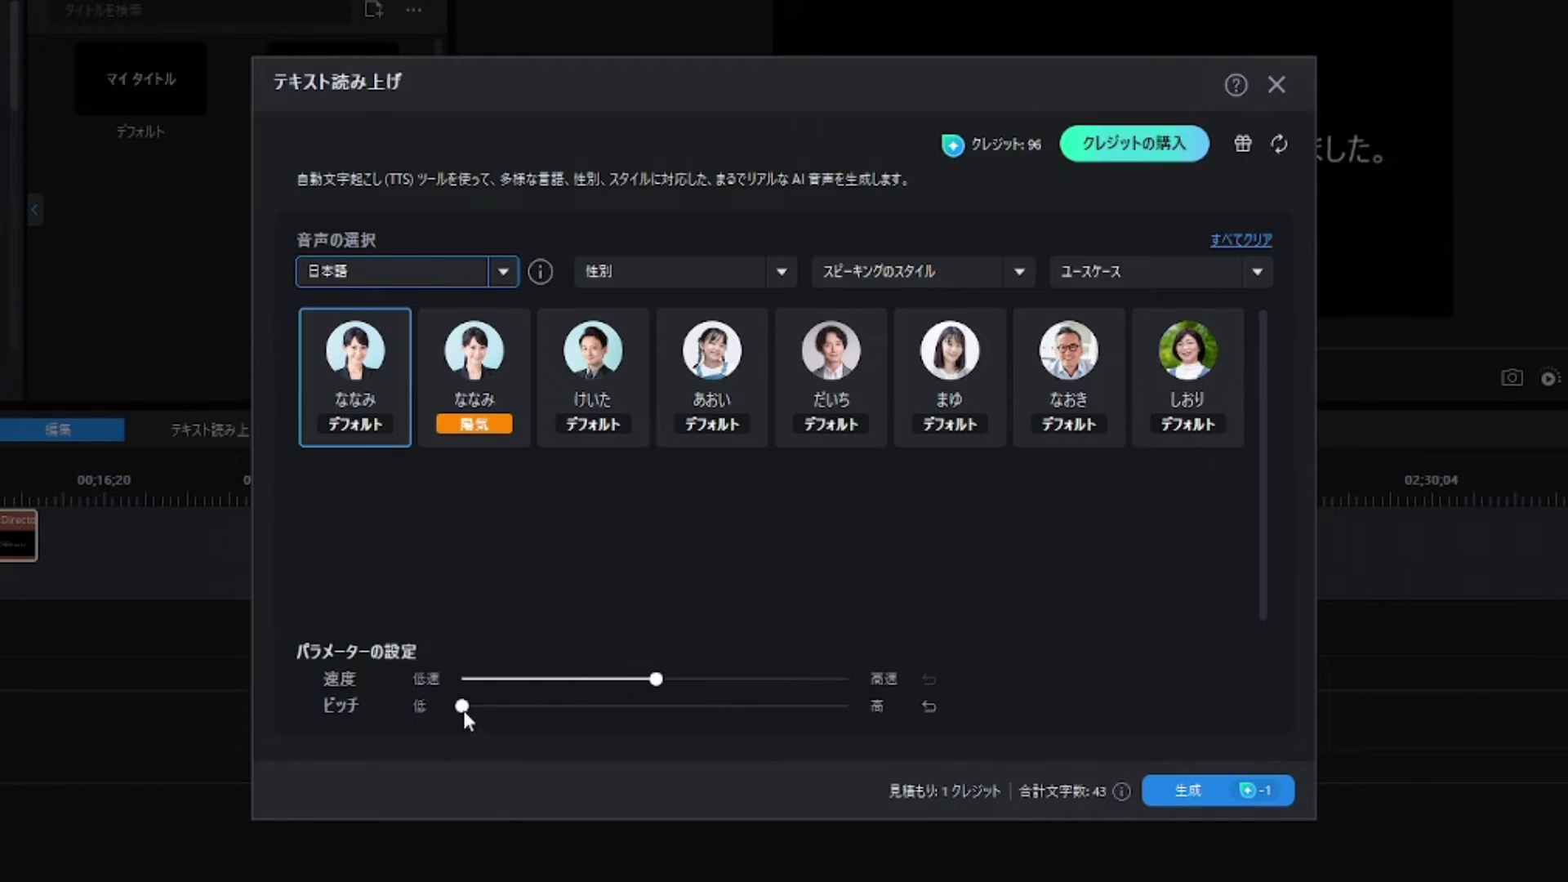
{"action": "left_click_drag", "start_coordinate": [463, 707], "coordinate": [654, 726]}
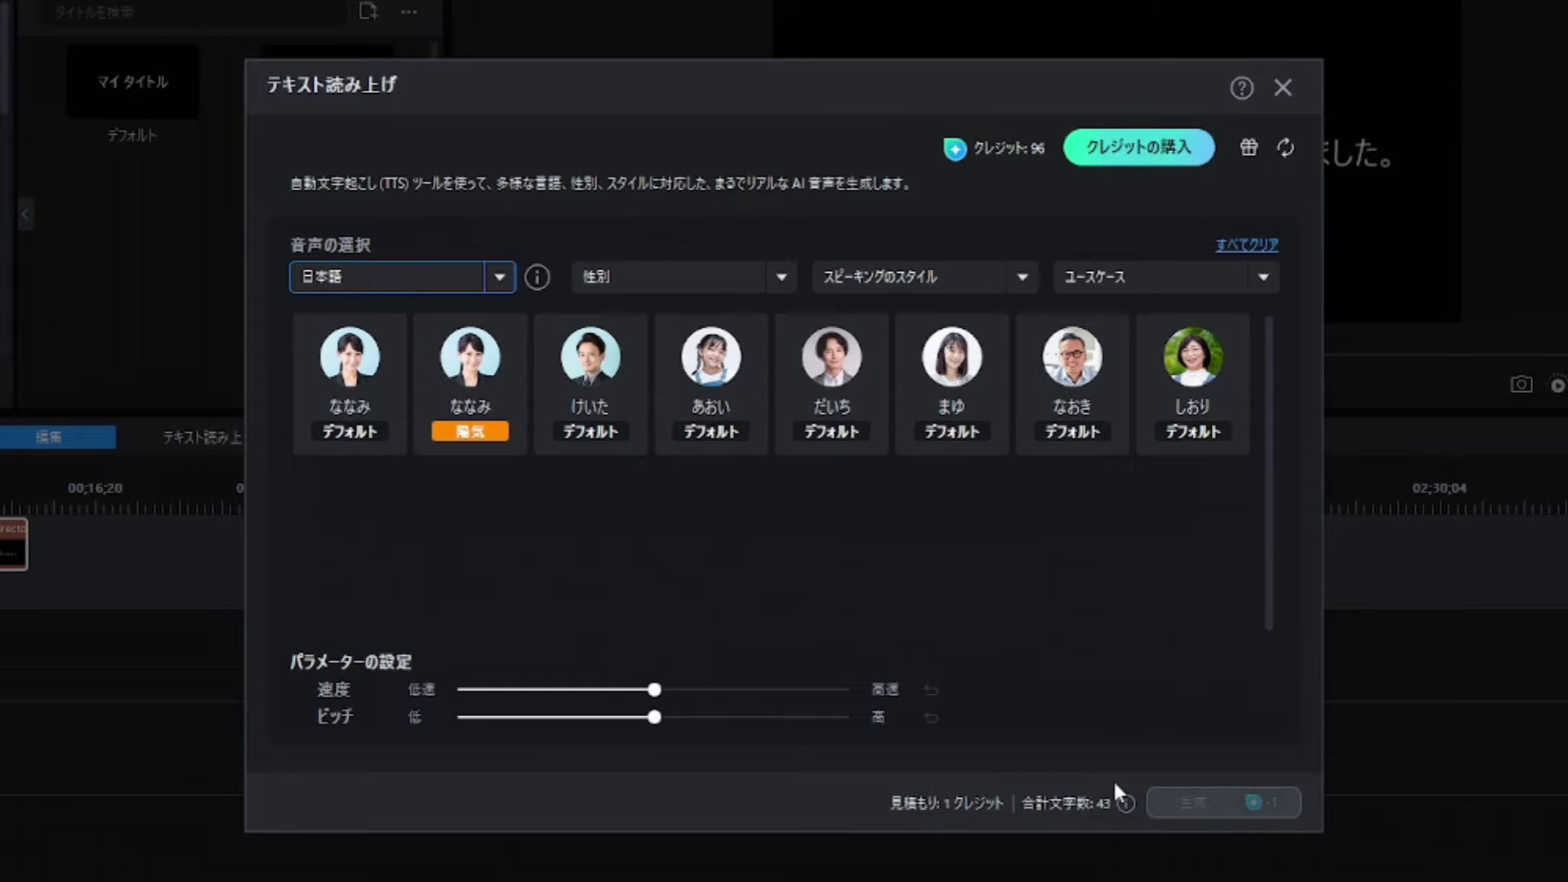
Move the text-to-speech window aside to view the title text, and review the クレジット消費規約 credit rules.
{"action": "left_click_drag", "start_coordinate": [960, 80], "coordinate": [705, 109]}
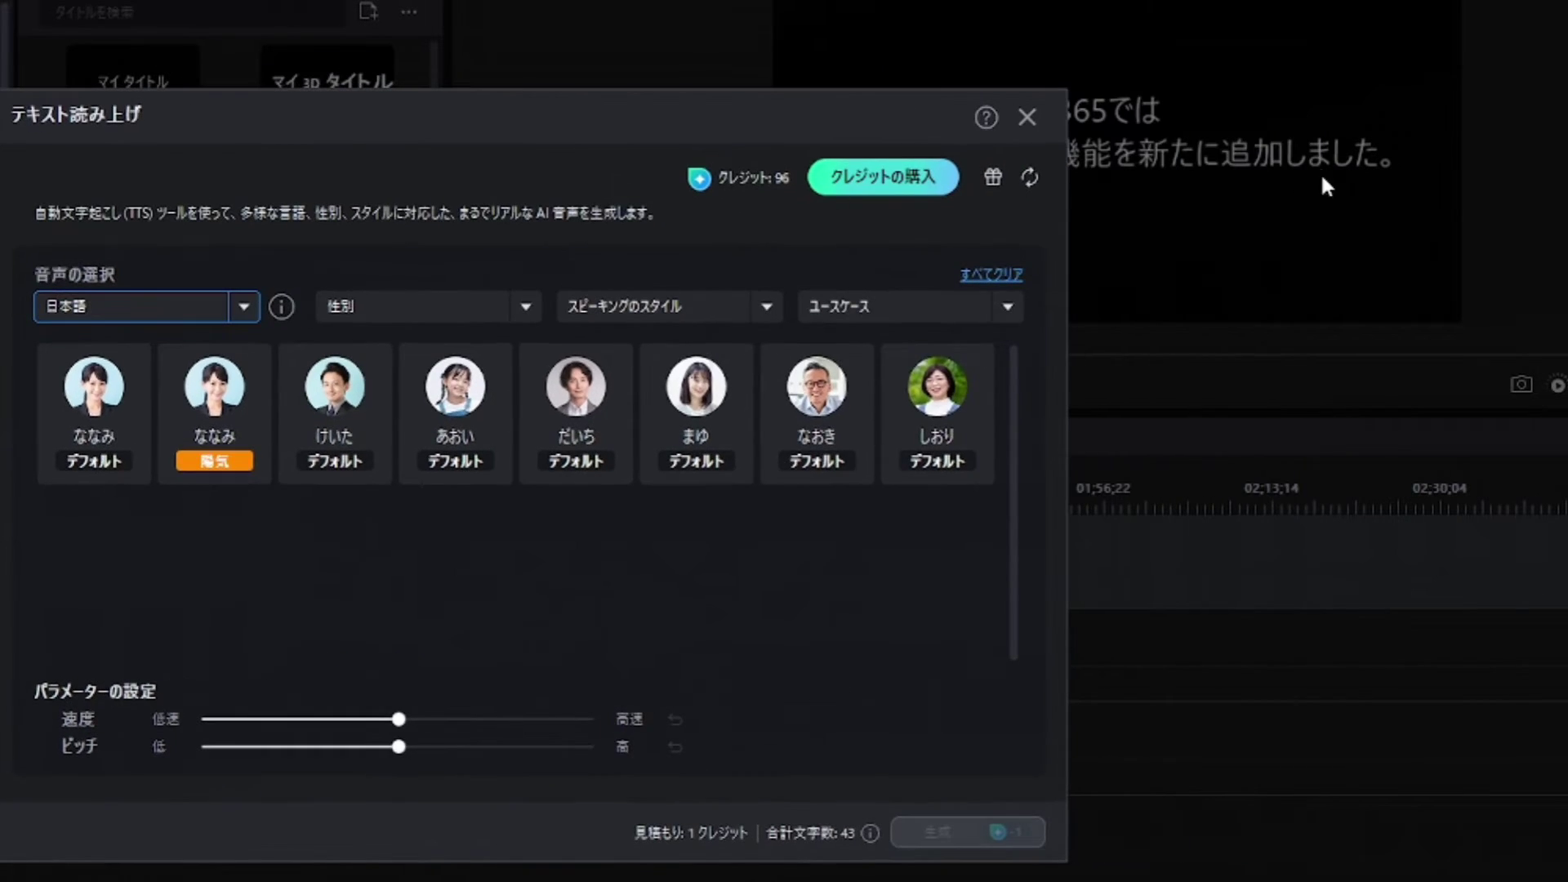
{"action": "left_click_drag", "start_coordinate": [927, 139], "coordinate": [1095, 346]}
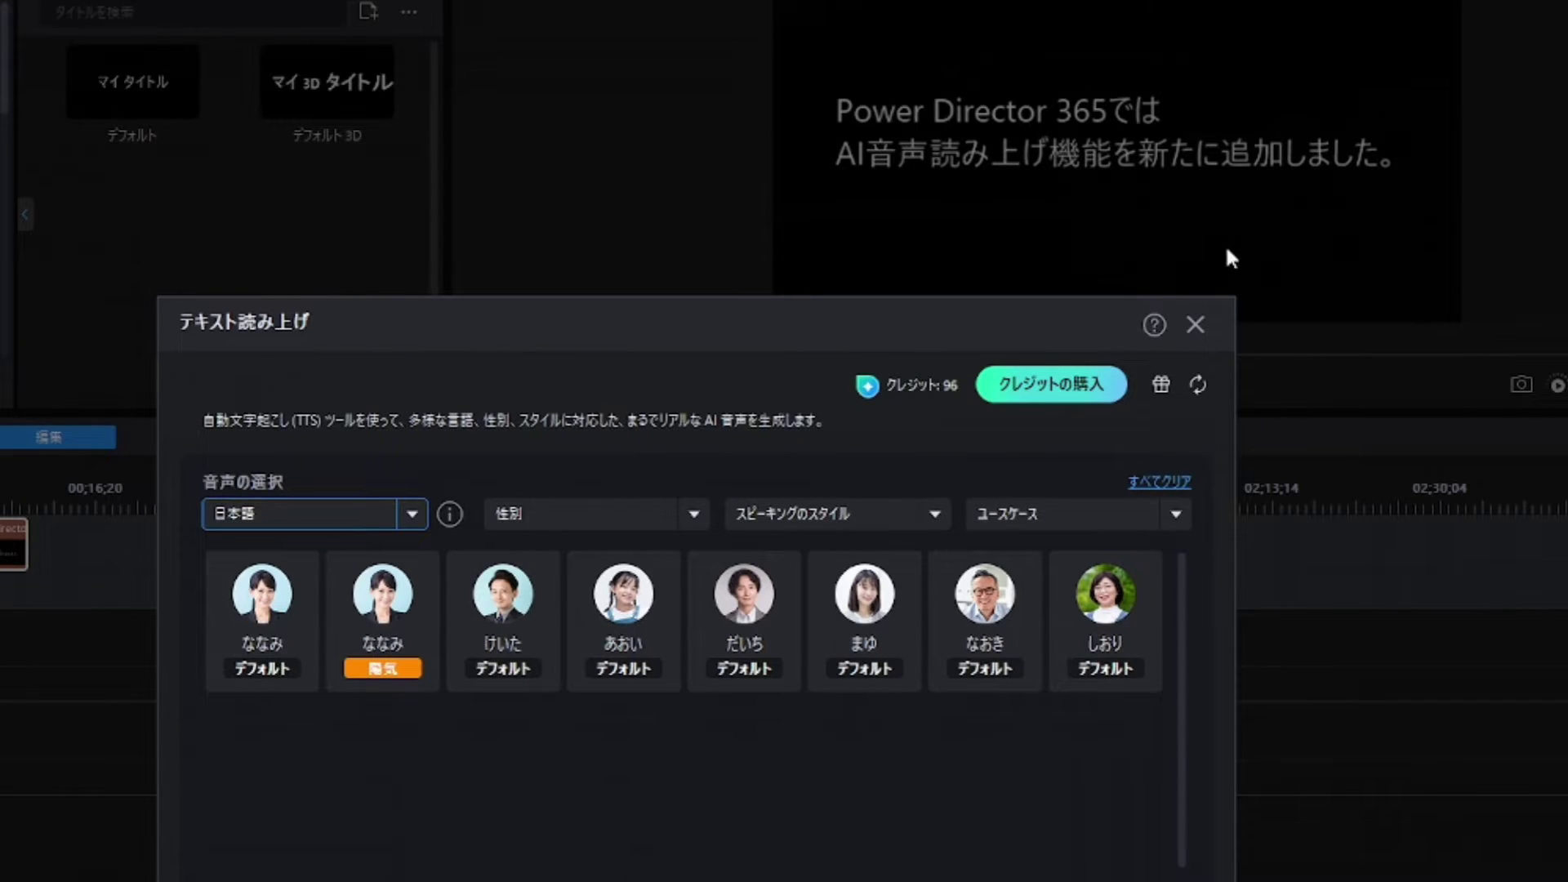
{"action": "left_click_drag", "start_coordinate": [791, 325], "coordinate": [907, 76]}
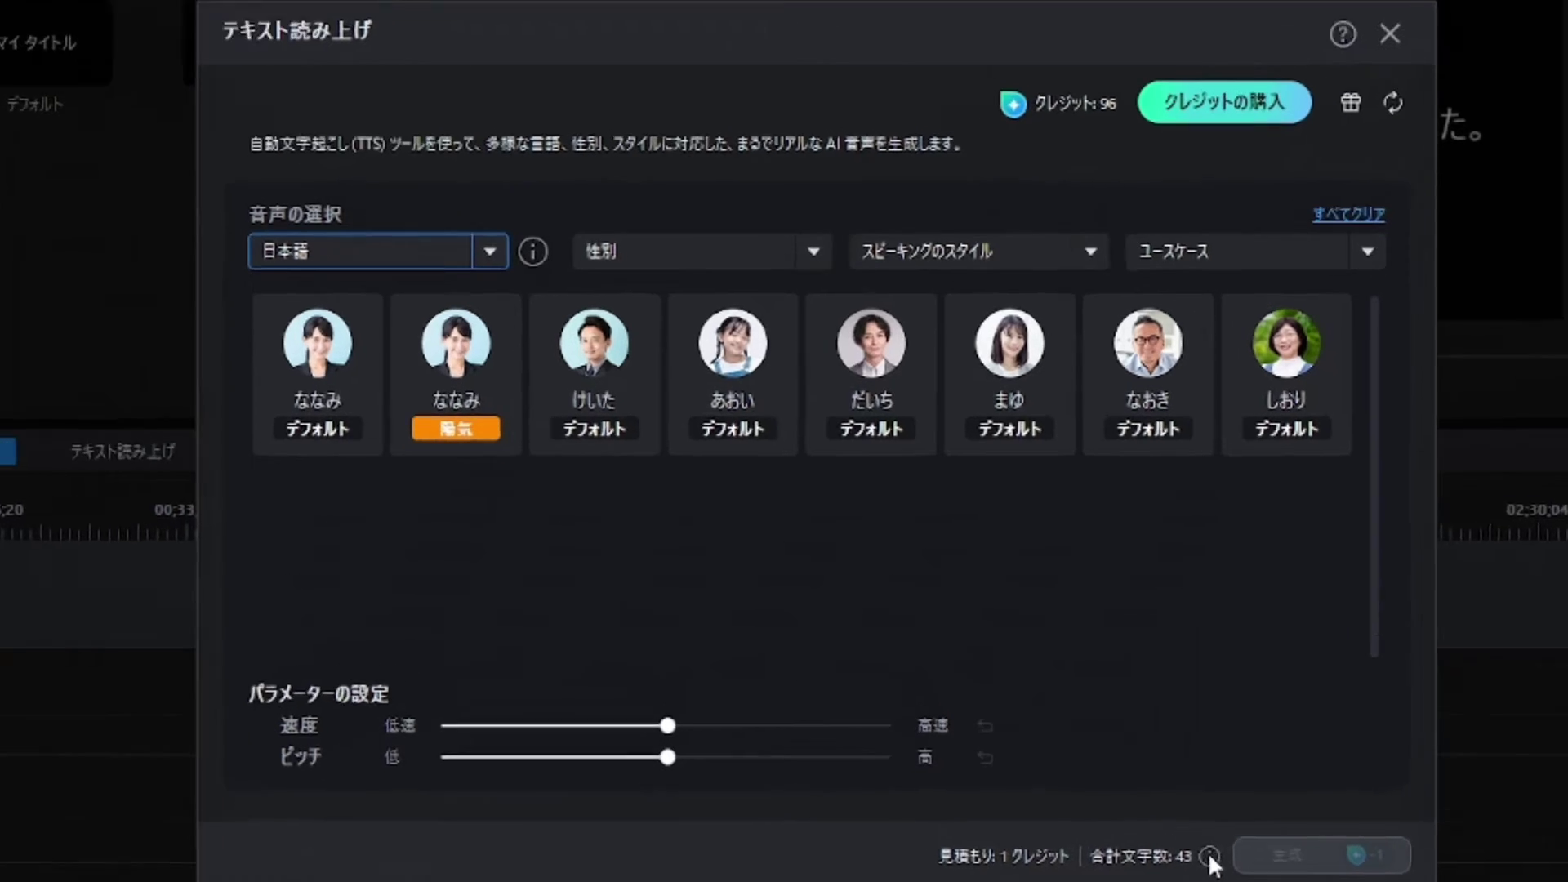
{"action": "left_click", "coordinate": [1167, 816]}
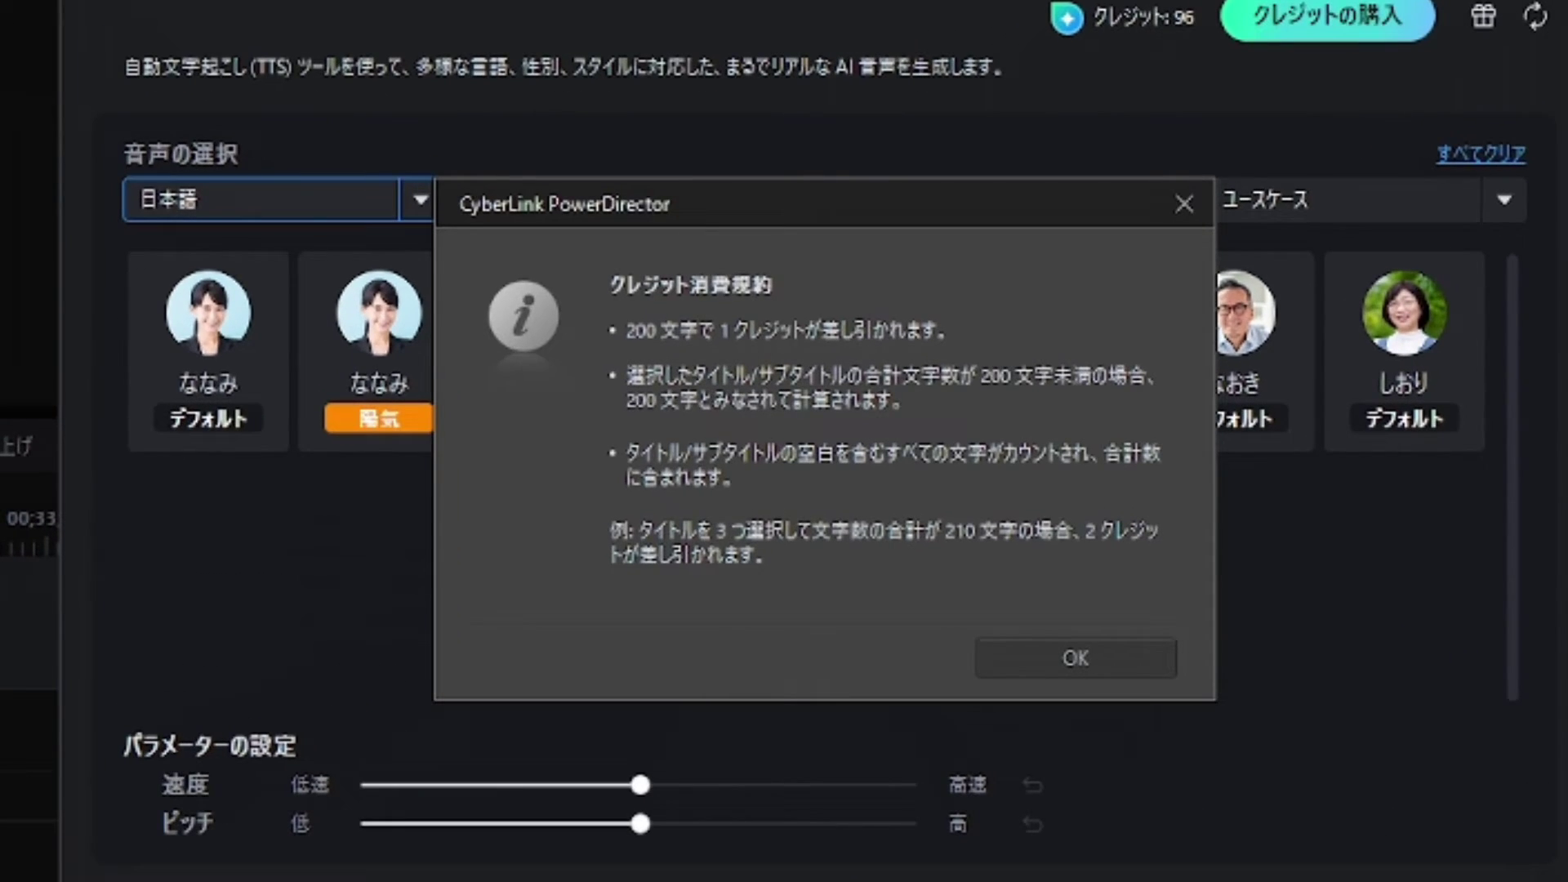
{"action": "left_click_drag", "start_coordinate": [949, 240], "coordinate": [985, 391]}
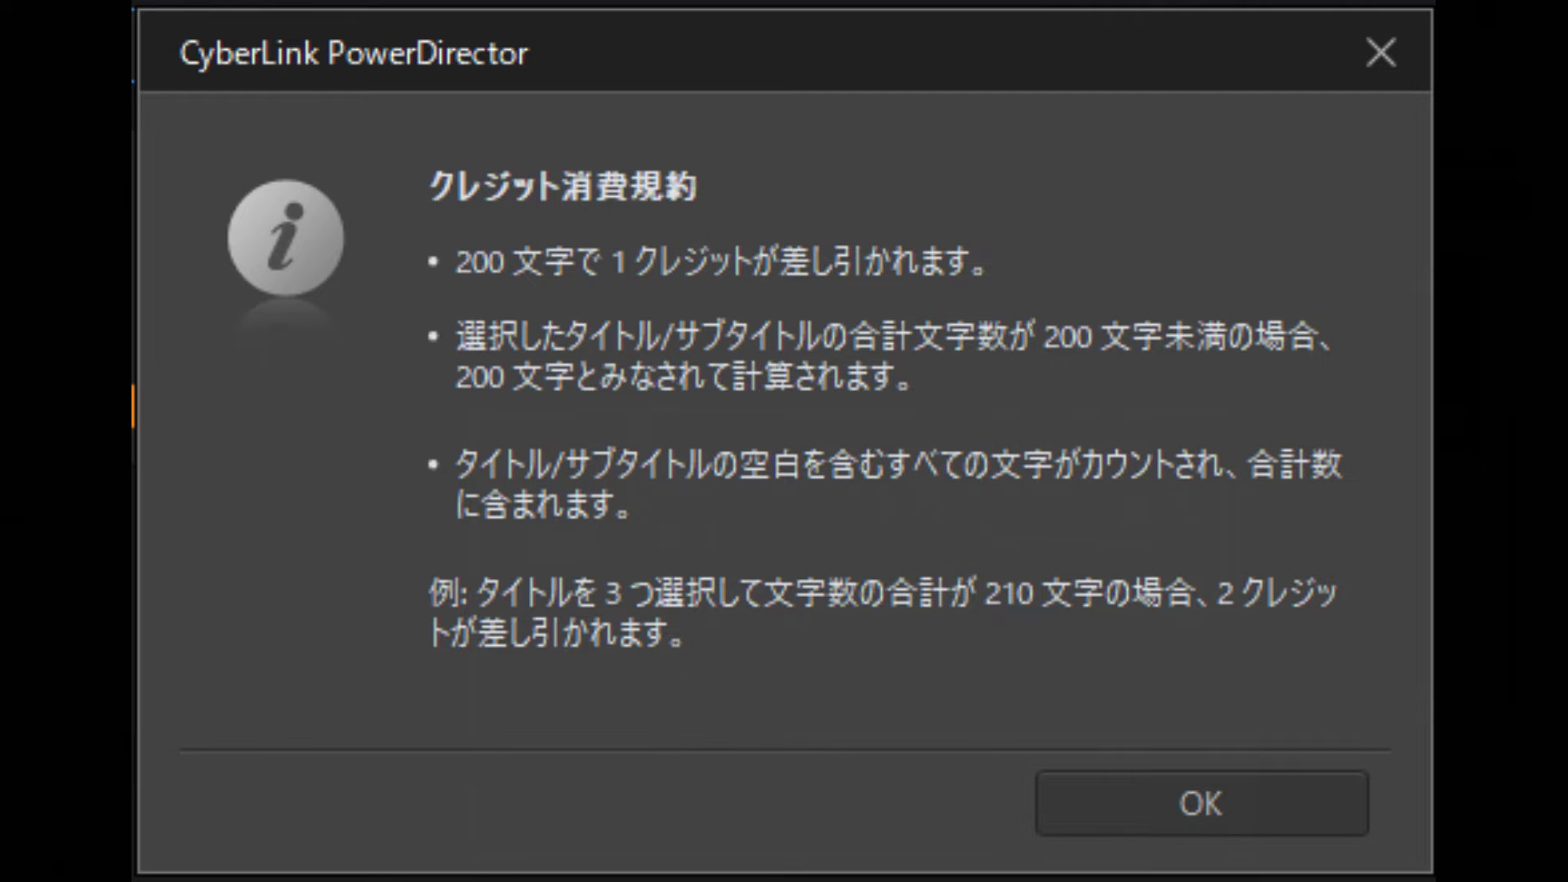
{"action": "key", "text": "Return"}
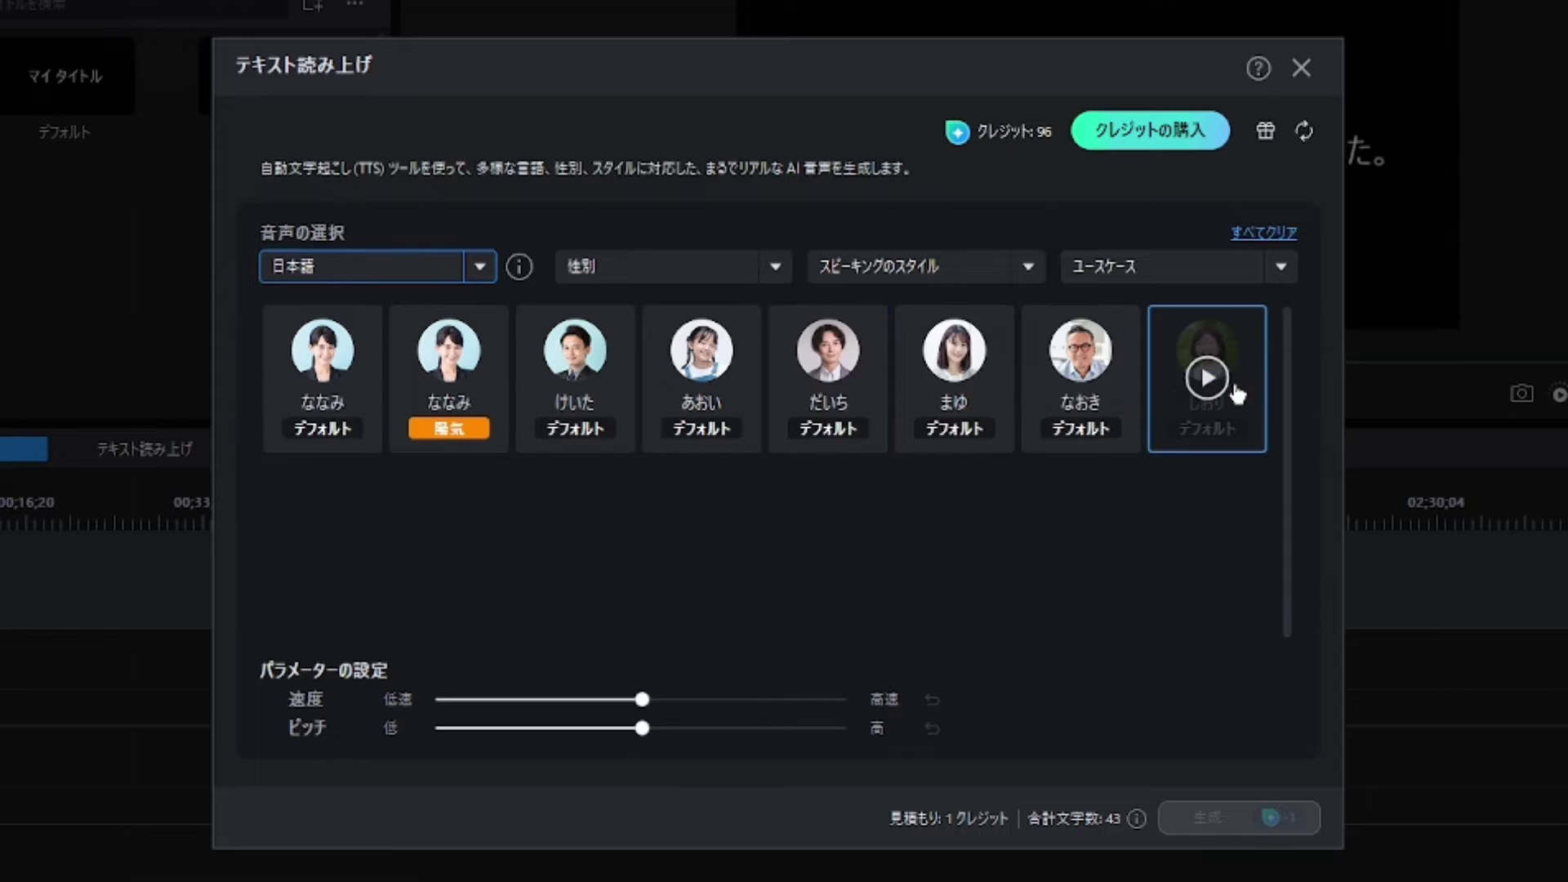
Generate the title's narration with the ななみ 陽気 voice onto the timeline and play it back.
{"action": "left_click", "coordinate": [450, 351]}
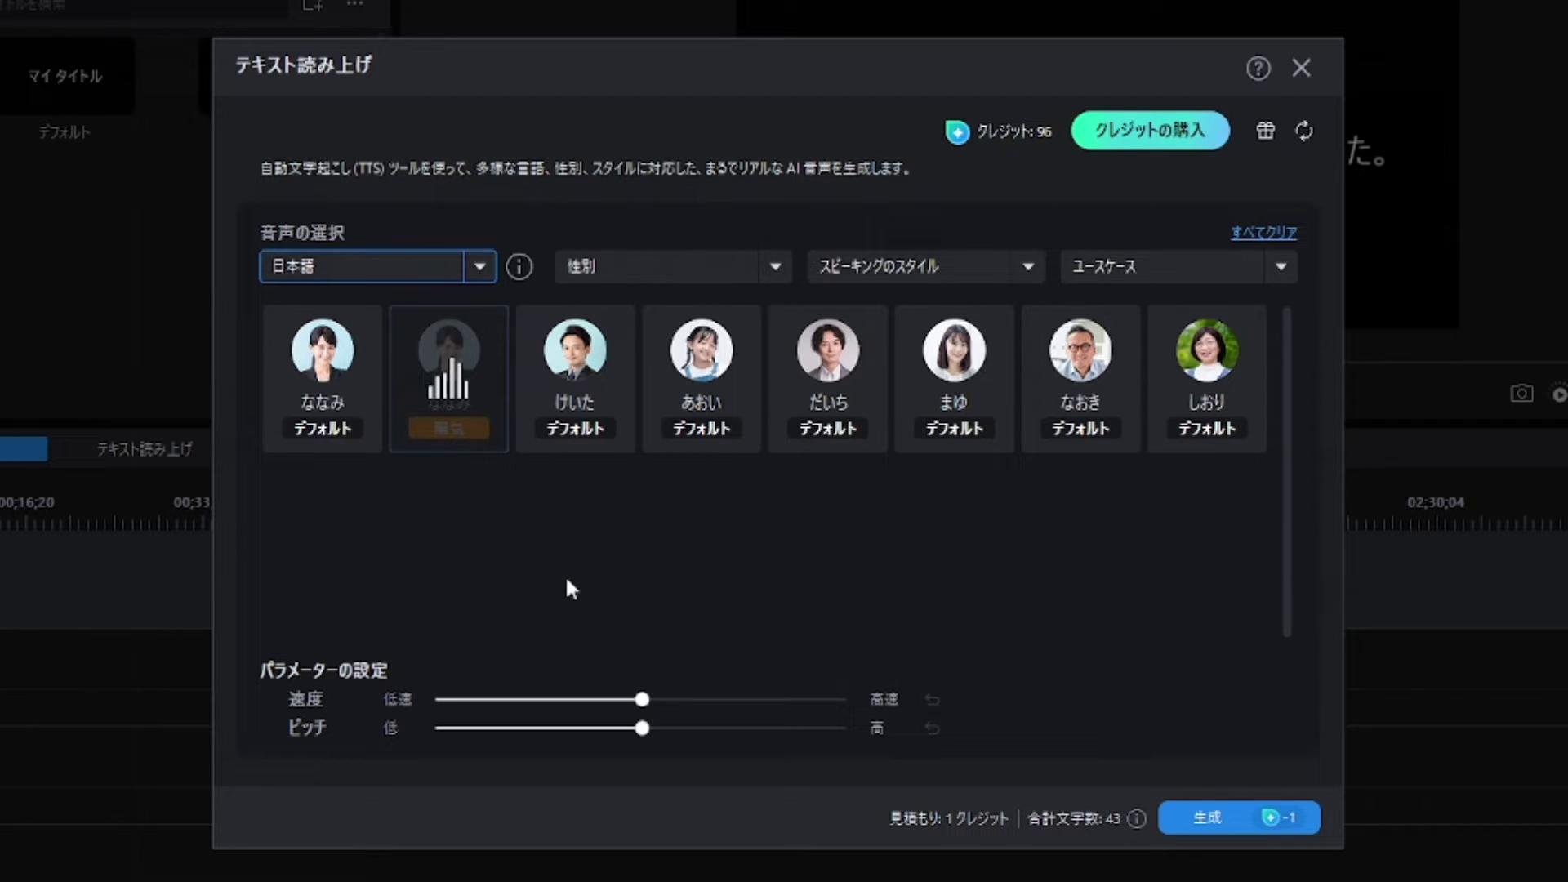
{"action": "mouse_move", "coordinate": [482, 377]}
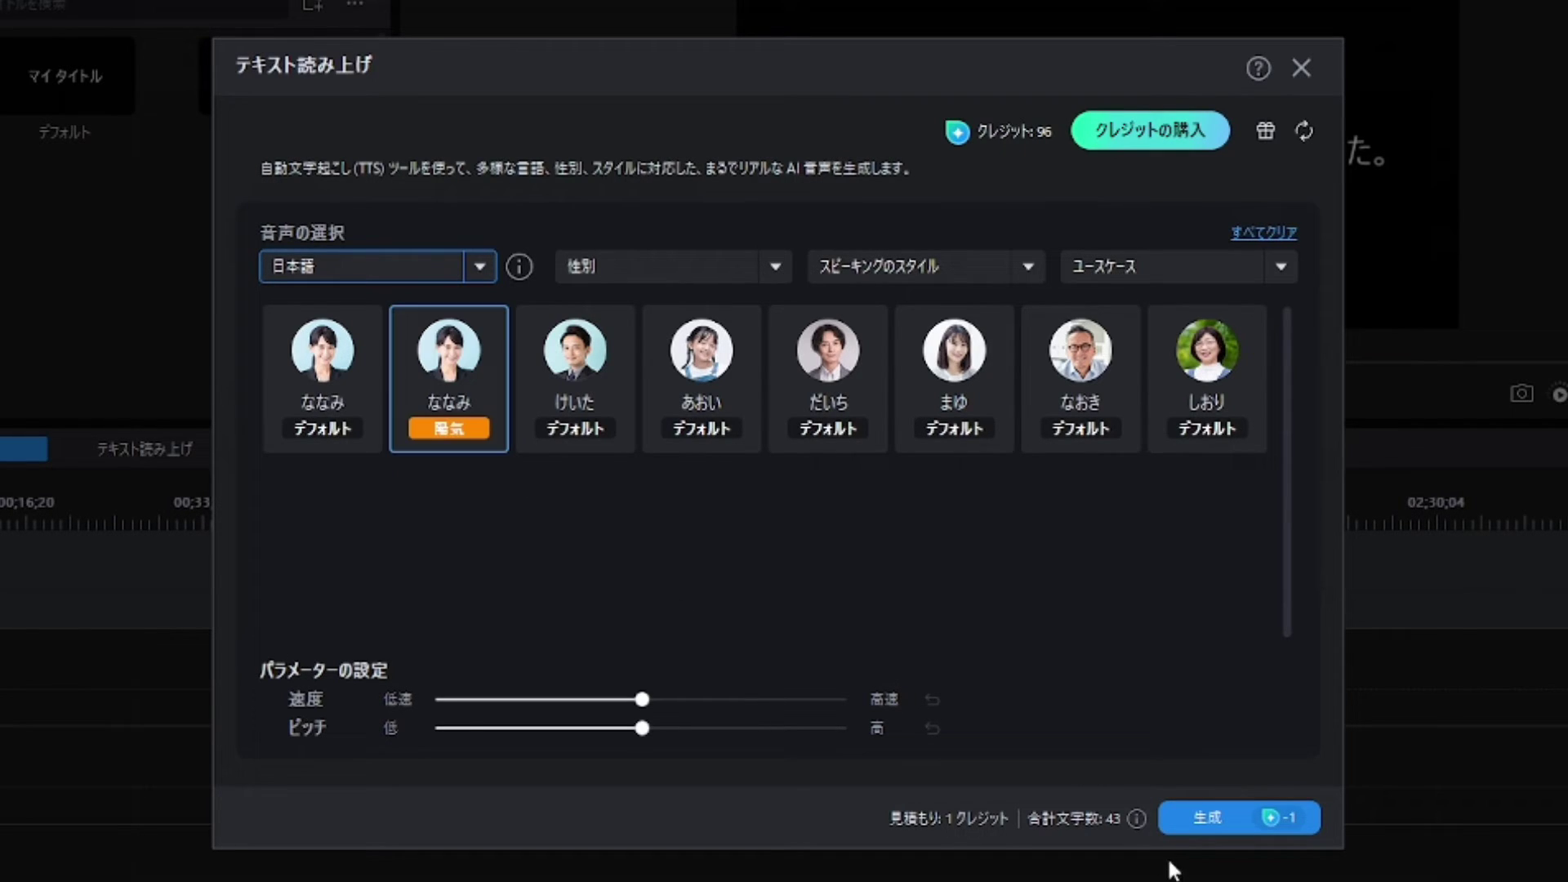
{"action": "left_click", "coordinate": [1205, 825]}
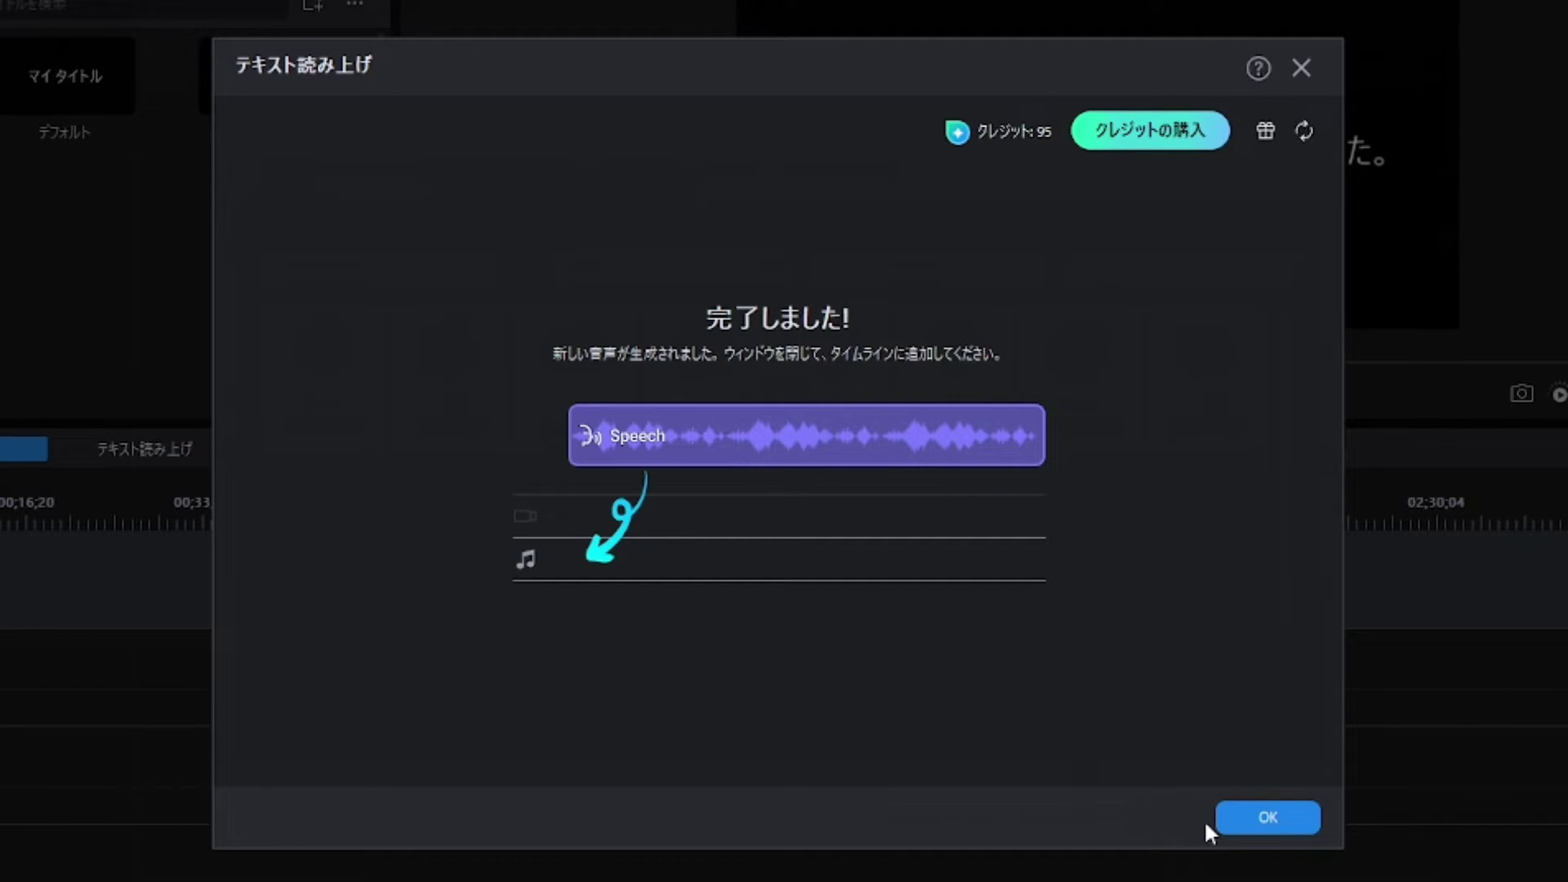
{"action": "left_click", "coordinate": [1268, 817]}
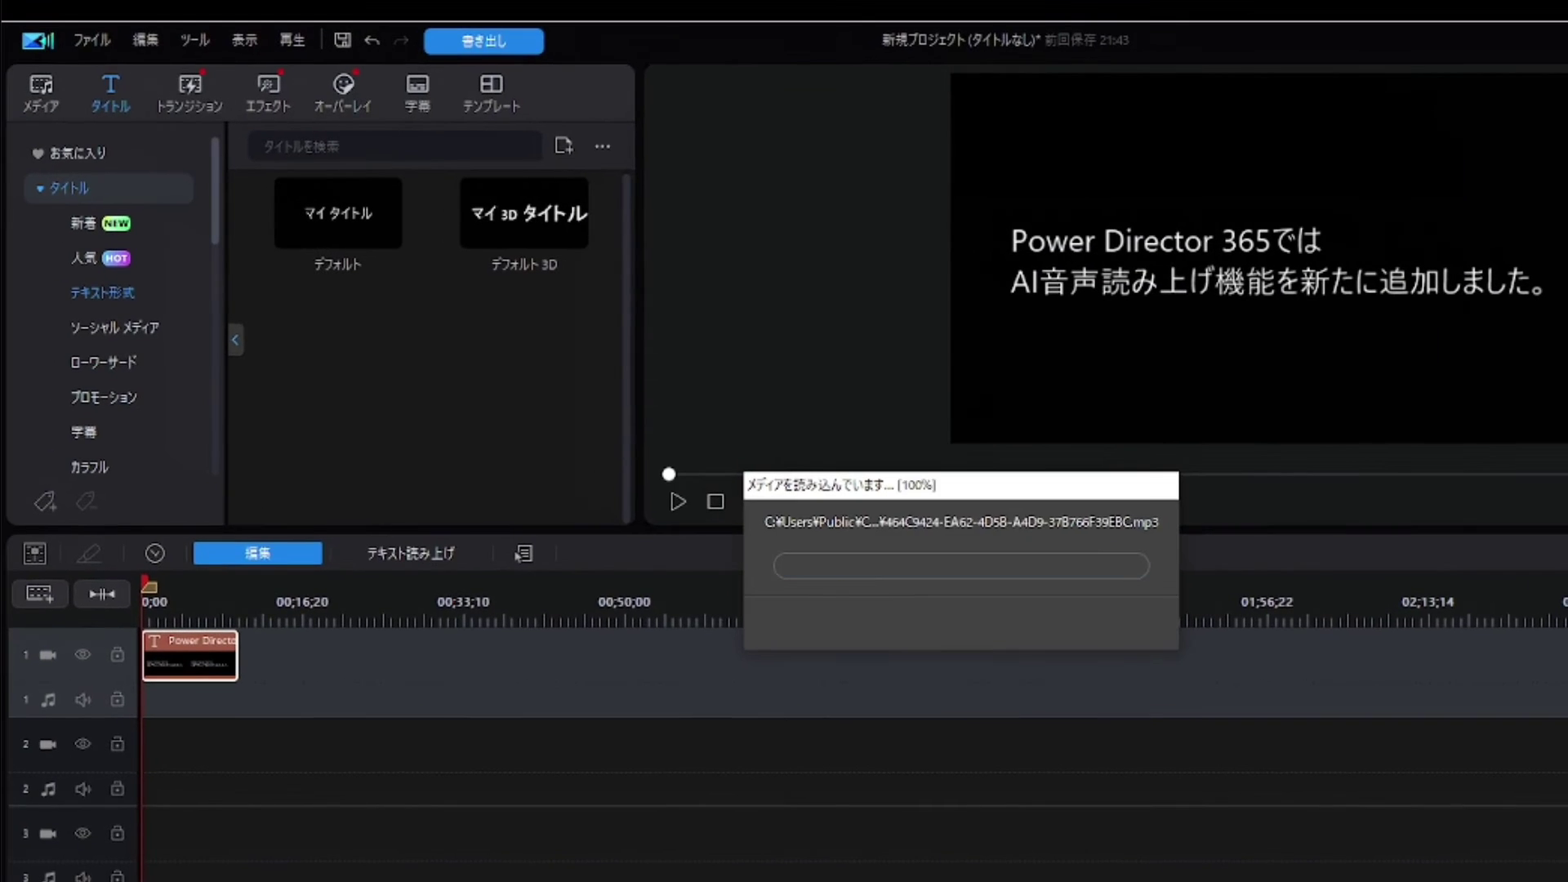
{"action": "left_click", "coordinate": [194, 701]}
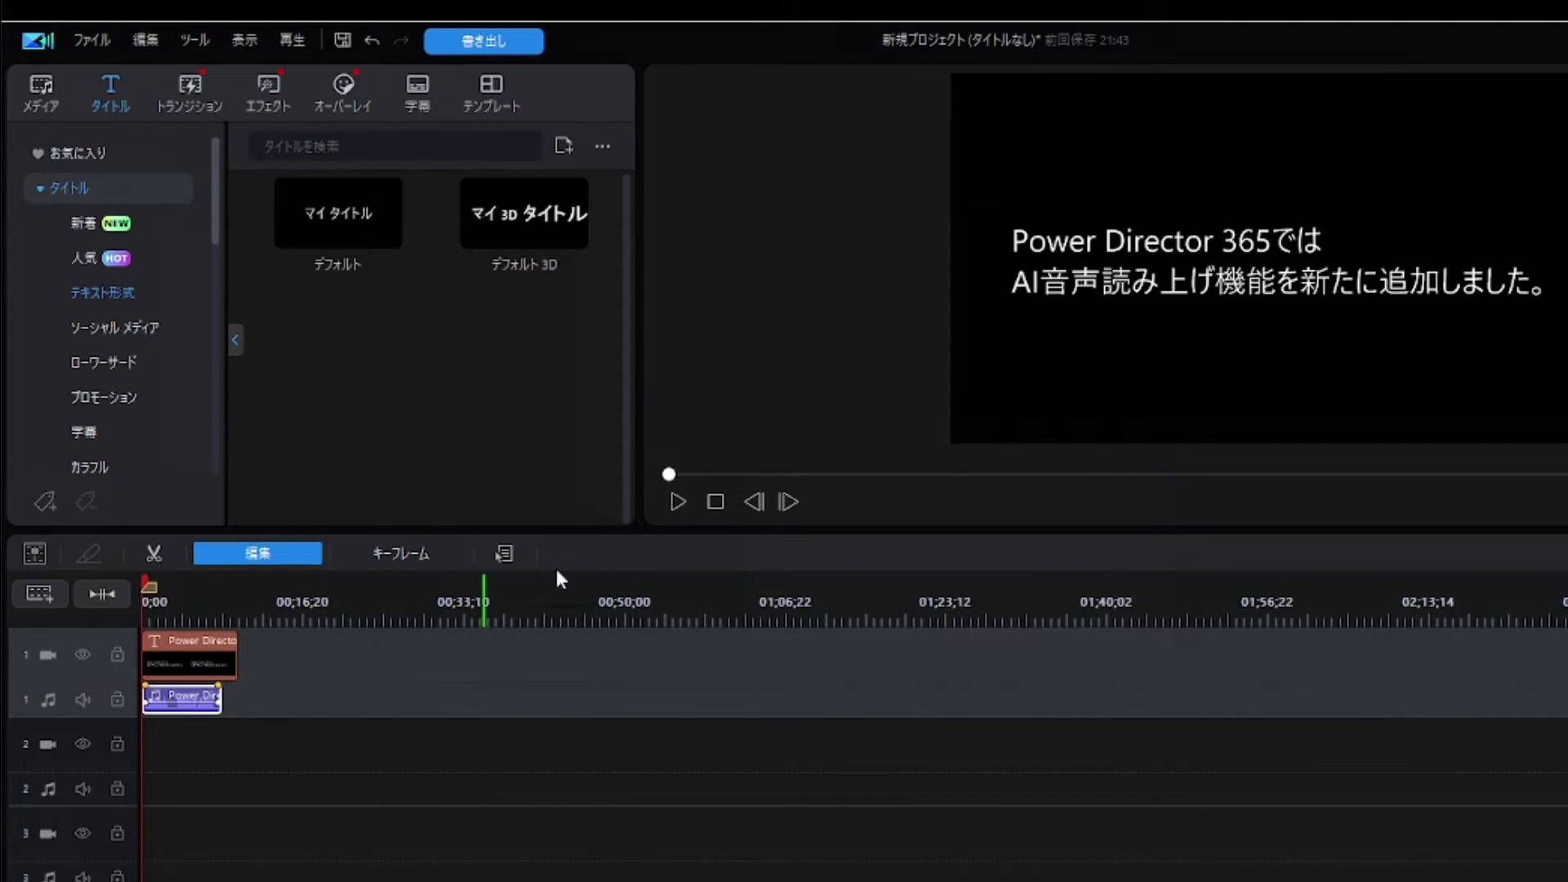
{"action": "left_click", "coordinate": [673, 496]}
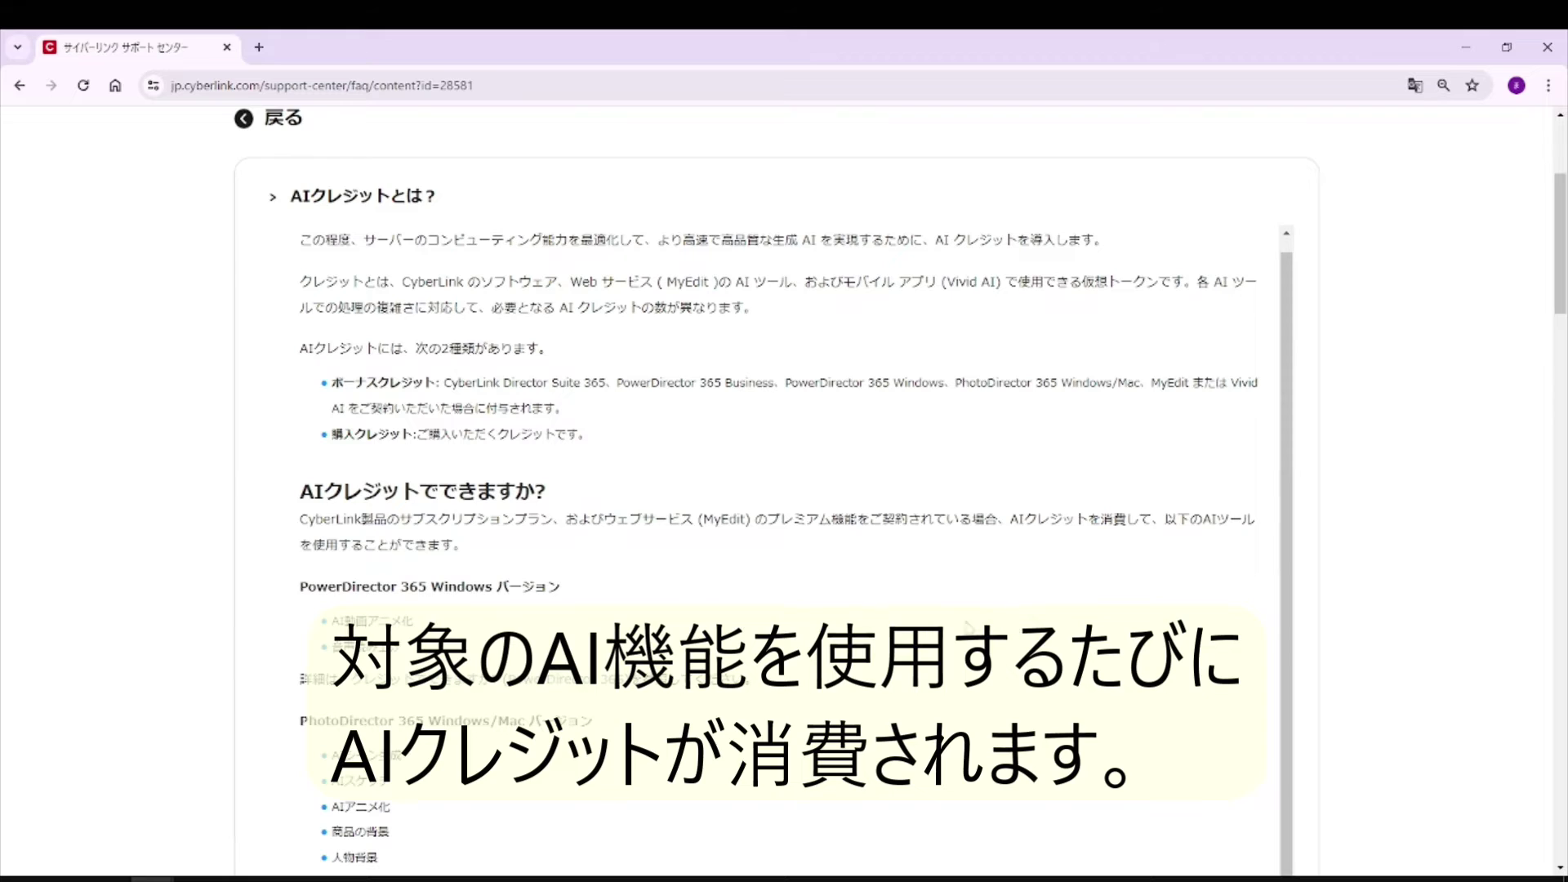
Examine the CyberLink support page in the browser for which products and tools use AI credits.
{"action": "scroll", "coordinate": [1012, 625], "scroll_direction": "down", "scroll_amount": 2}
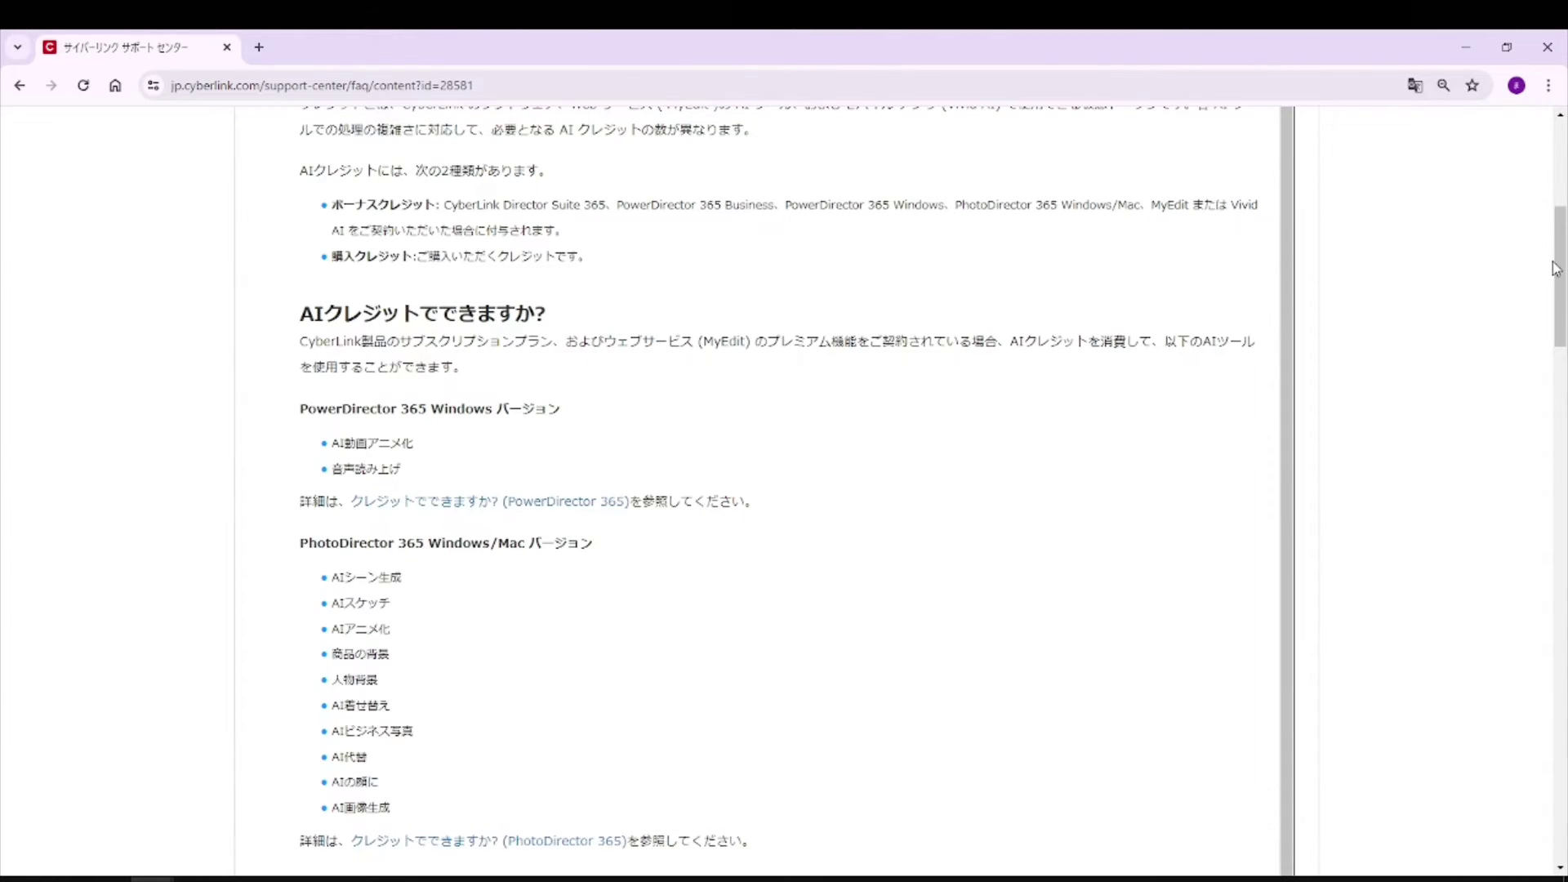
{"action": "left_click_drag", "start_coordinate": [1555, 267], "coordinate": [1546, 348]}
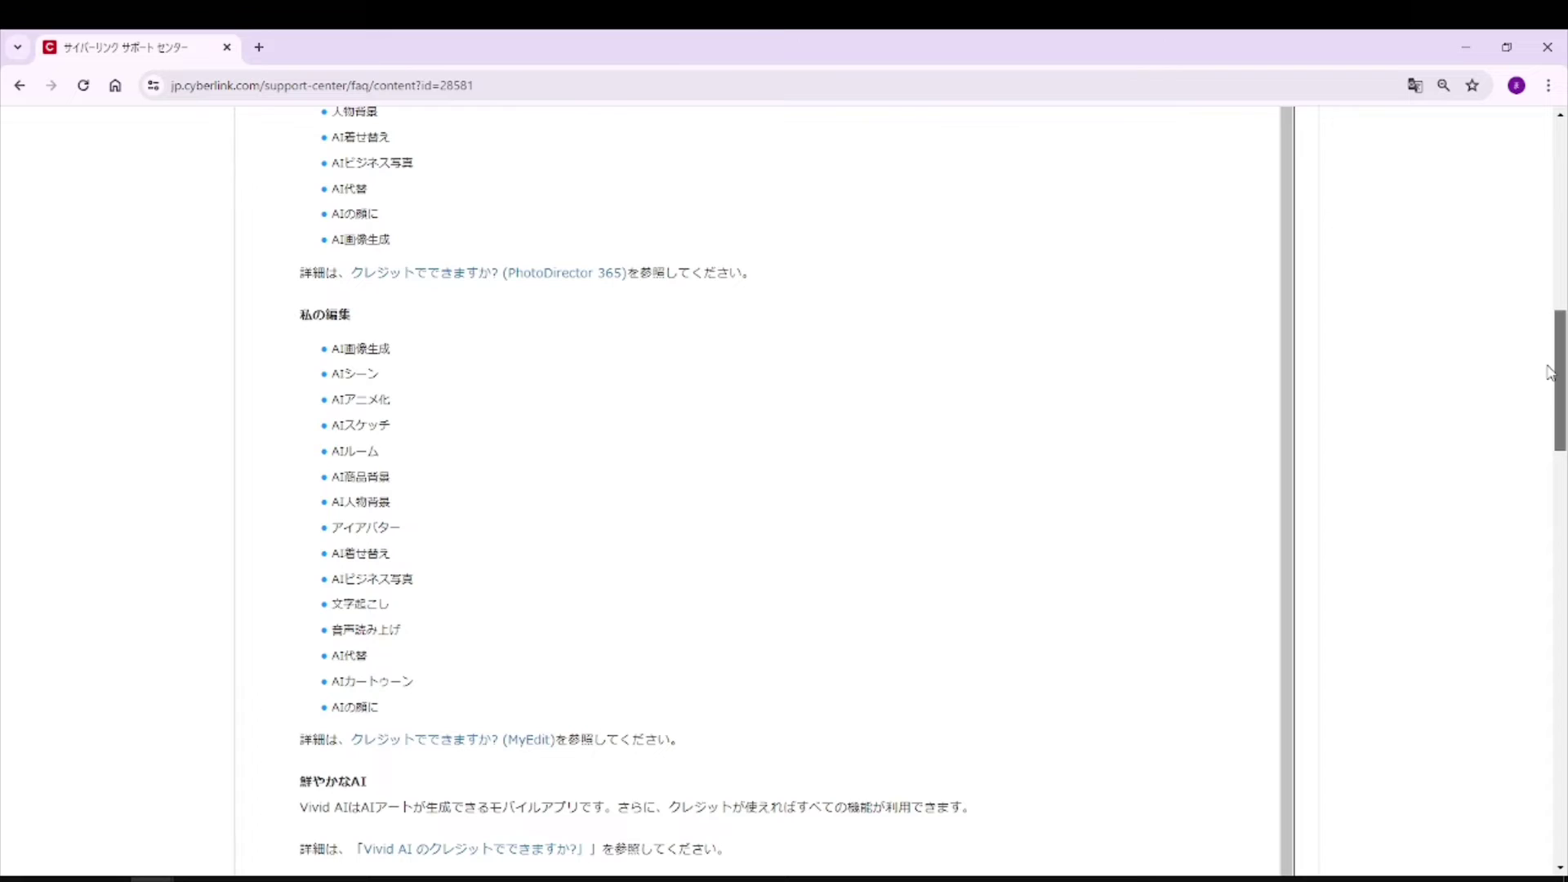
{"action": "left_click_drag", "start_coordinate": [1549, 373], "coordinate": [1552, 499]}
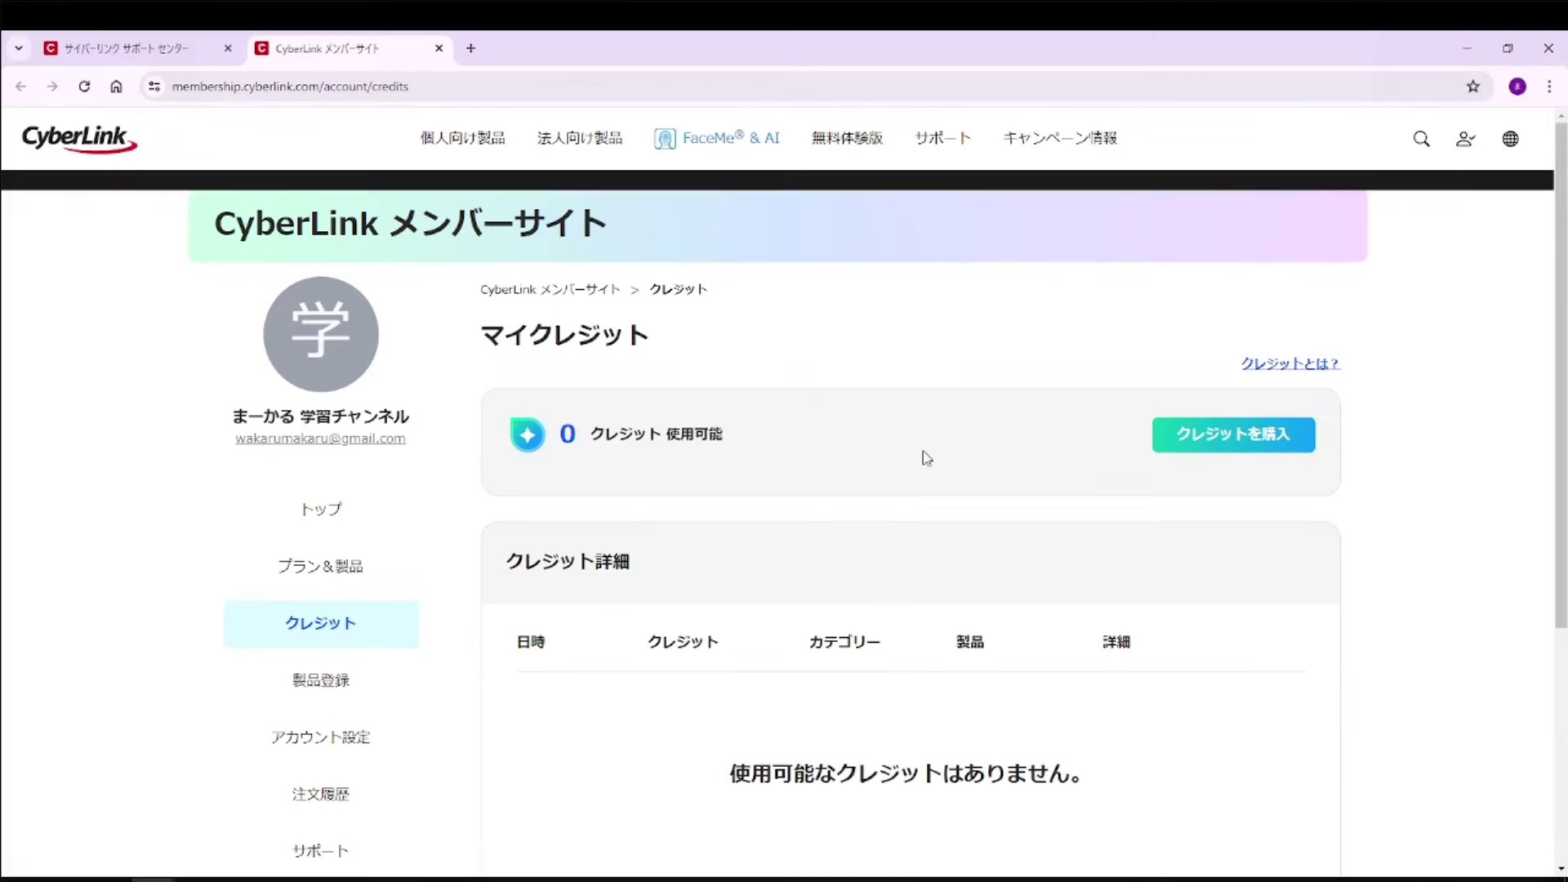
Open the credit purchase option on the CyberLink member site, and try to claim the daily free credits in PowerDirector.
{"action": "left_click", "coordinate": [1190, 431]}
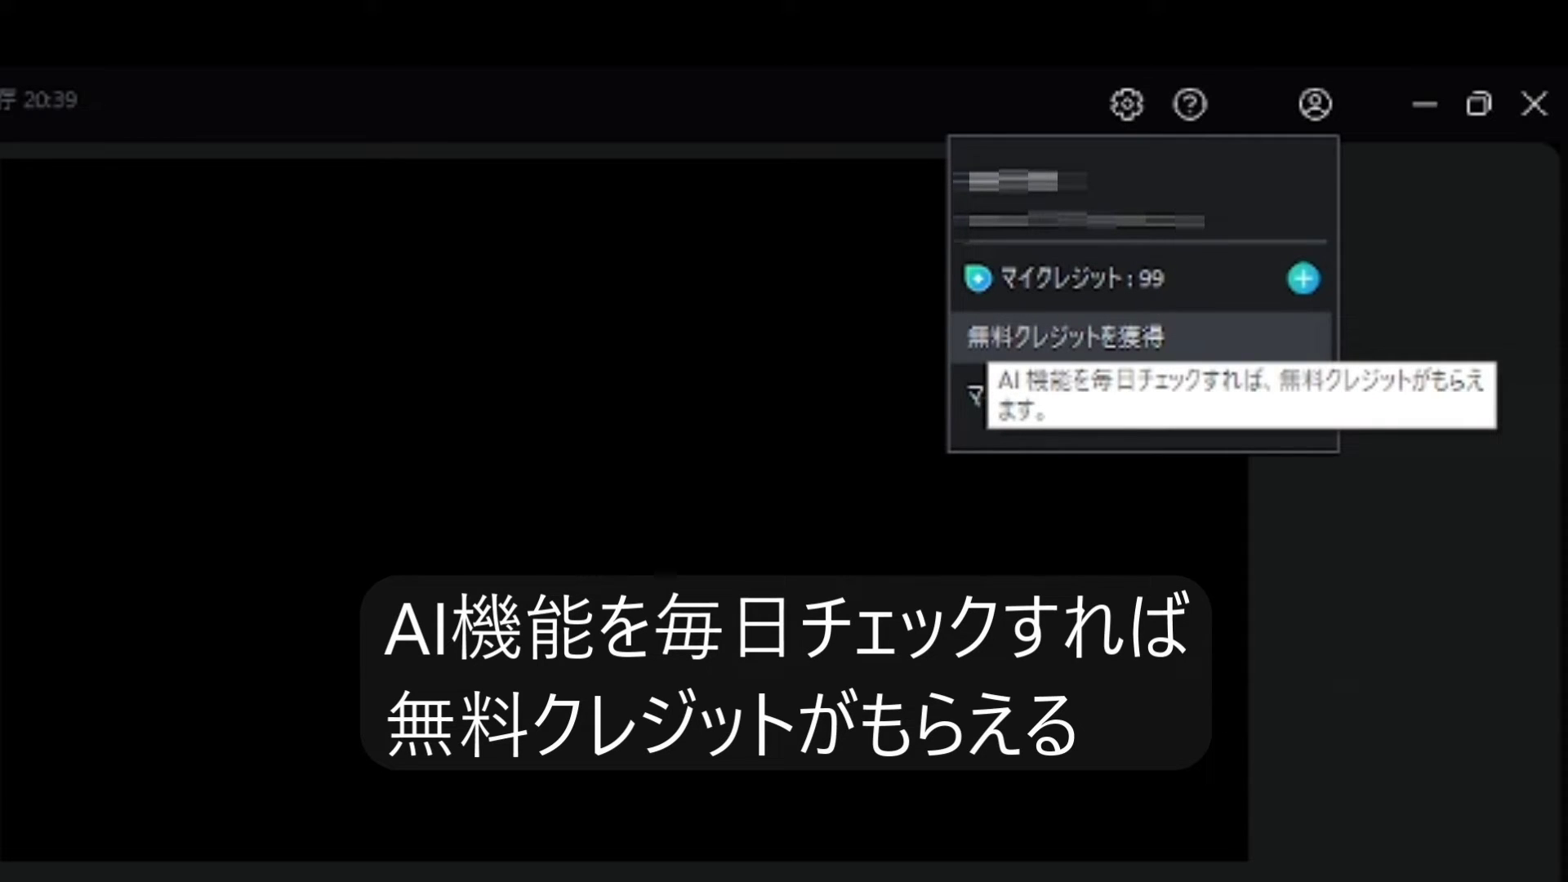
{"action": "left_click", "coordinate": [1062, 337]}
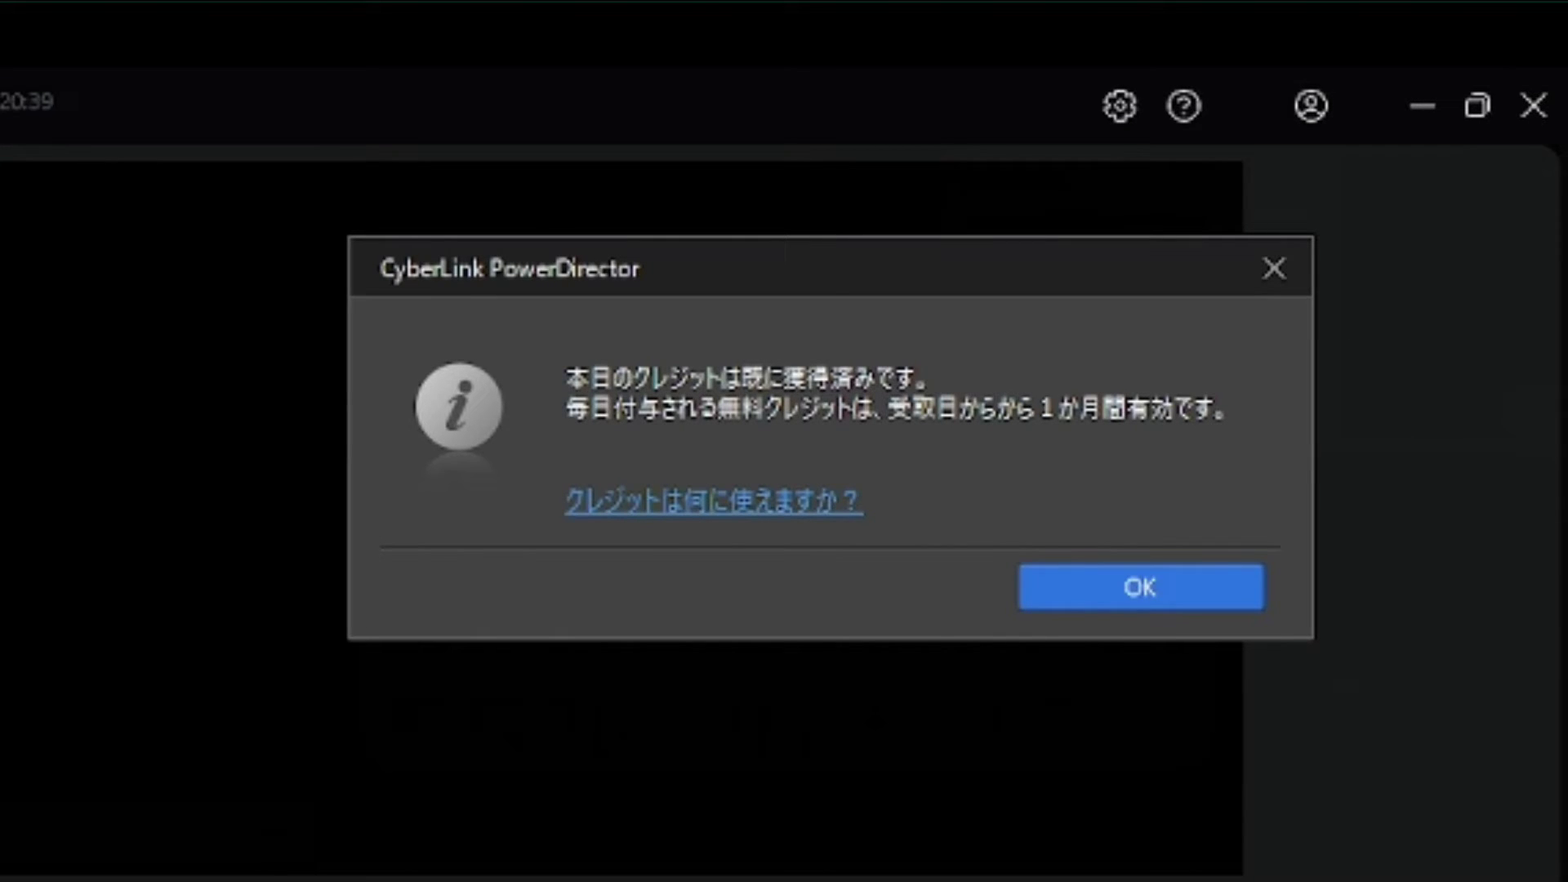
{"action": "left_click", "coordinate": [1141, 587]}
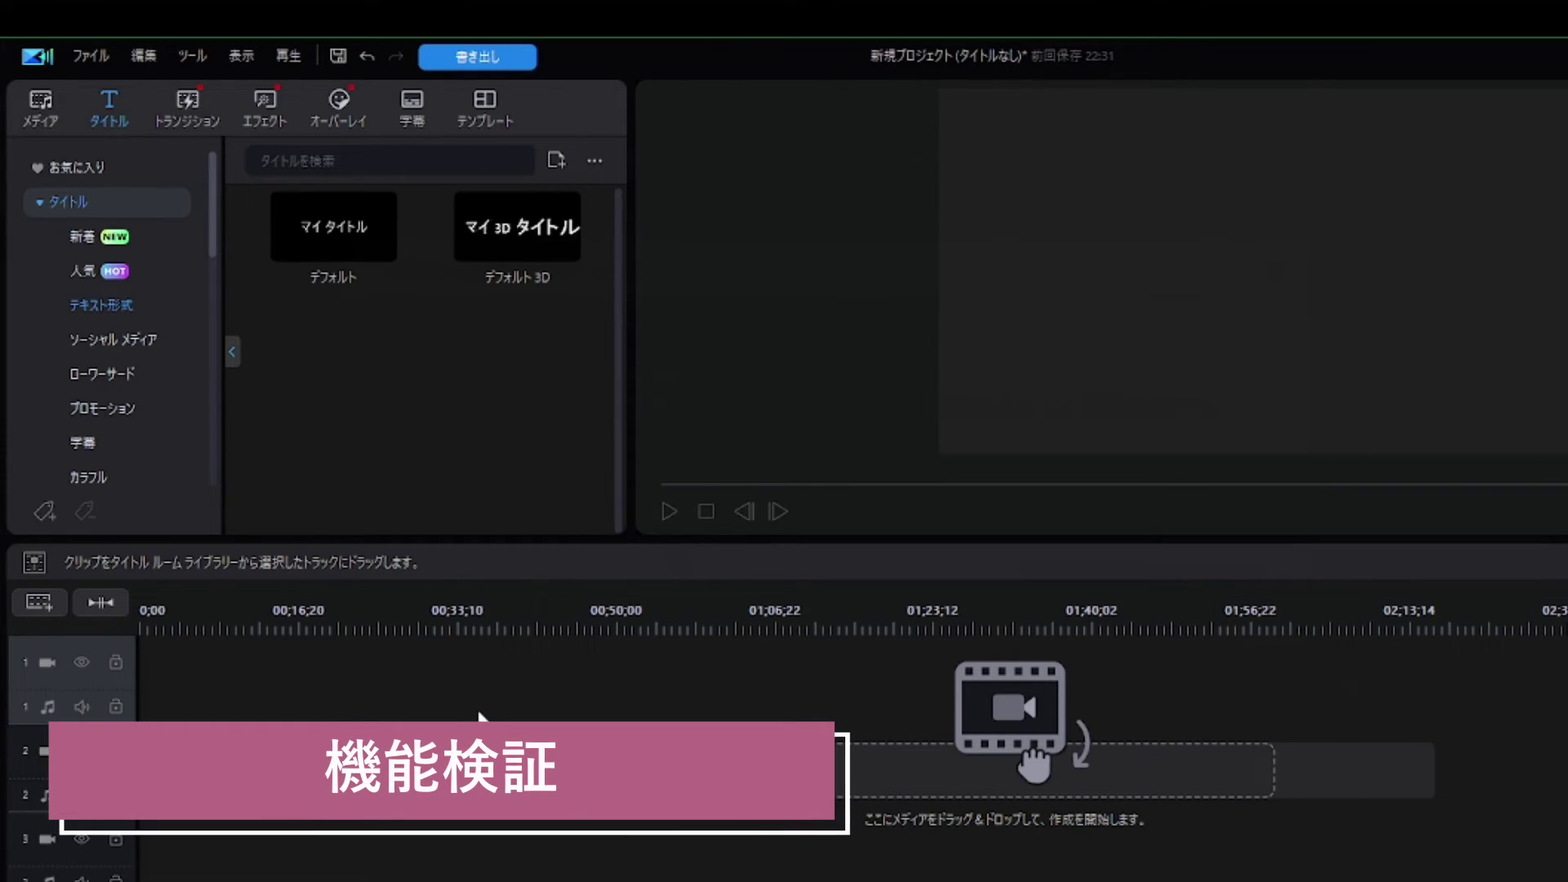
Add a デフォルト title at the start of video track 1 and replace its text with the five tongue-twister lines, aligned to the frame's left edge.
{"action": "left_click_drag", "start_coordinate": [343, 235], "coordinate": [139, 673]}
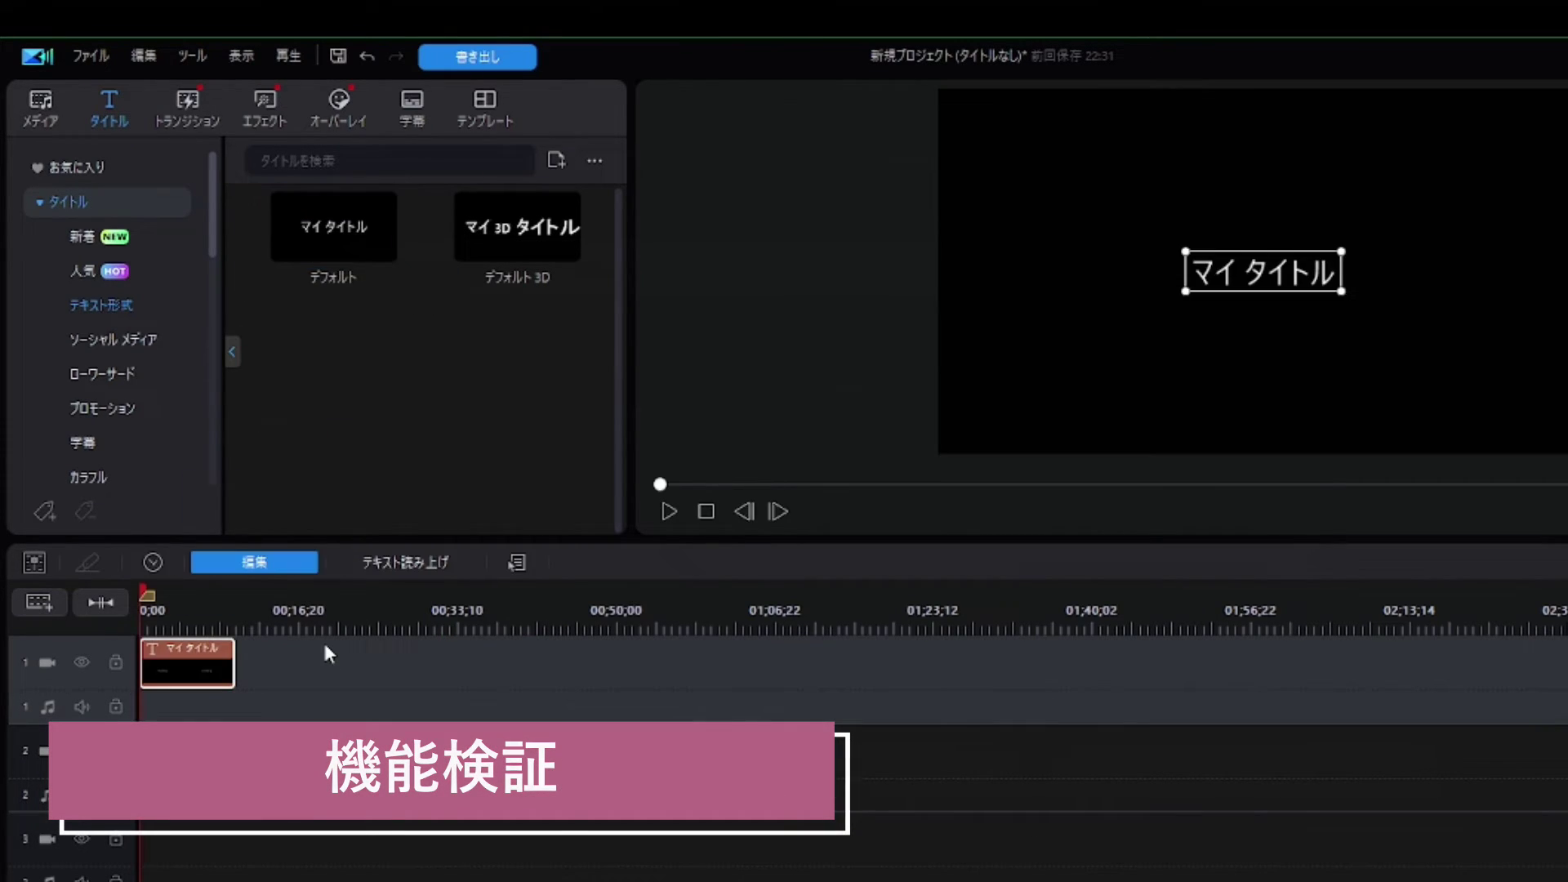
{"action": "double_click", "coordinate": [1226, 266]}
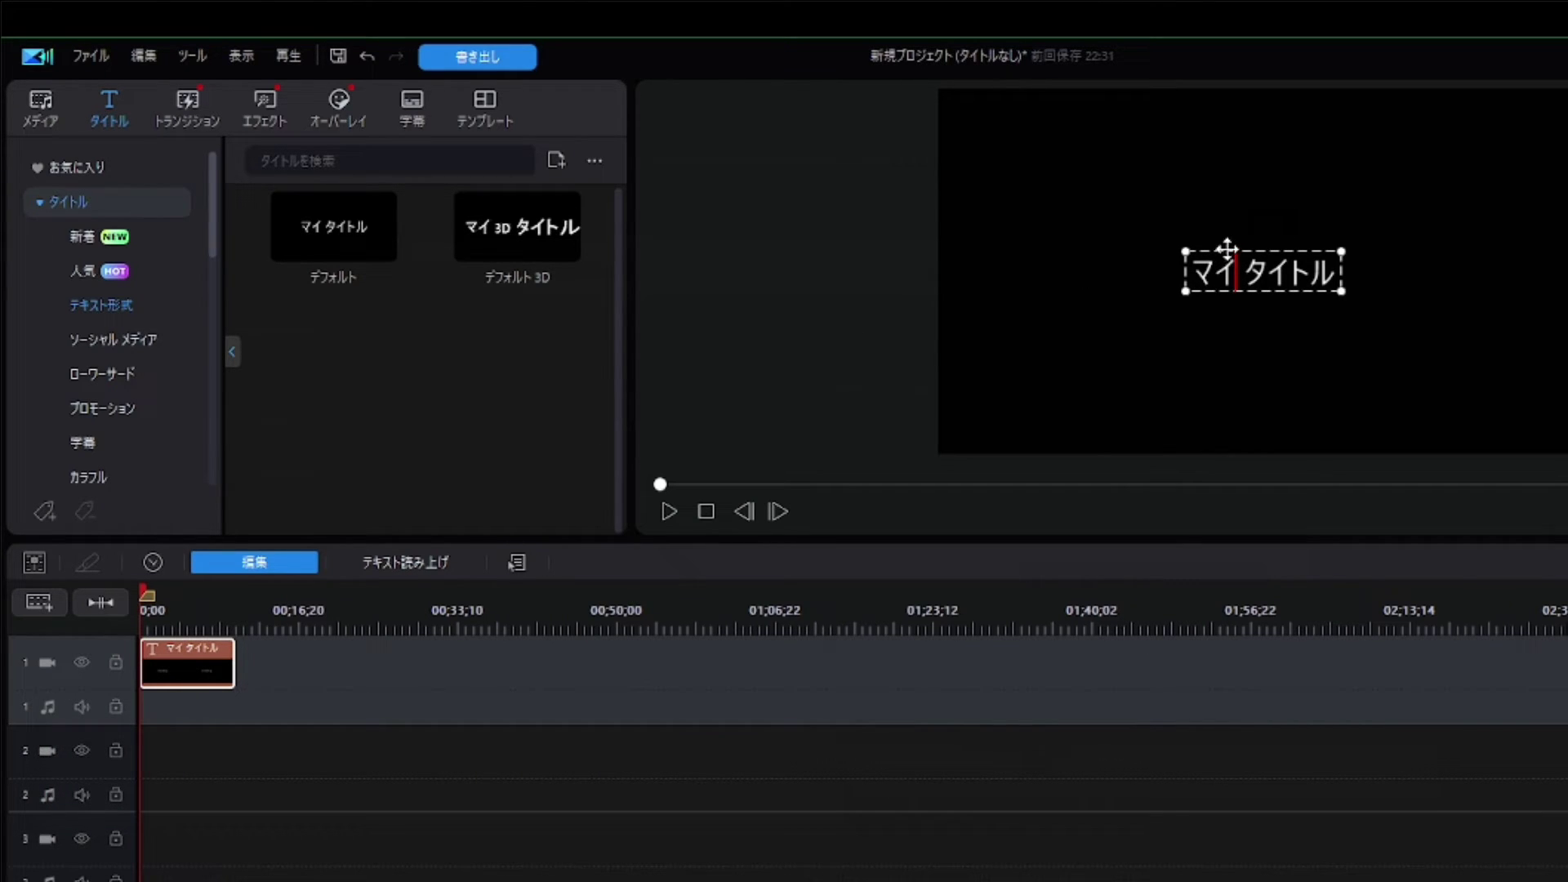
{"action": "left_click_drag", "start_coordinate": [1229, 249], "coordinate": [1137, 254]}
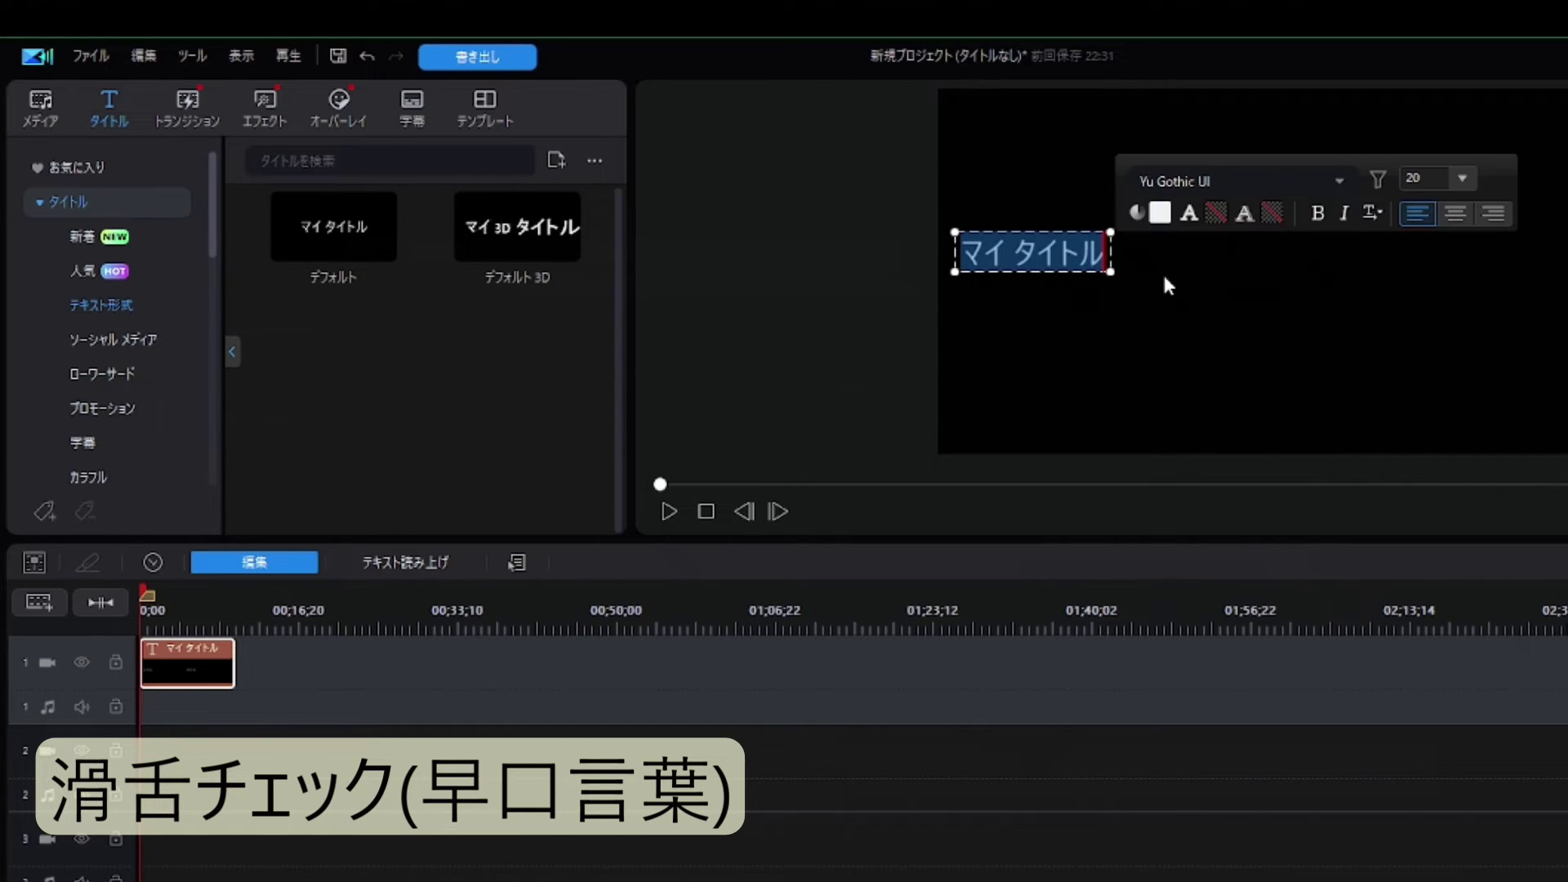
{"action": "key", "text": "ctrl+v"}
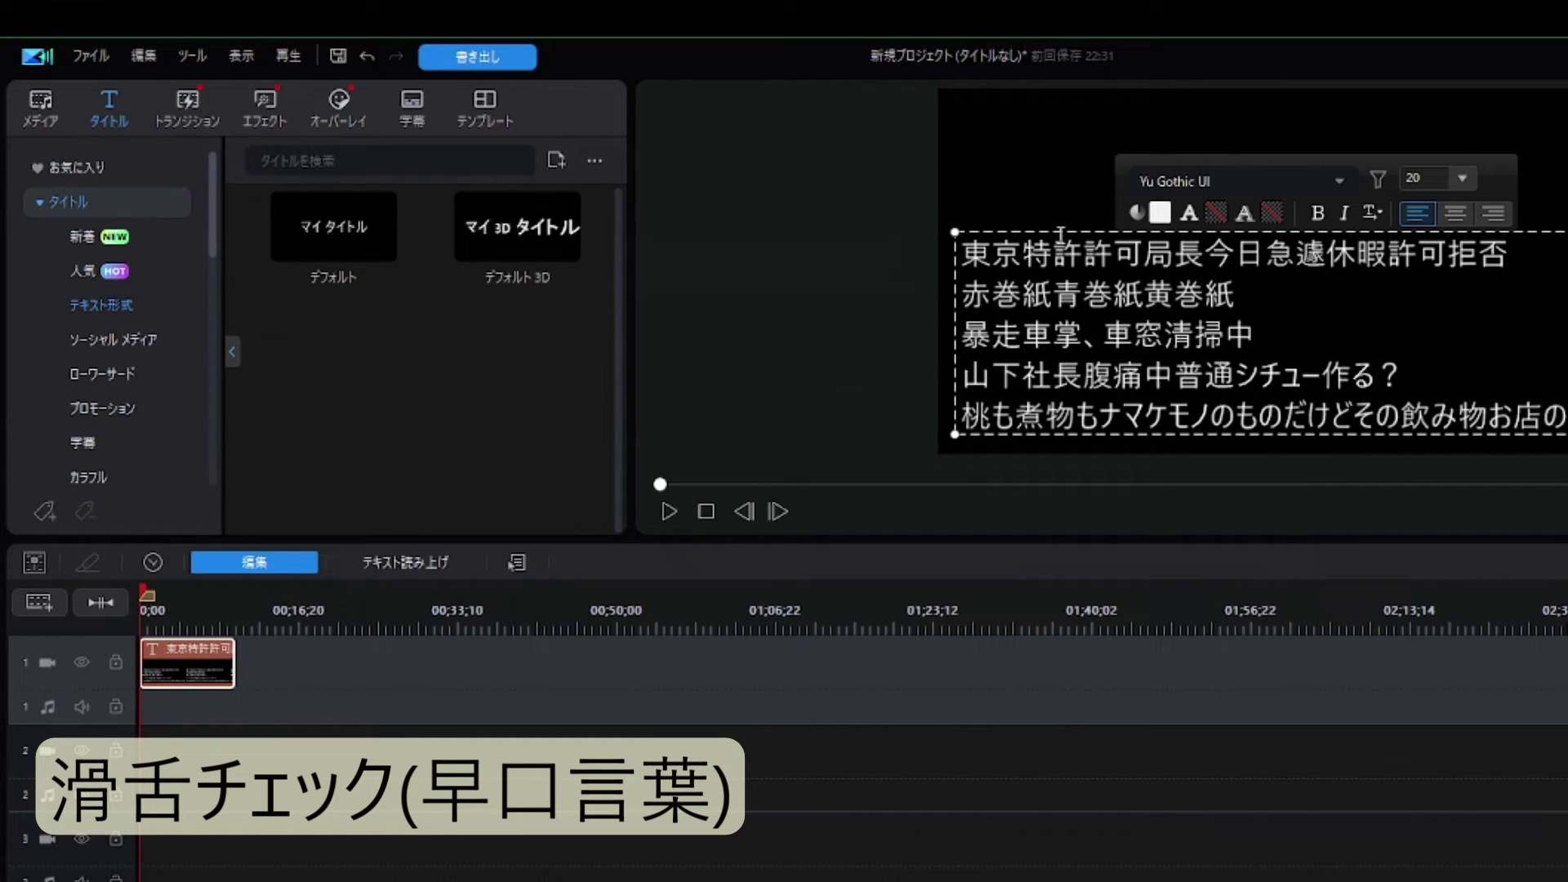
{"action": "left_click_drag", "start_coordinate": [1061, 233], "coordinate": [1035, 181]}
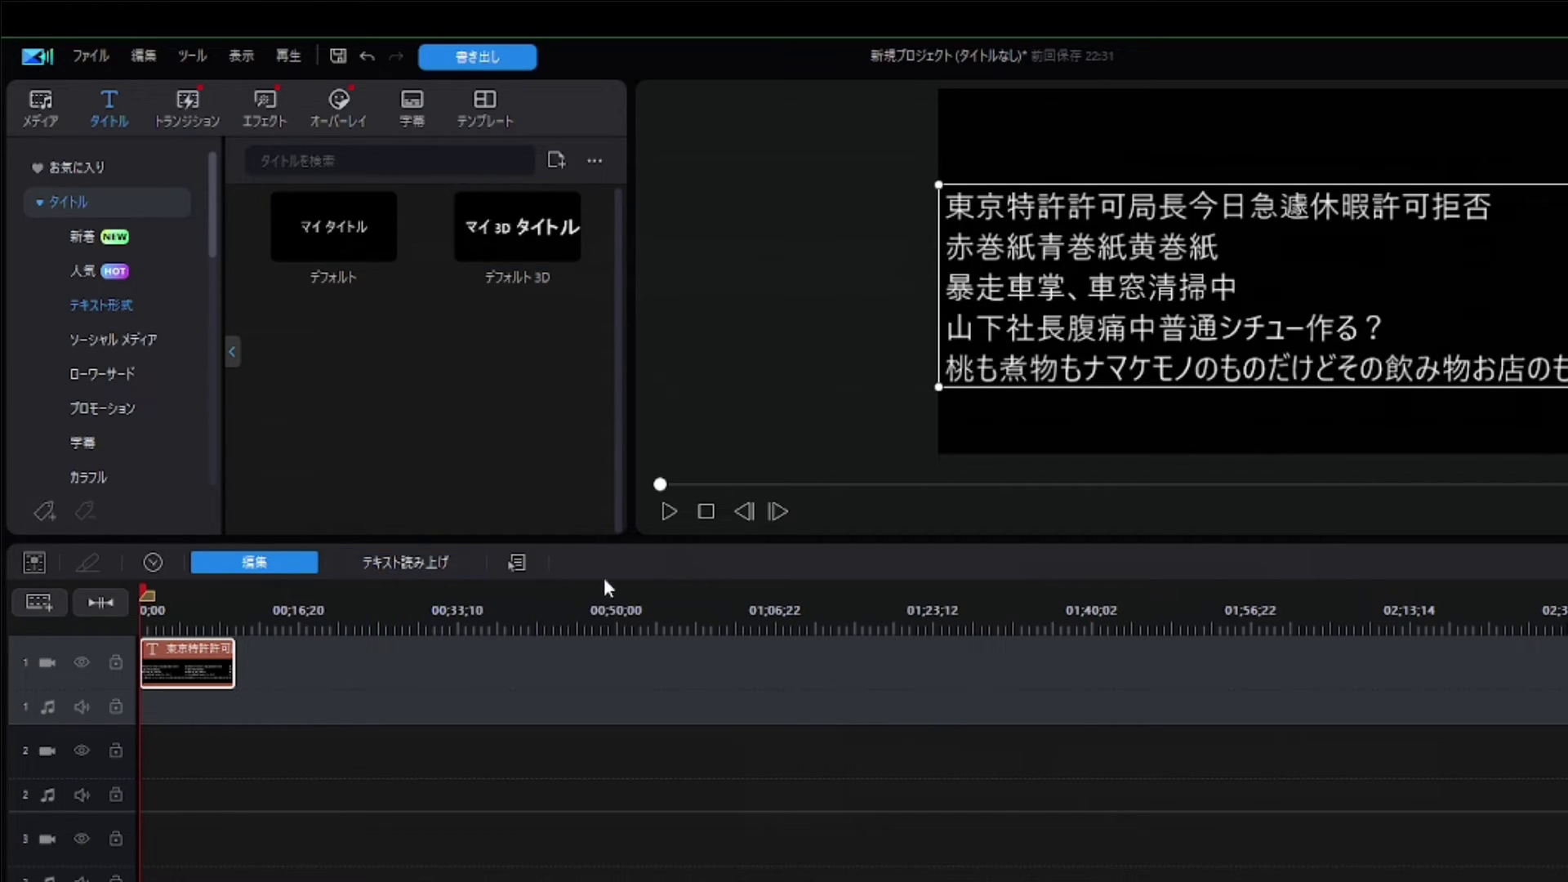
Generate Japanese narration for the tongue-twister title with the ななみ デフォルト voice at maximum speed, adding it to the timeline.
{"action": "left_click", "coordinate": [395, 562]}
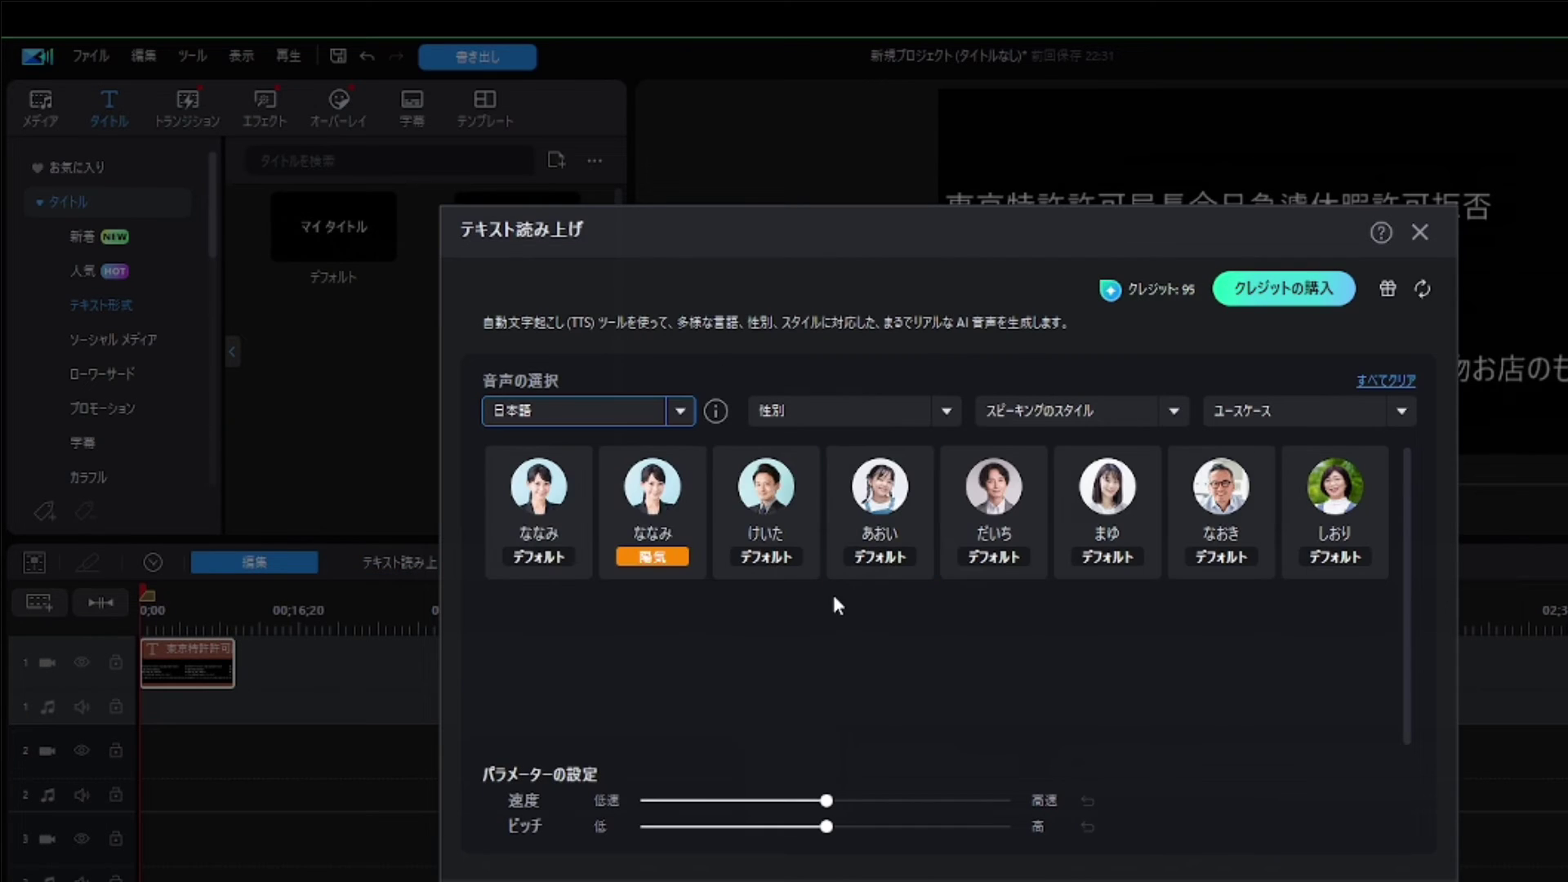
{"action": "left_click", "coordinate": [538, 510]}
{"action": "left_click_drag", "start_coordinate": [826, 800], "coordinate": [1008, 800]}
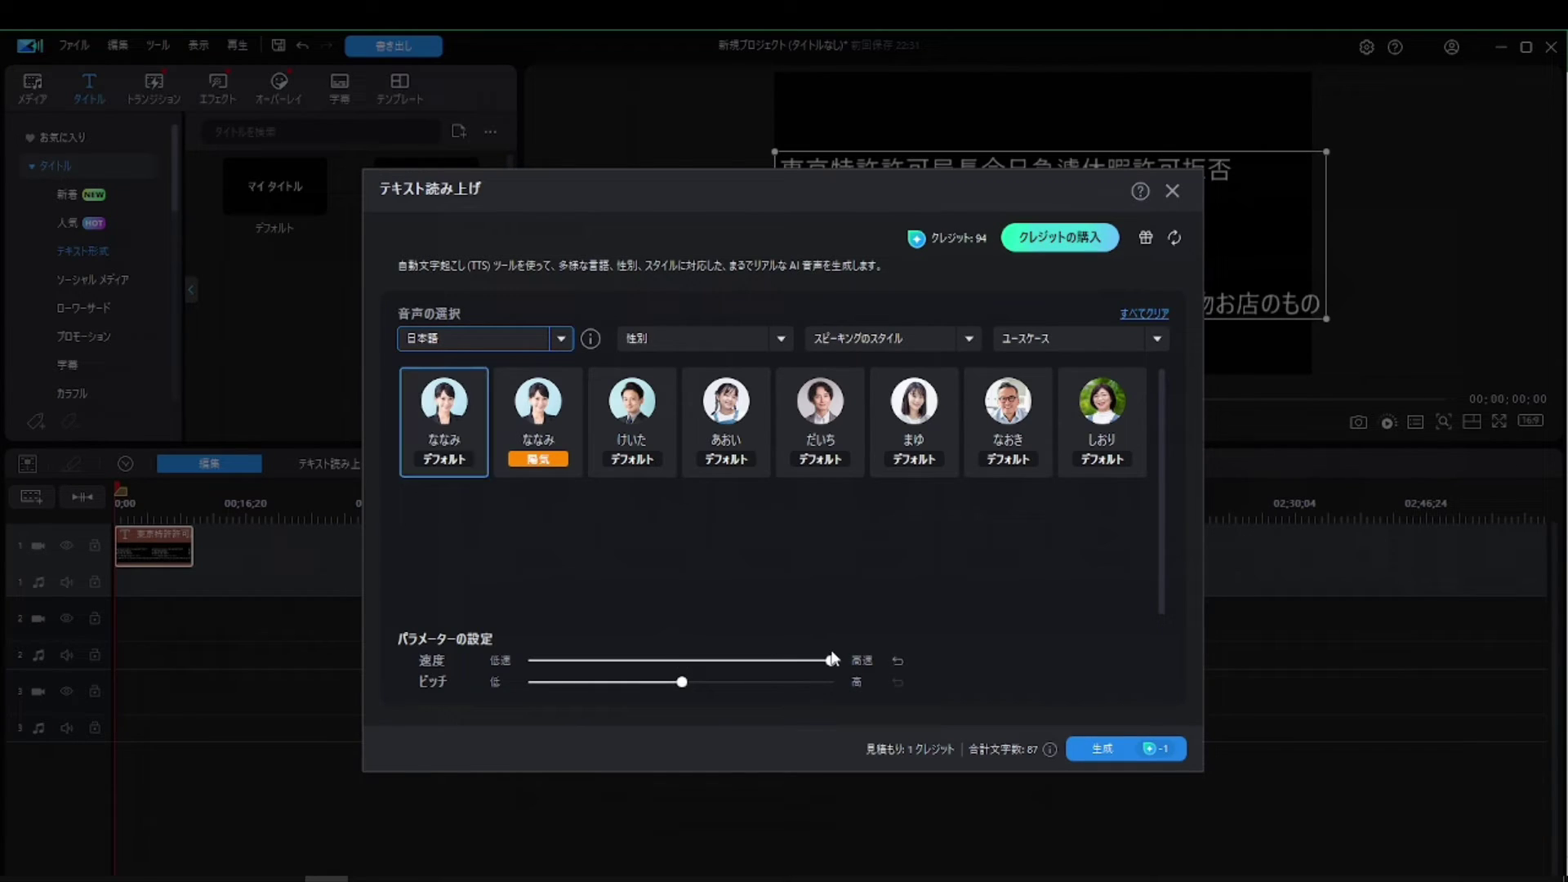
{"action": "left_click", "coordinate": [447, 420]}
{"action": "left_click", "coordinate": [1111, 753]}
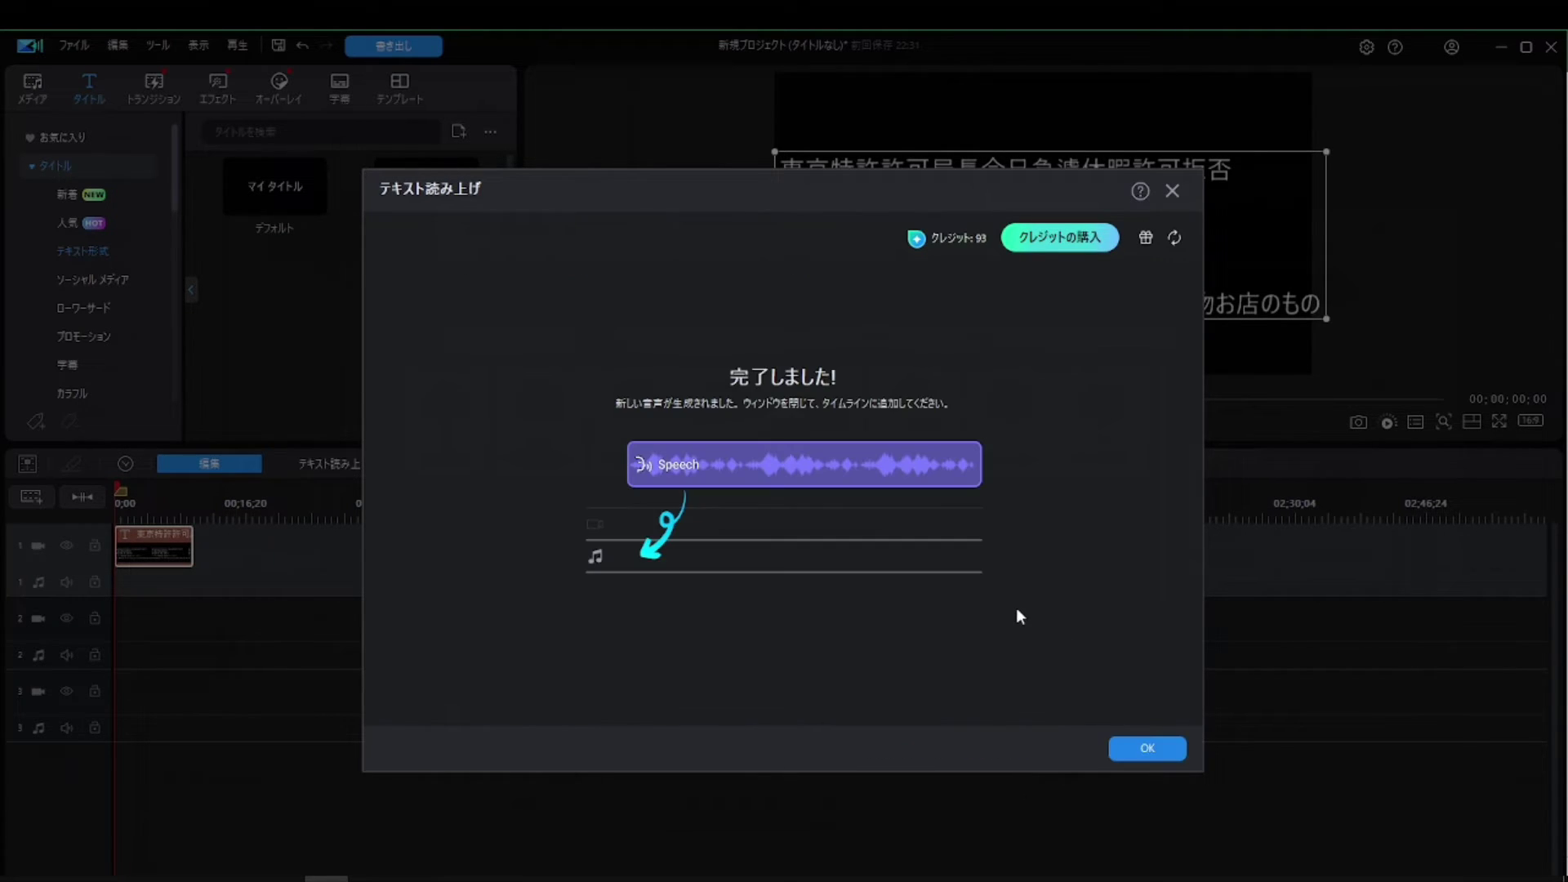
{"action": "left_click", "coordinate": [1125, 748]}
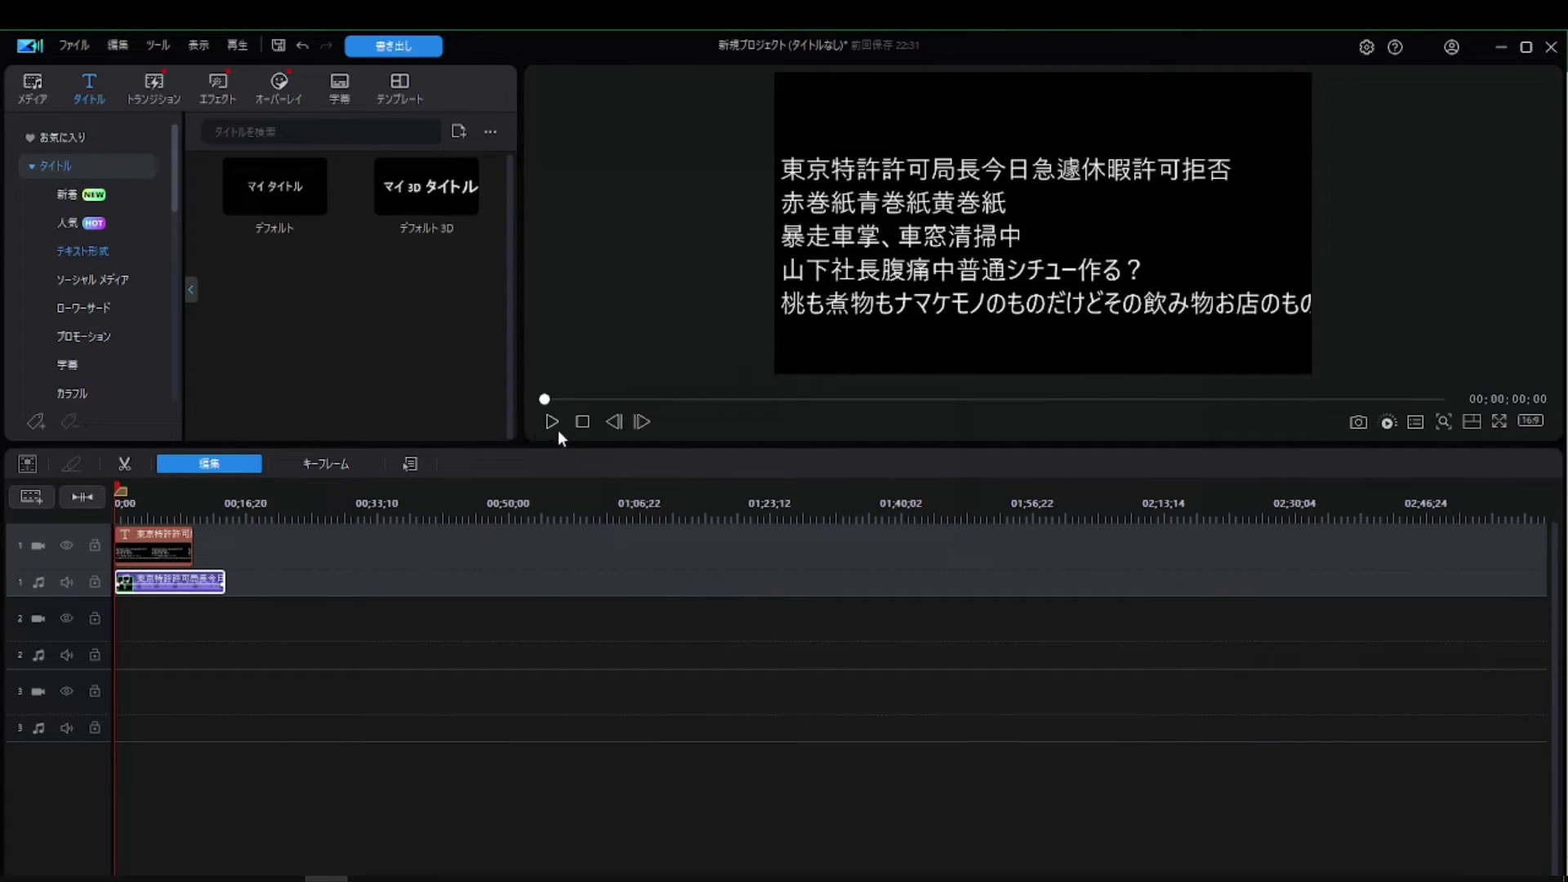
Undock the preview window and play the tongue-twister title with its narration.
{"action": "right_click", "coordinate": [1194, 313]}
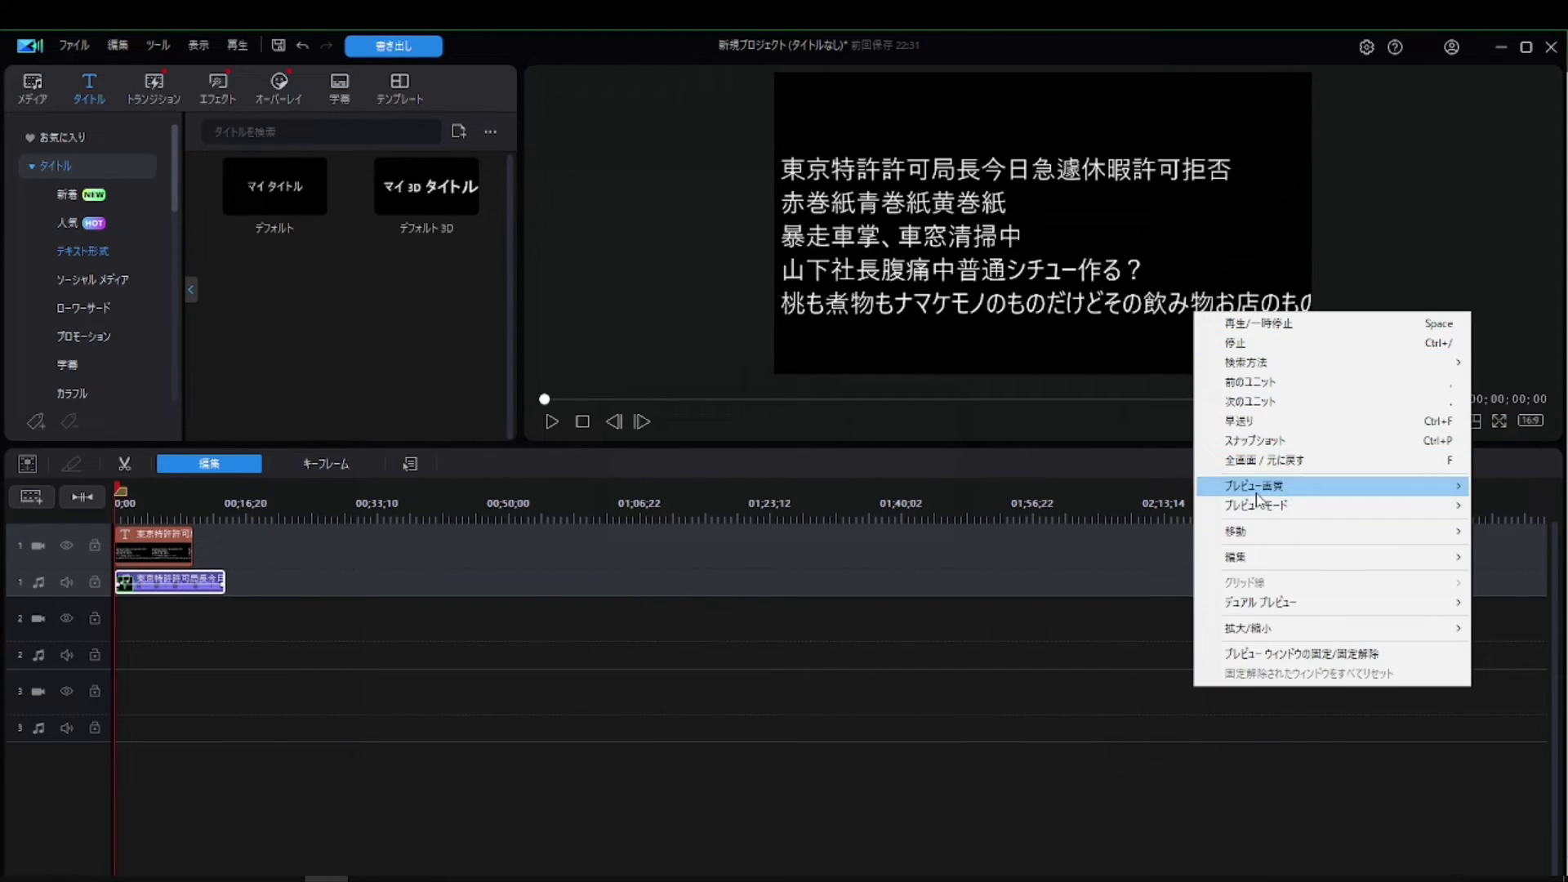
{"action": "left_click", "coordinate": [1280, 656]}
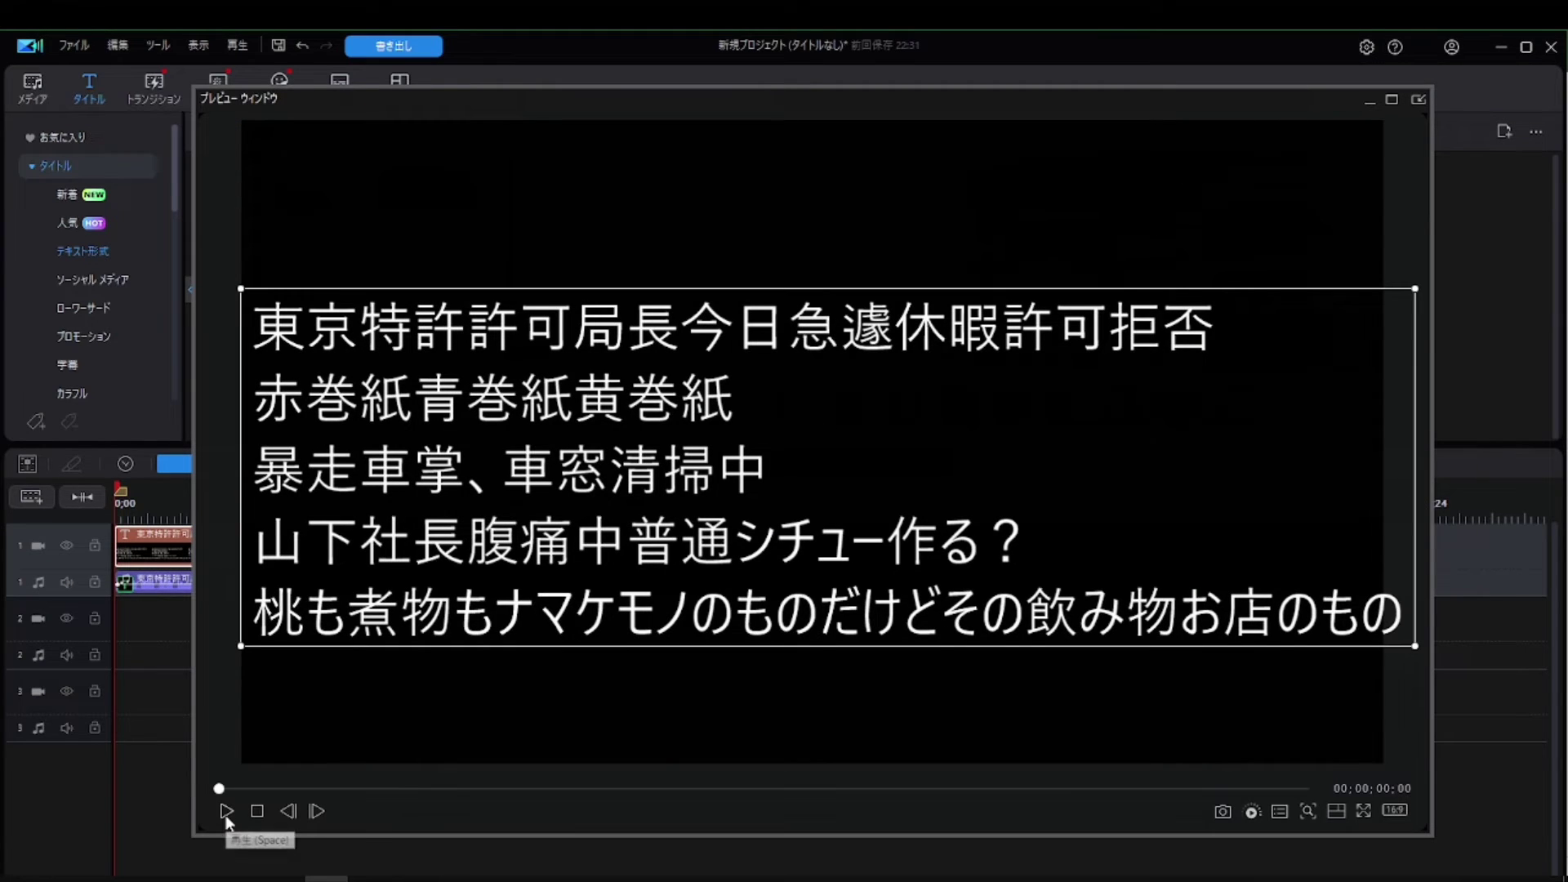
{"action": "left_click", "coordinate": [226, 810]}
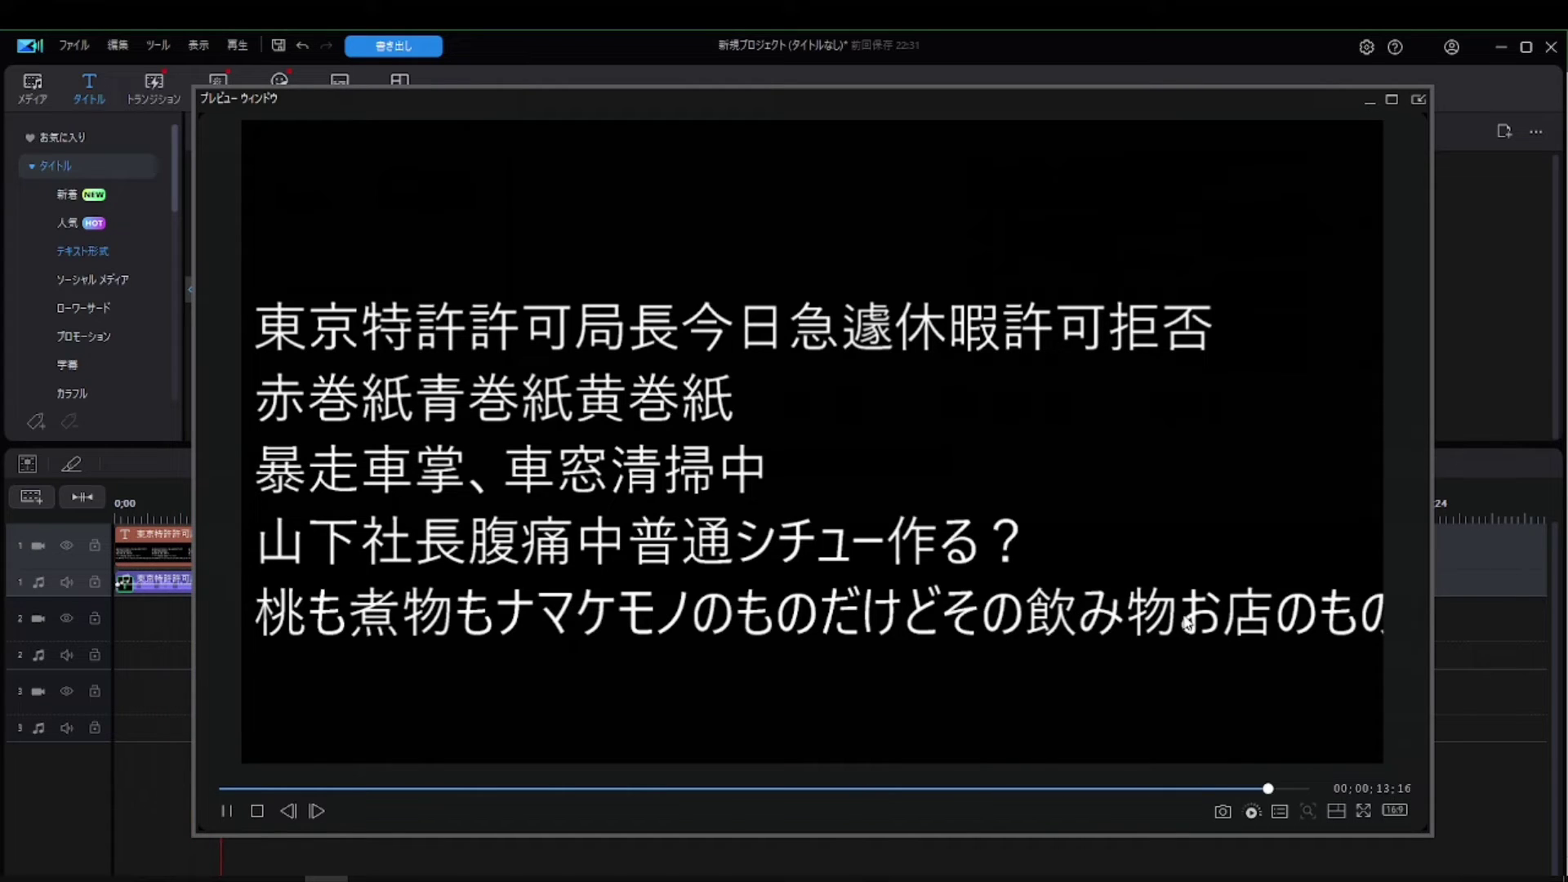
Dock the preview window, and generate Japanese narration for the symbols-and-numbers title with the ななみ 陽気 voice at default speed and pitch.
{"action": "left_click", "coordinate": [1419, 98]}
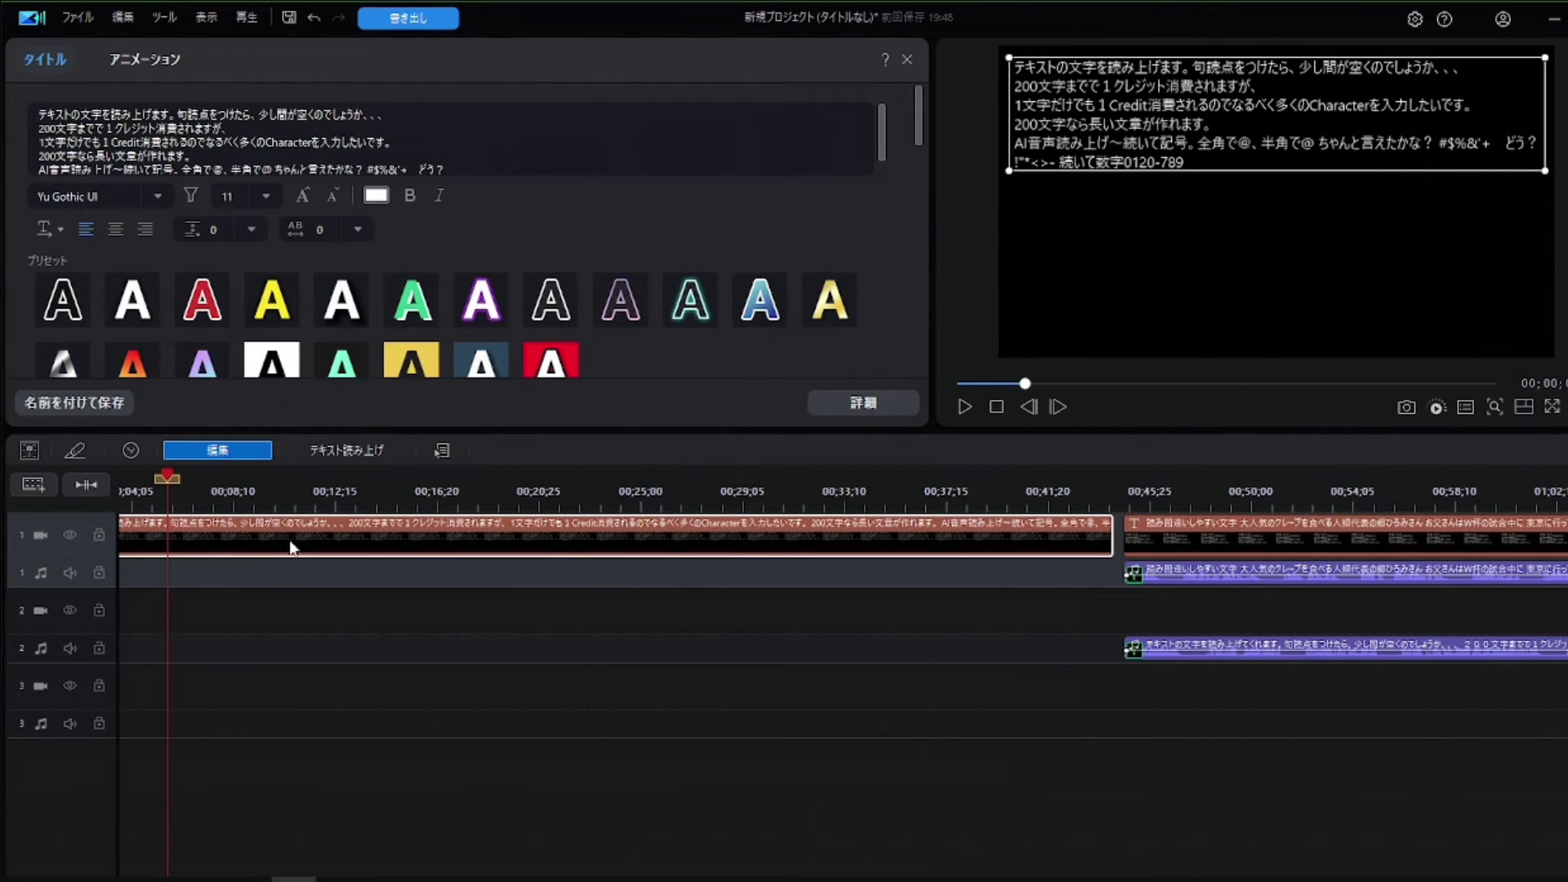
{"action": "left_click", "coordinate": [335, 451]}
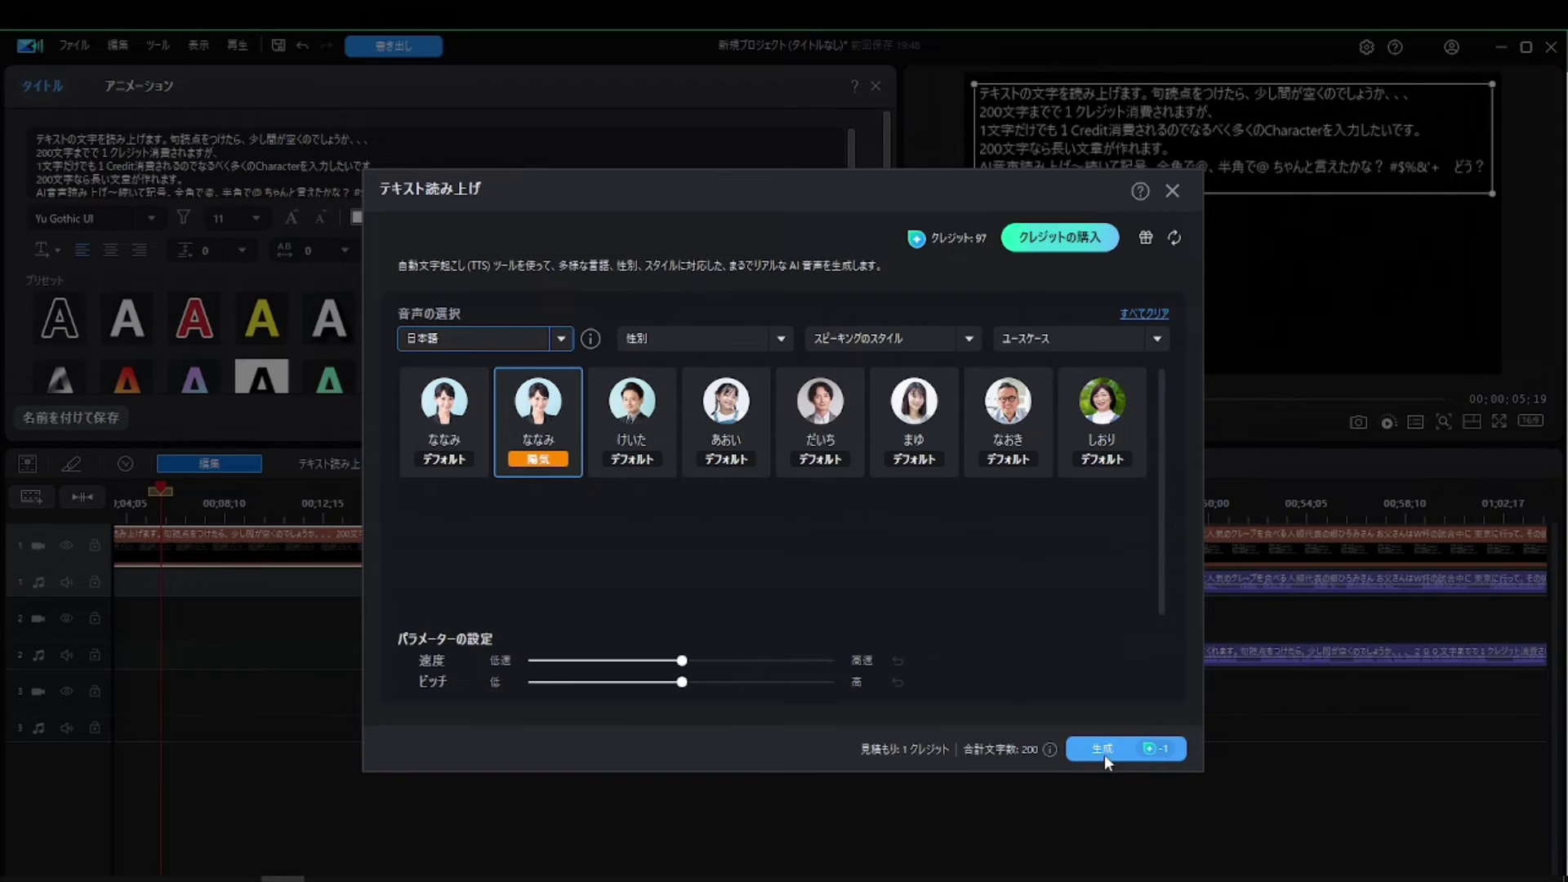
{"action": "left_click", "coordinate": [1104, 751]}
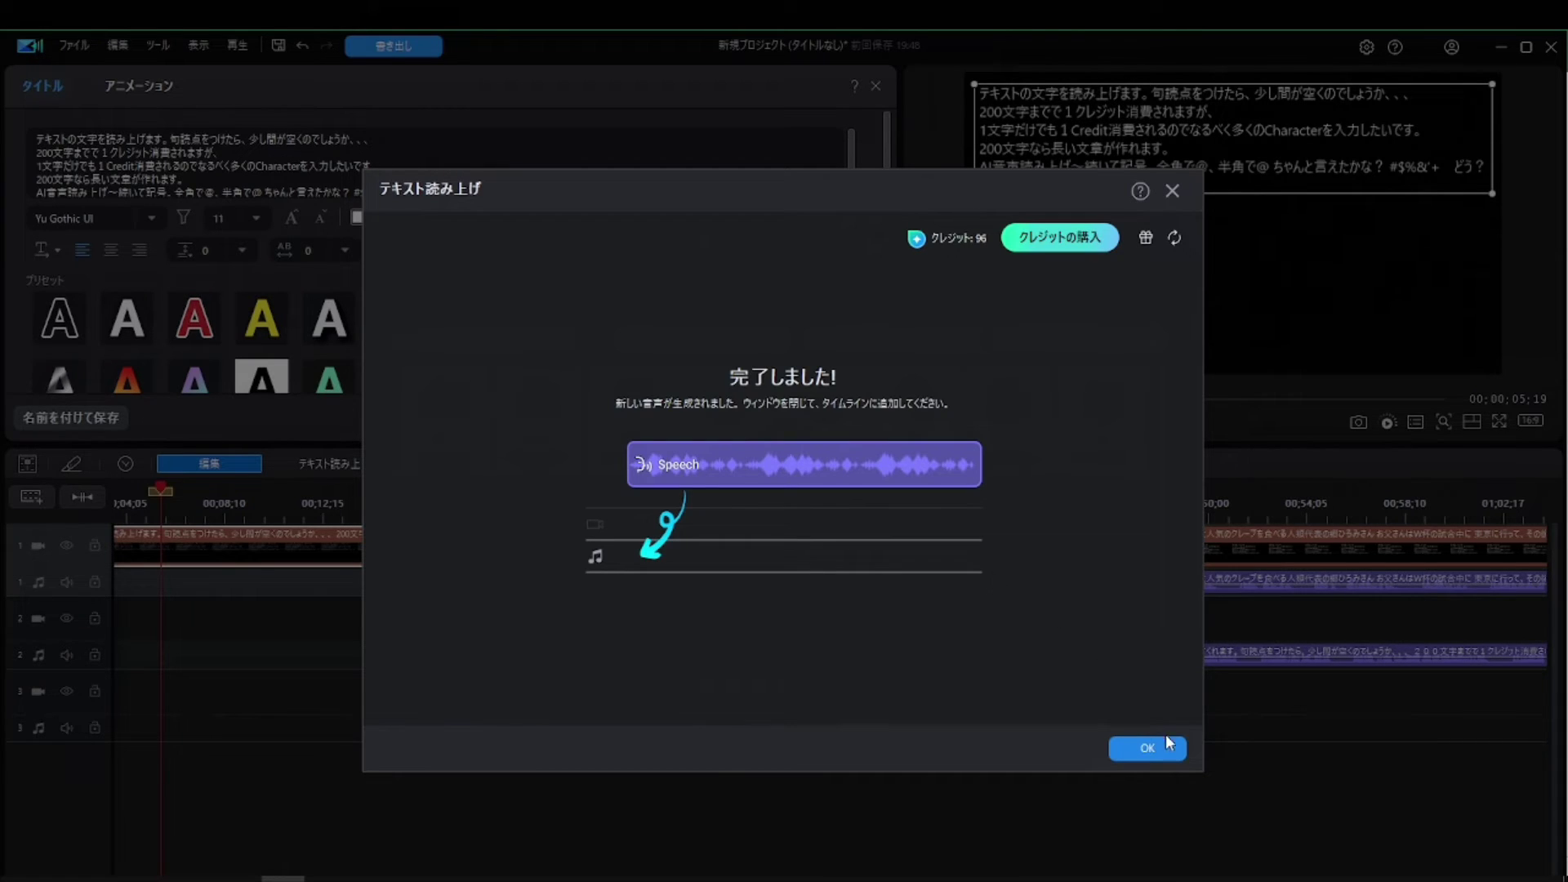
{"action": "left_click", "coordinate": [1166, 745]}
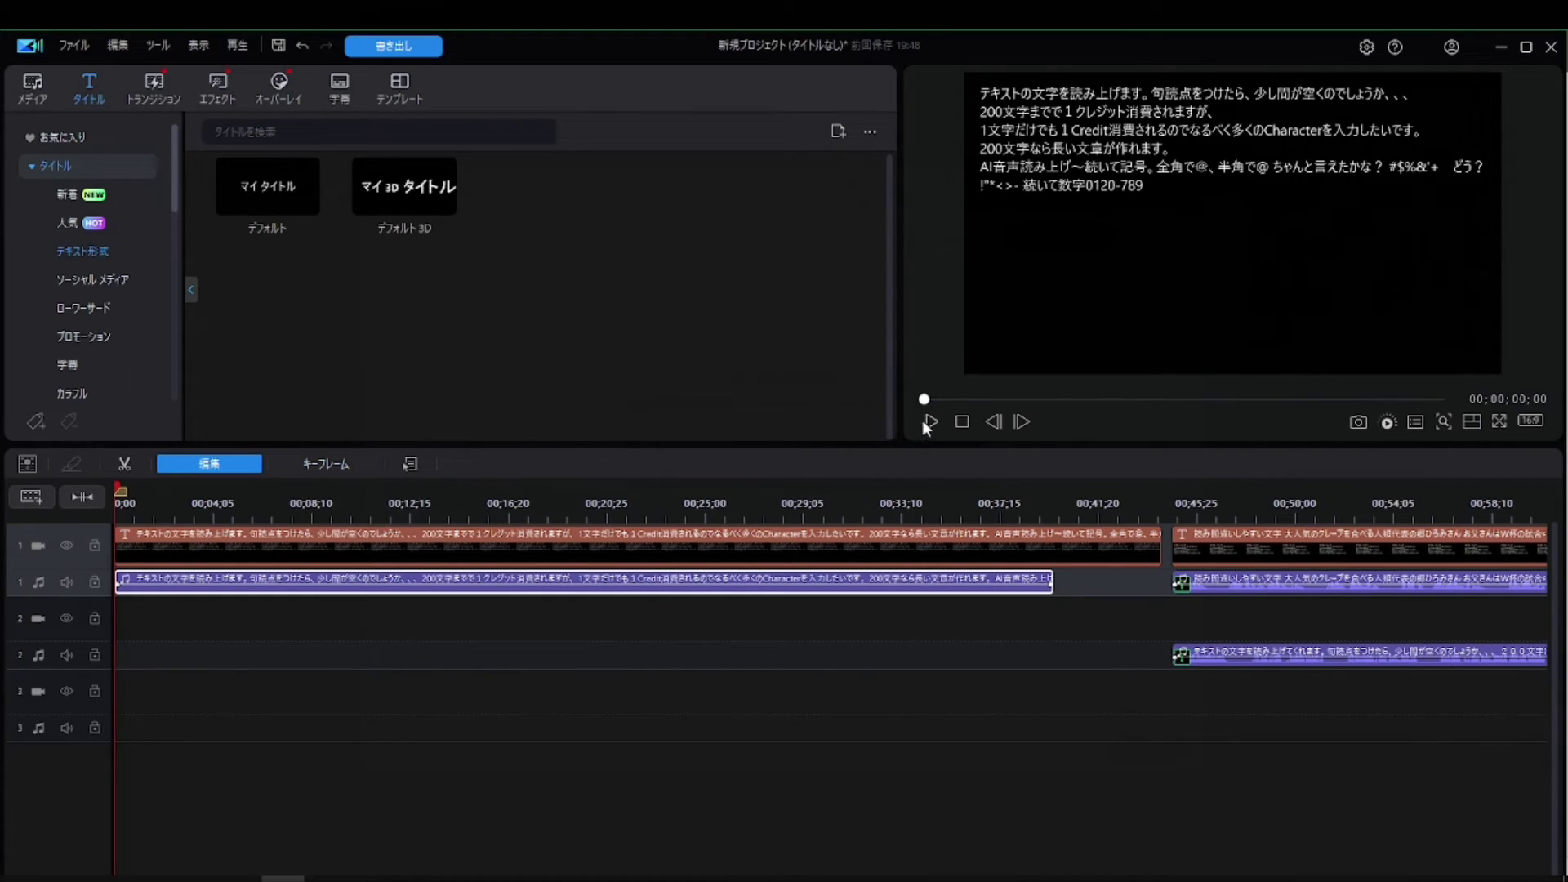
Play the symbols-and-numbers title with its narration, pausing and resuming to check how the symbols and digits are read.
{"action": "left_click", "coordinate": [926, 421]}
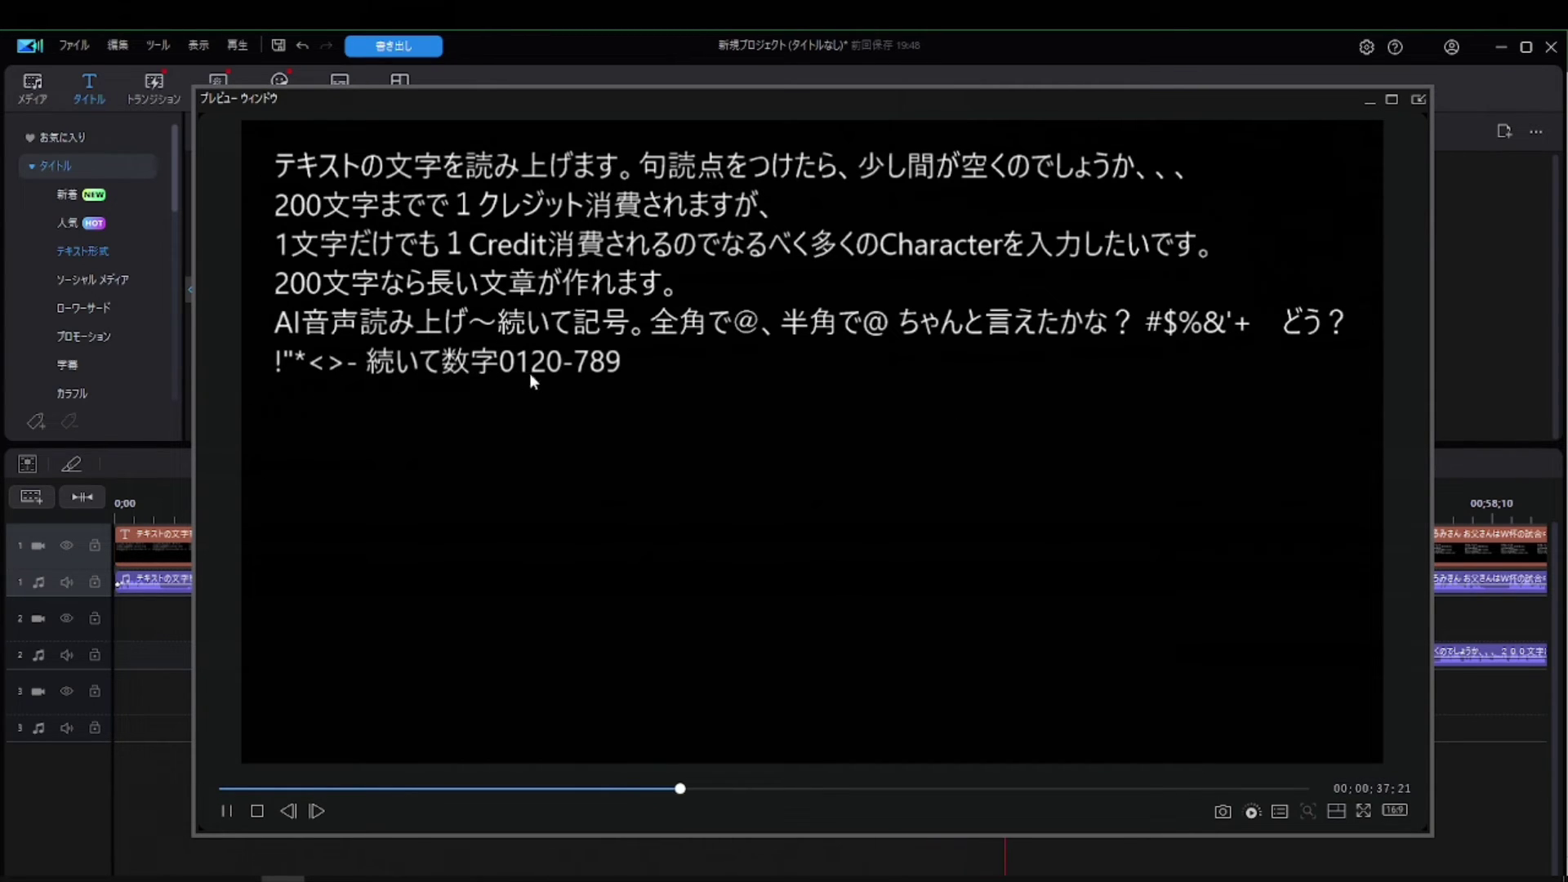
{"action": "key", "text": "space"}
{"action": "left_click", "coordinate": [228, 808]}
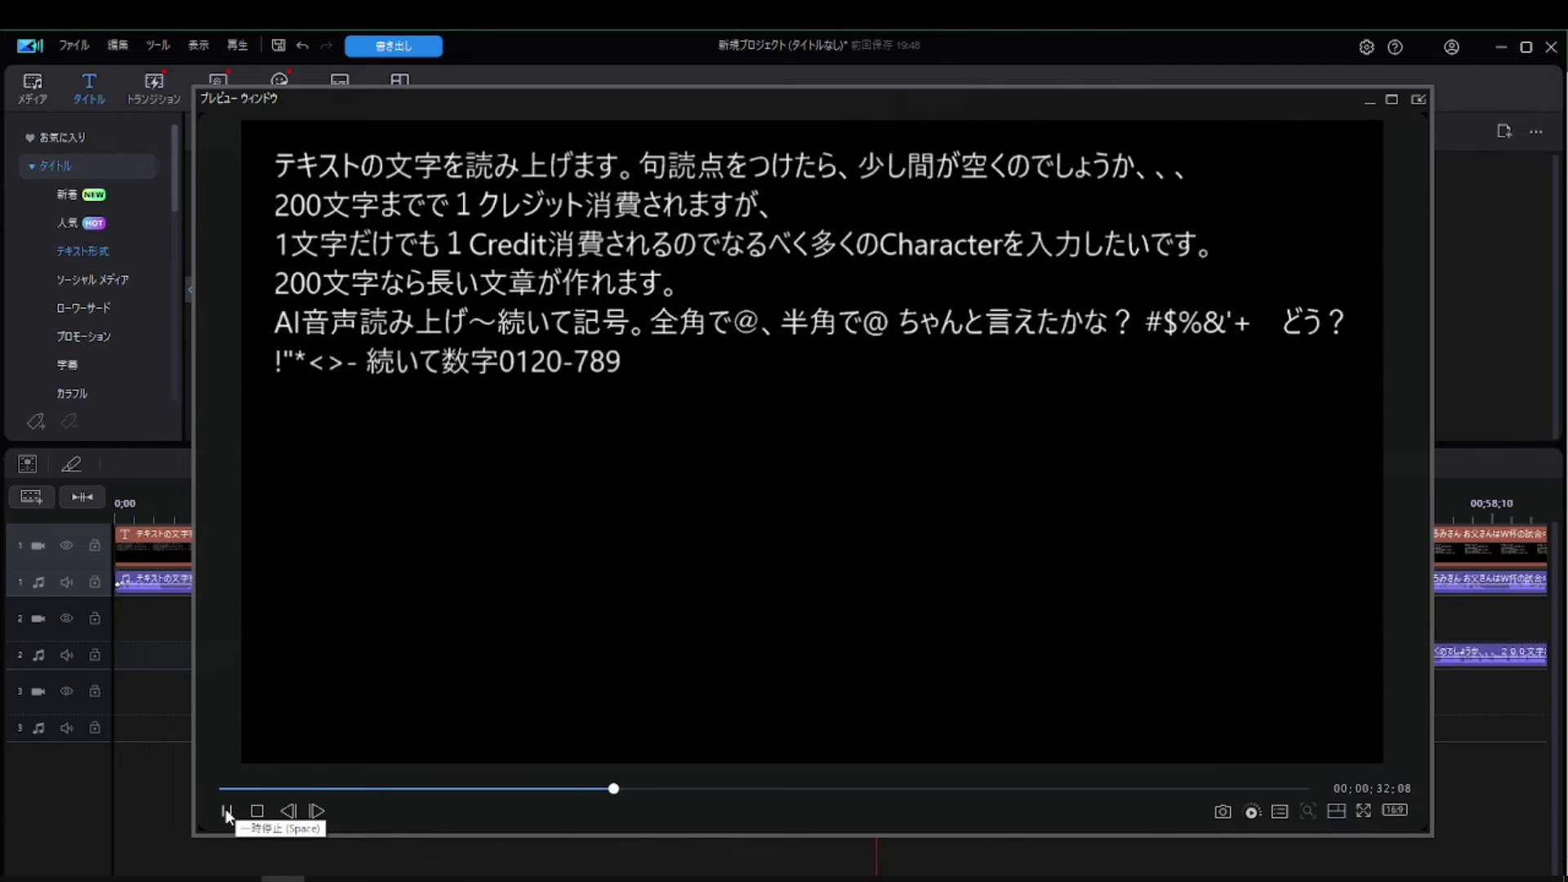
{"action": "left_click", "coordinate": [227, 811]}
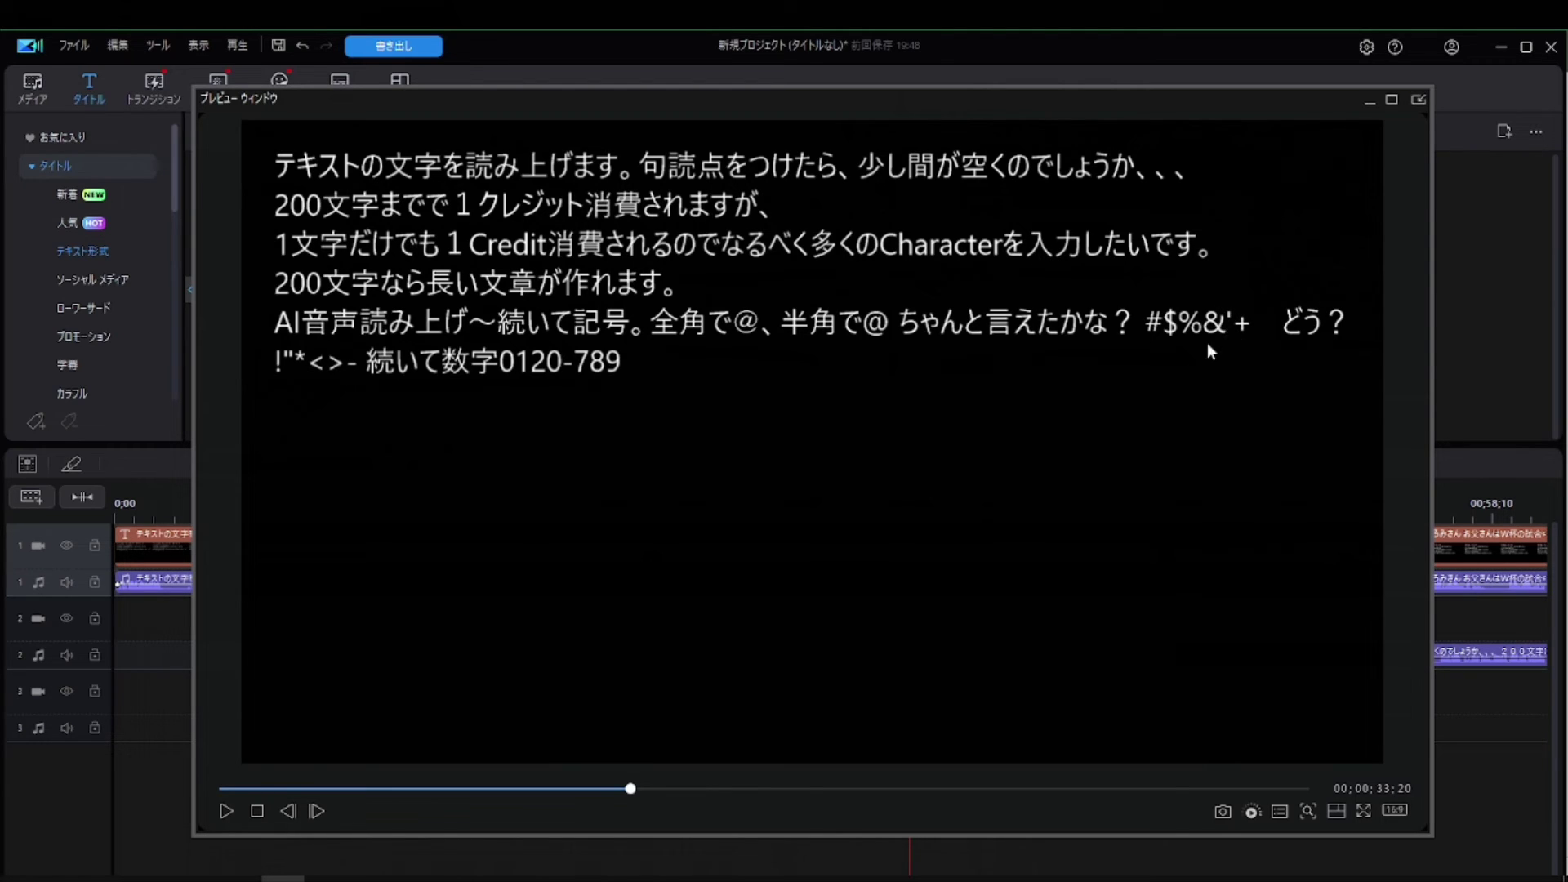
{"action": "left_click", "coordinate": [227, 811]}
{"action": "left_click", "coordinate": [226, 808]}
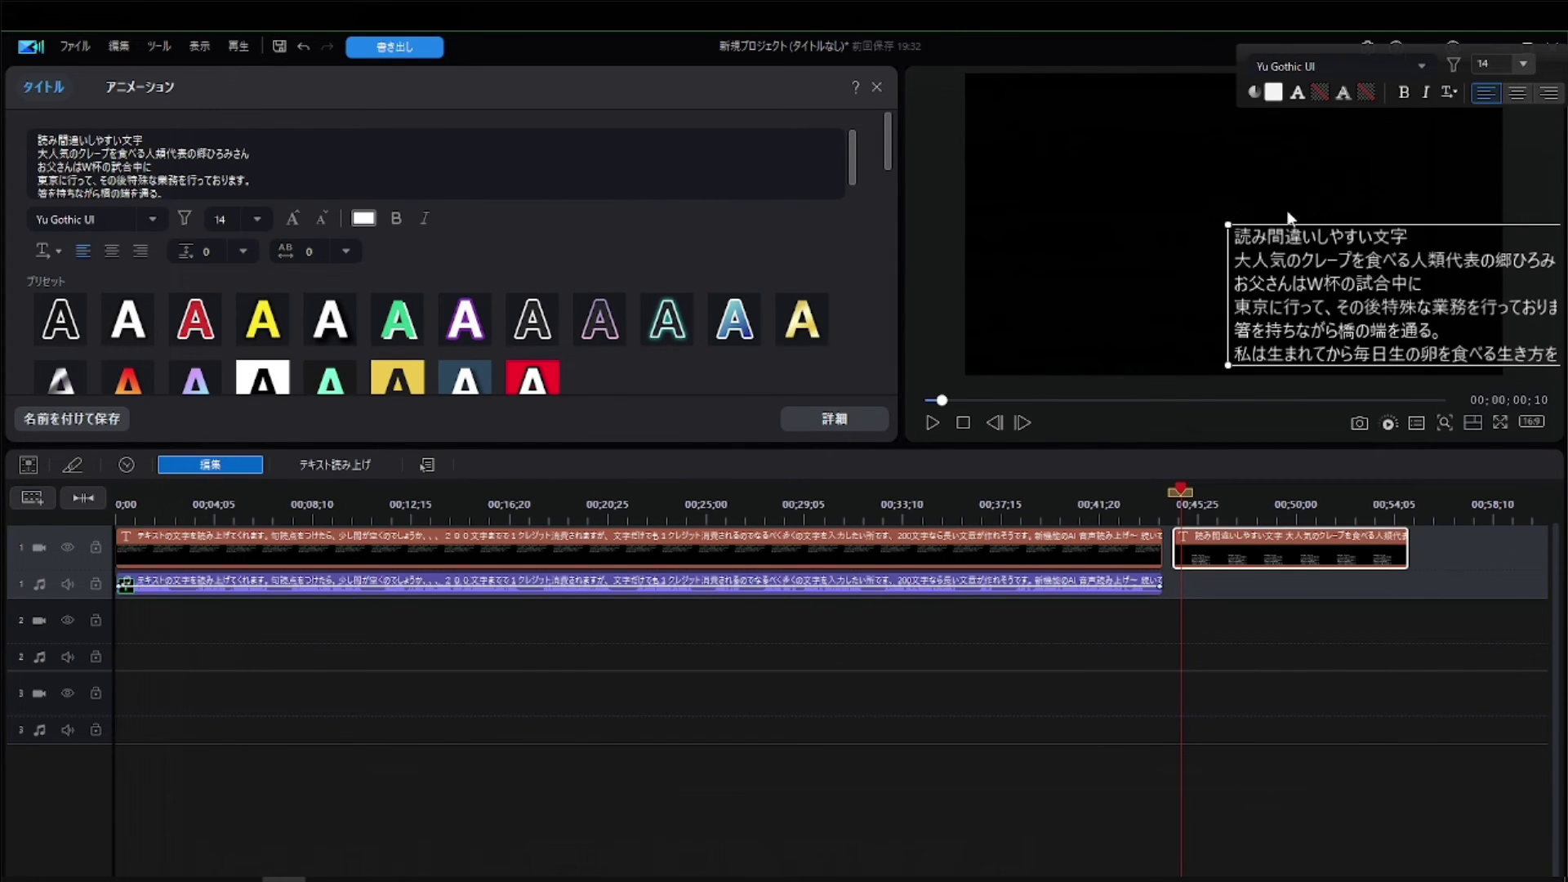
Move the 読み間違いしやすい文字 title text to the upper-left area of the video frame.
{"action": "left_click_drag", "start_coordinate": [1289, 217], "coordinate": [1042, 83]}
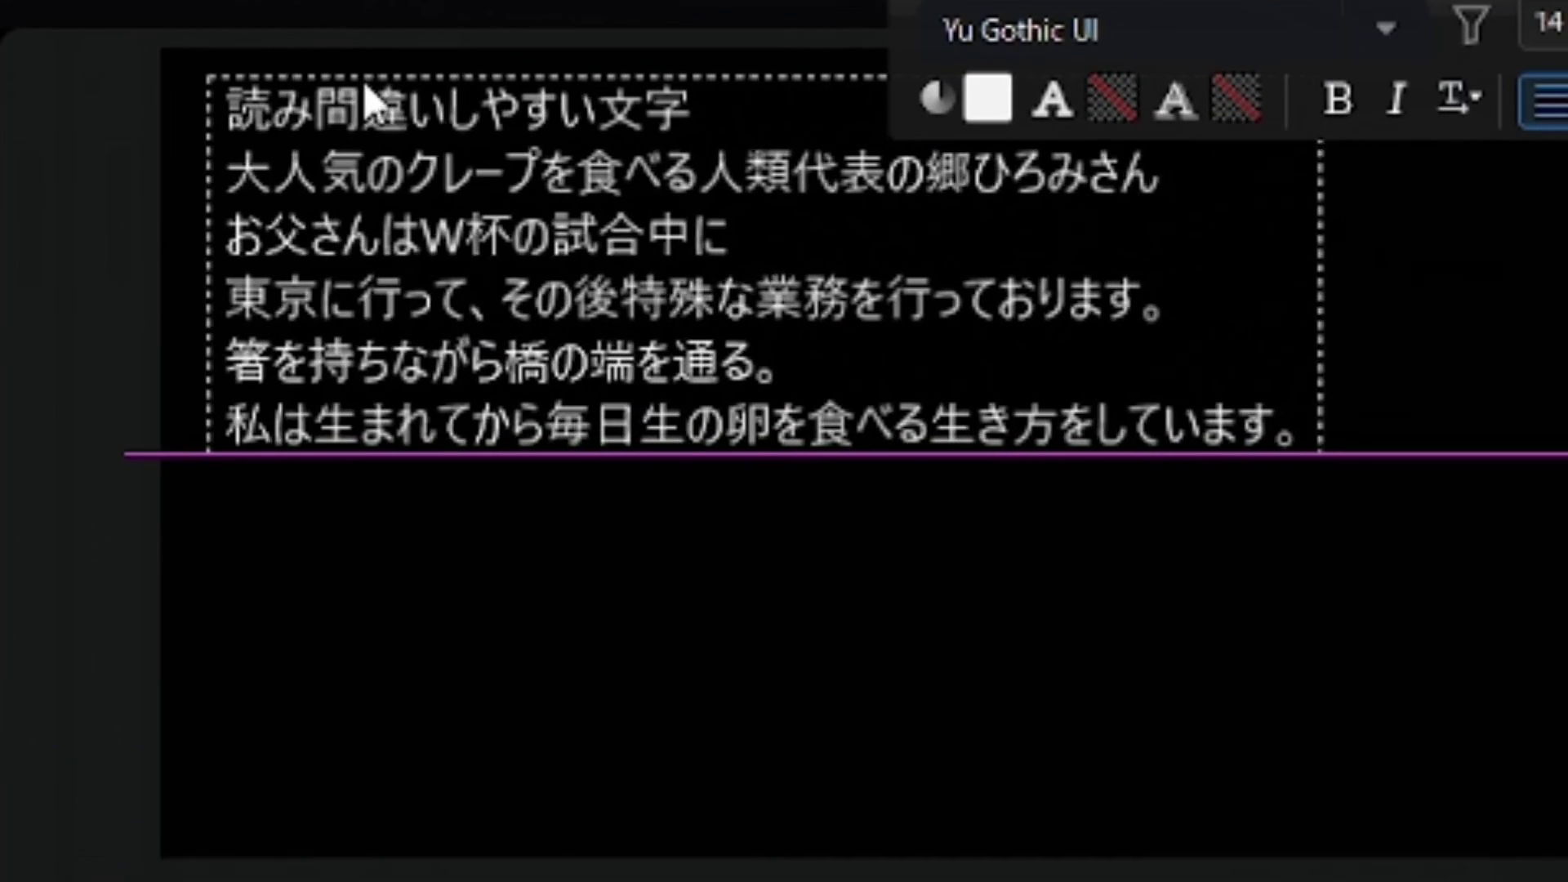
{"action": "left_click_drag", "start_coordinate": [364, 81], "coordinate": [356, 106]}
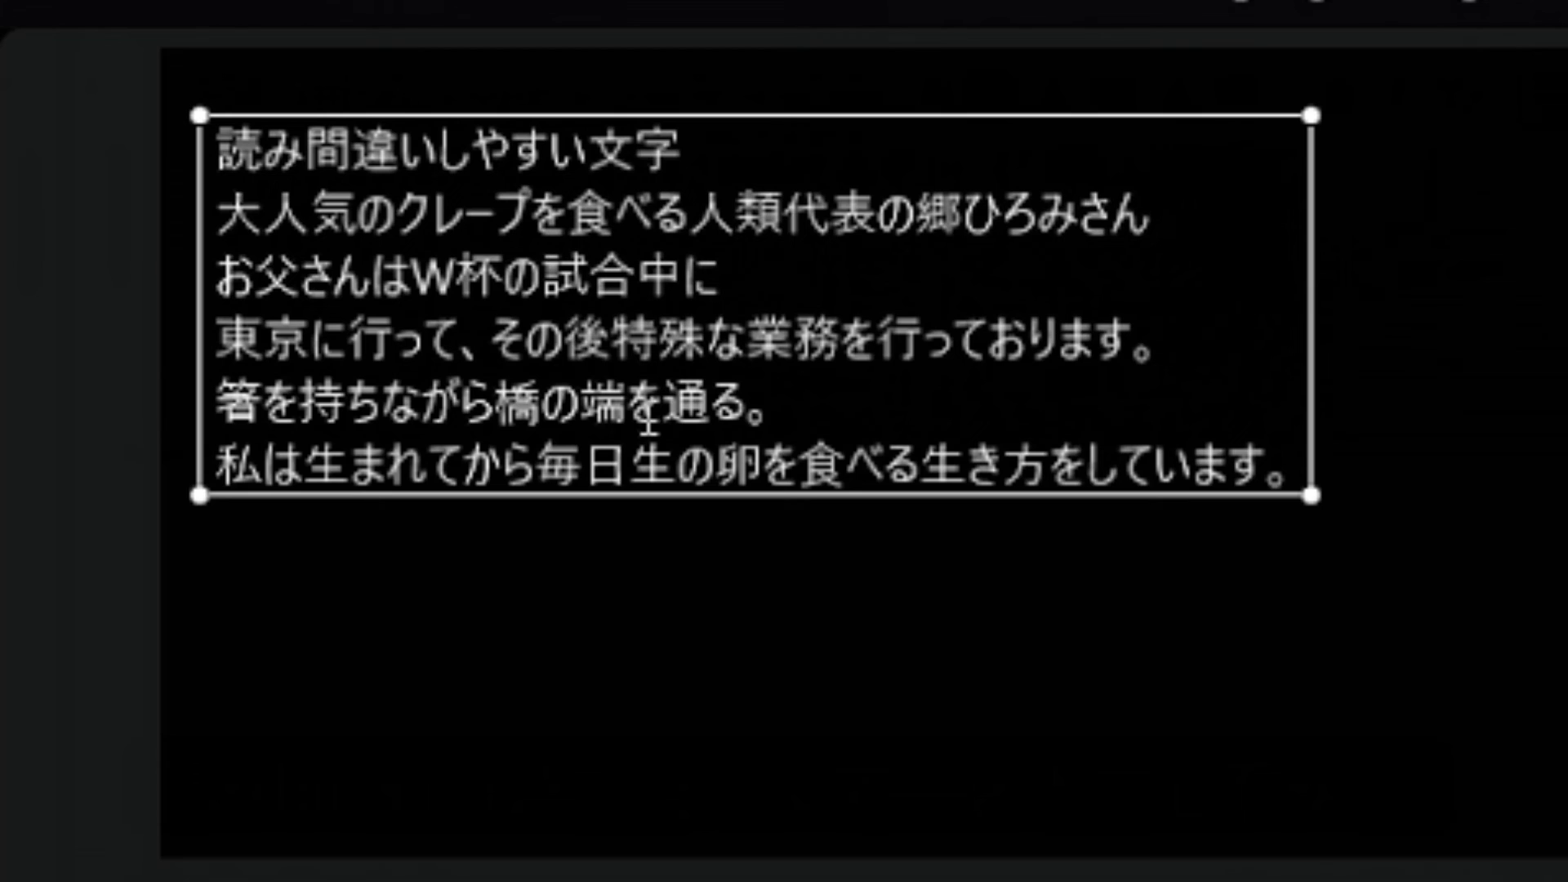
{"action": "left_click", "coordinate": [812, 406]}
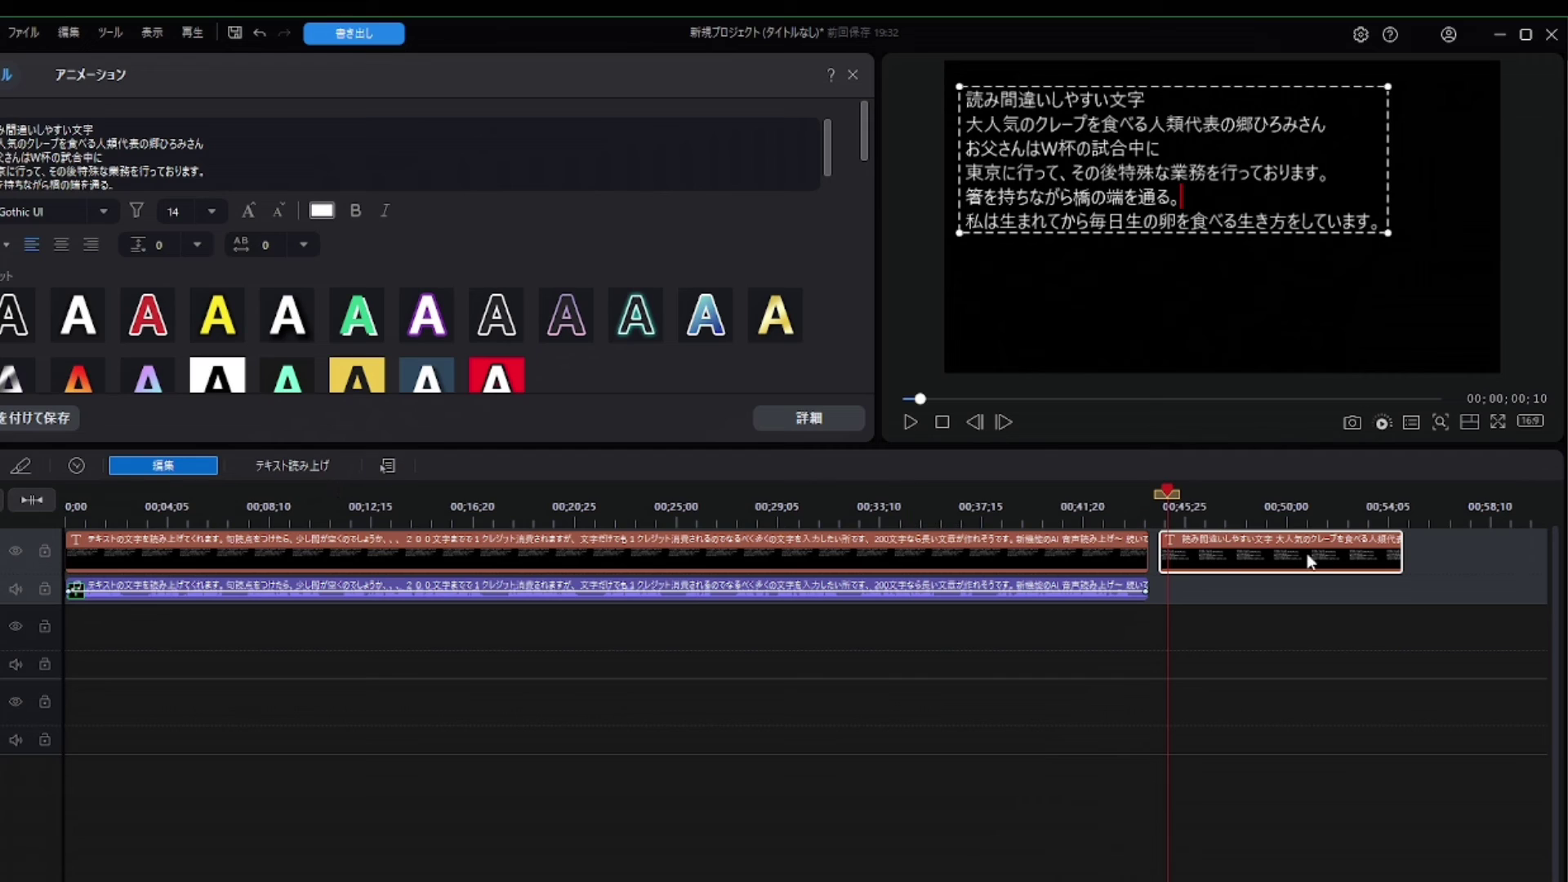
Generate Japanese narration for the 読み間違いしやすい文字 title with the けいた デフォルト voice at slightly raised pitch, add it to the timeline, and select the title clip.
{"action": "left_click", "coordinate": [291, 465]}
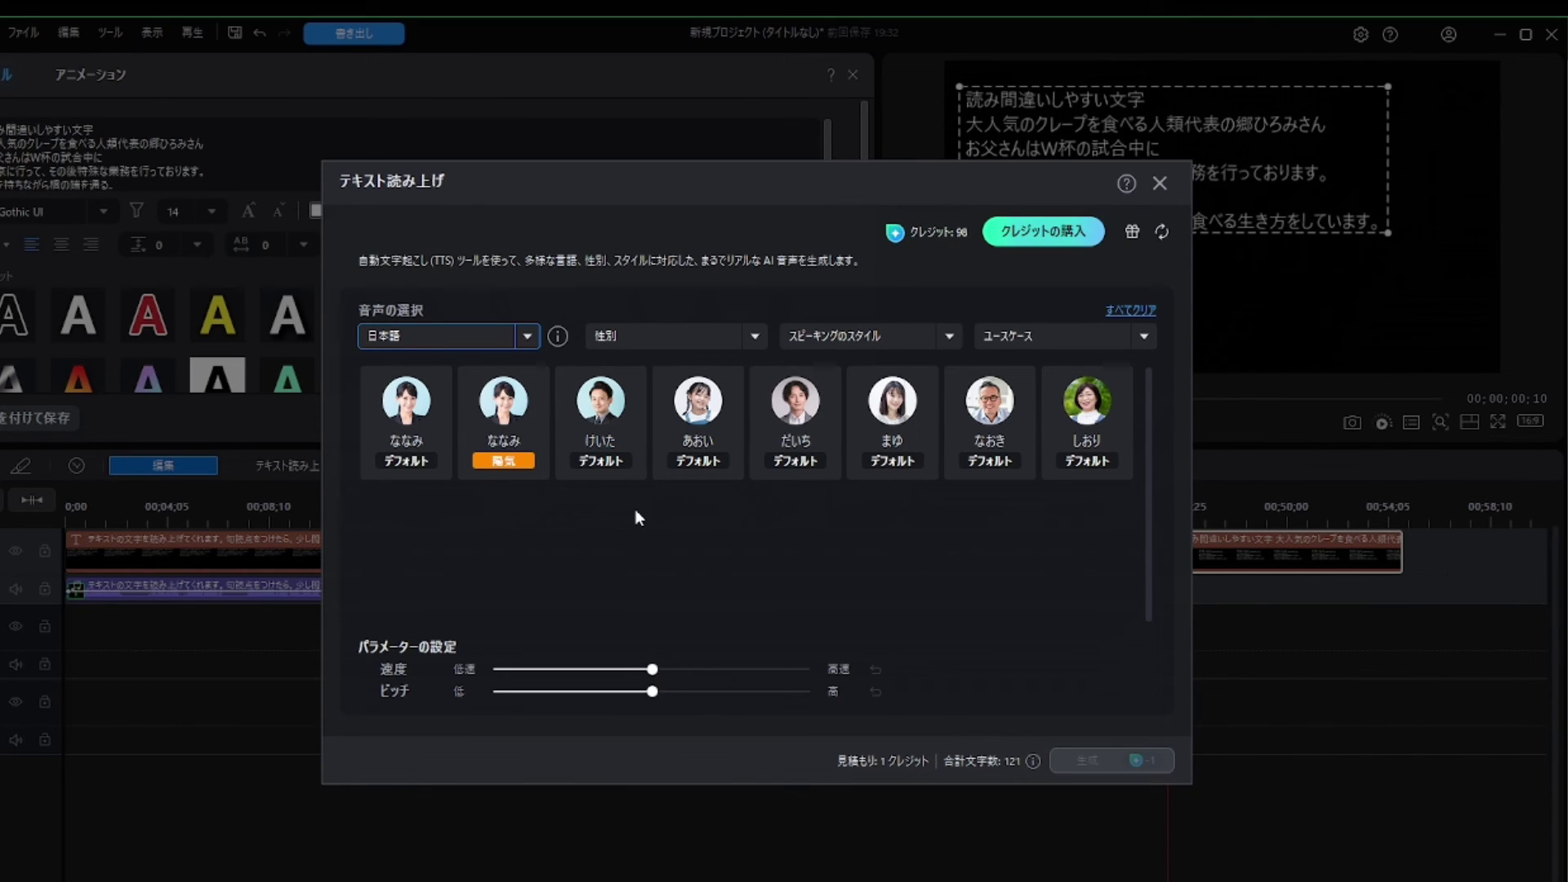
{"action": "left_click", "coordinate": [601, 413]}
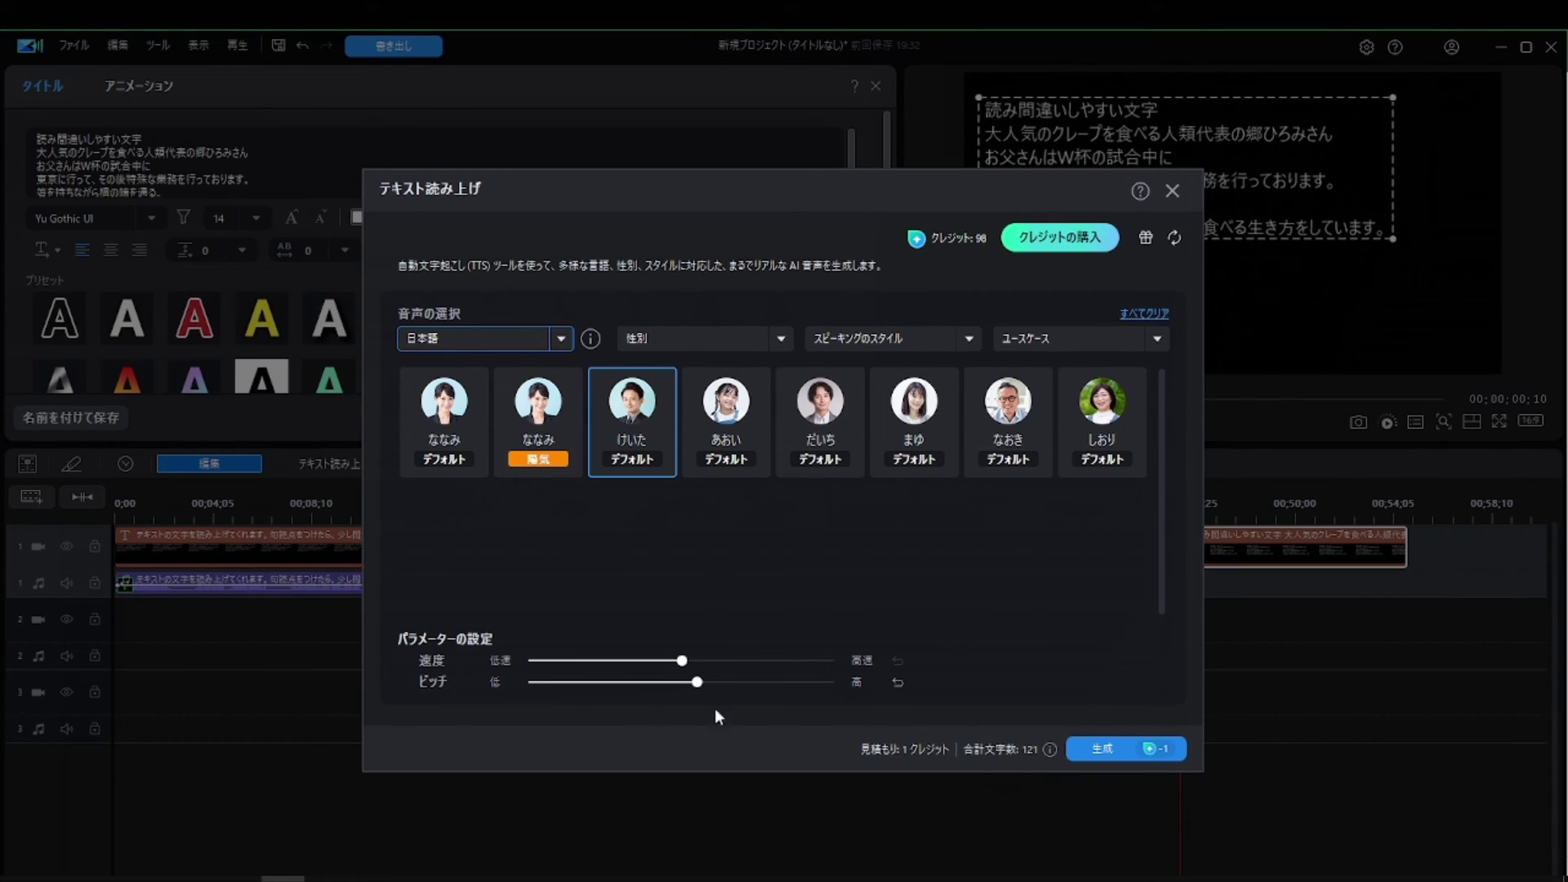
{"action": "left_click", "coordinate": [1112, 748]}
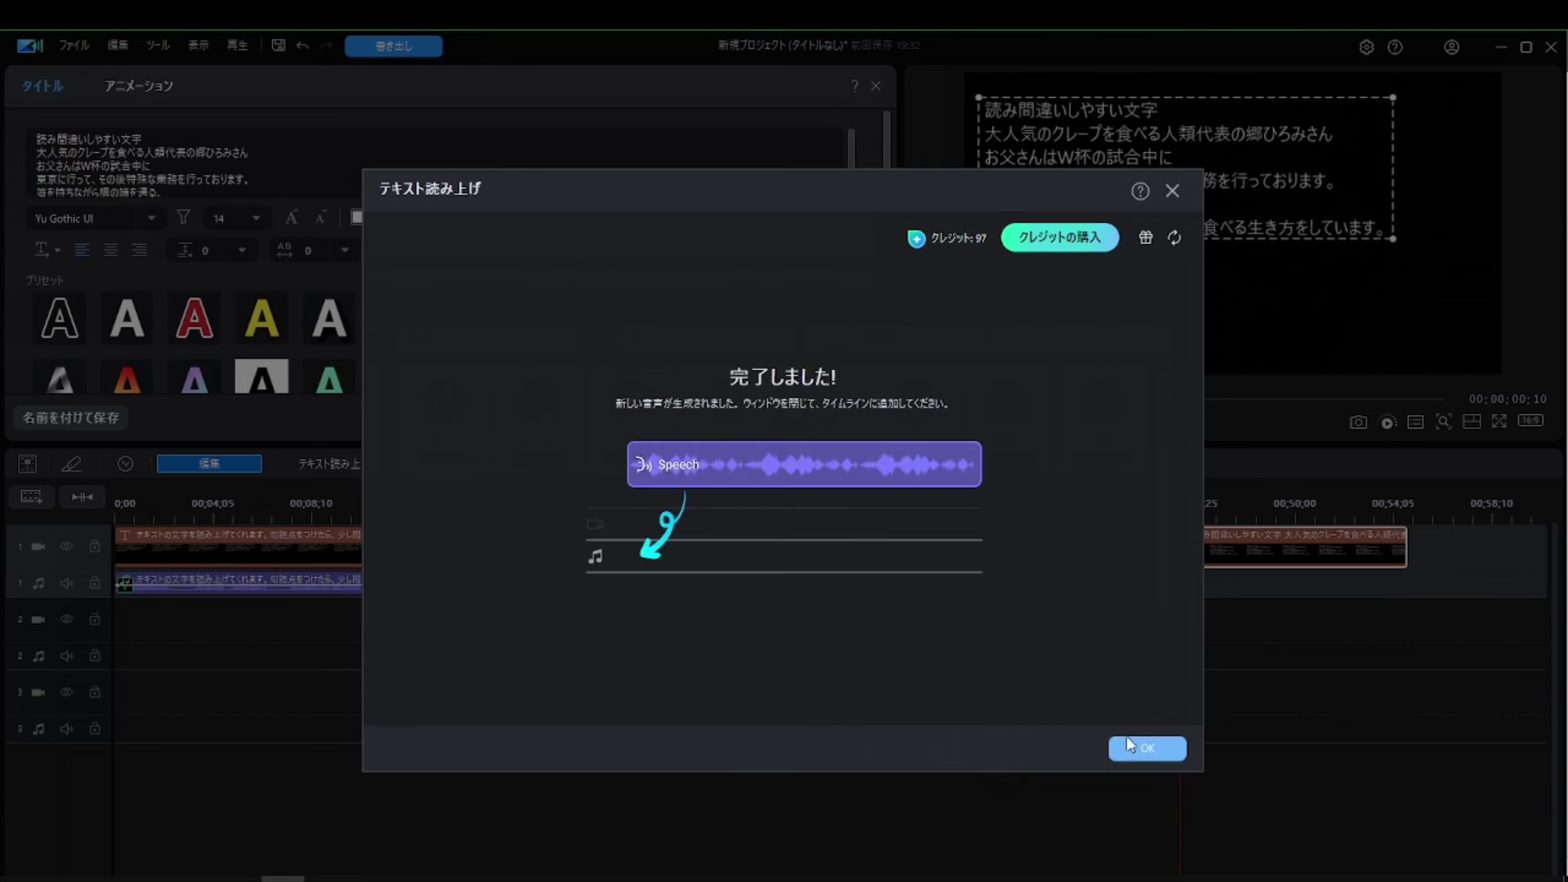
{"action": "left_click", "coordinate": [1133, 745]}
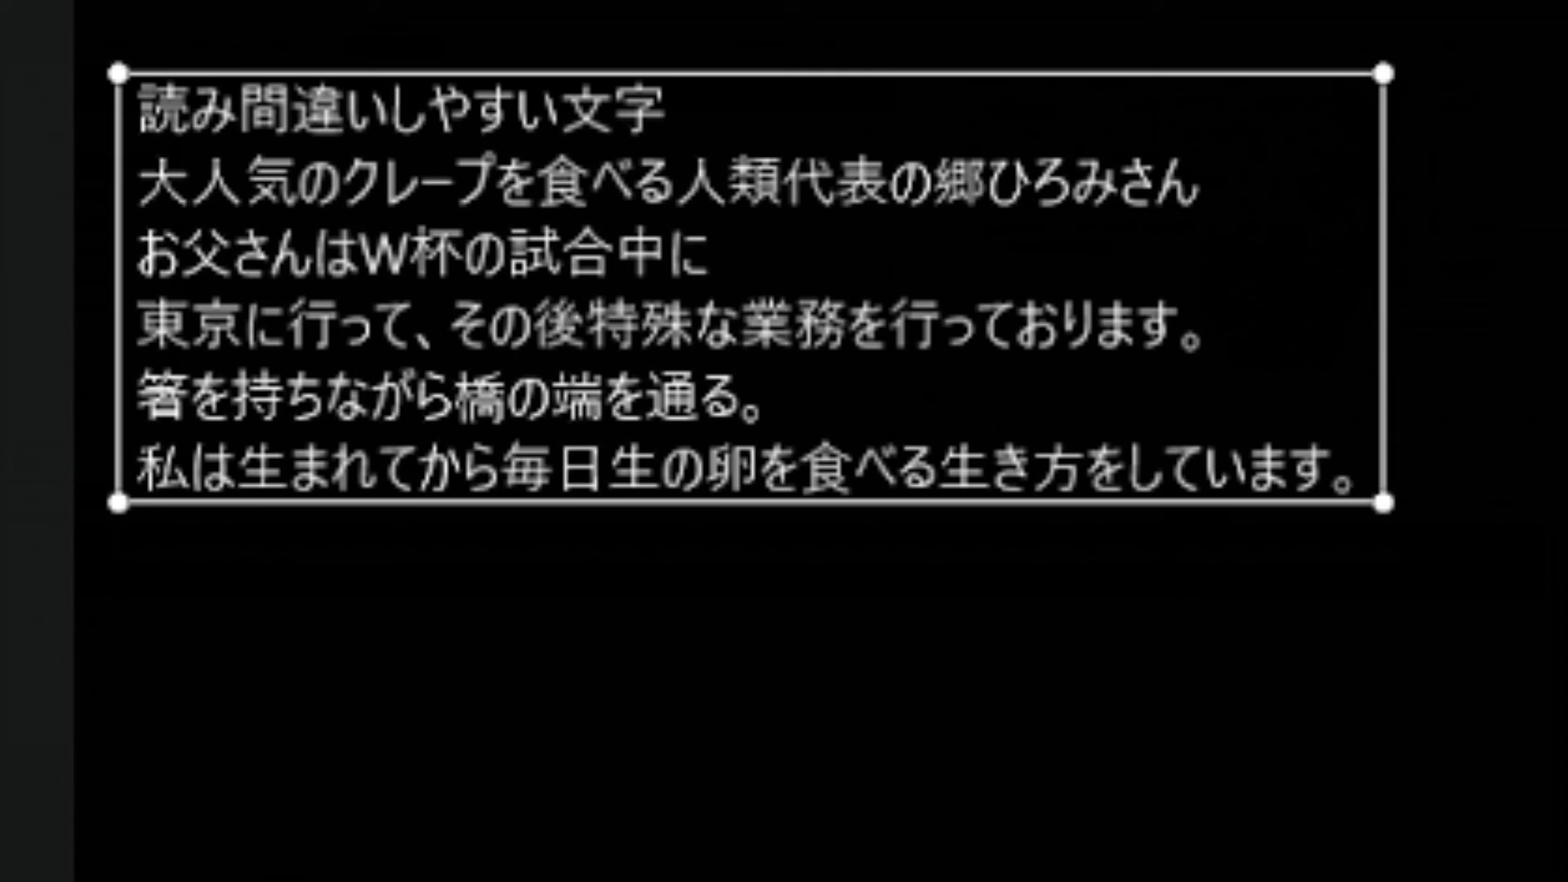
{"action": "key", "text": "Escape"}
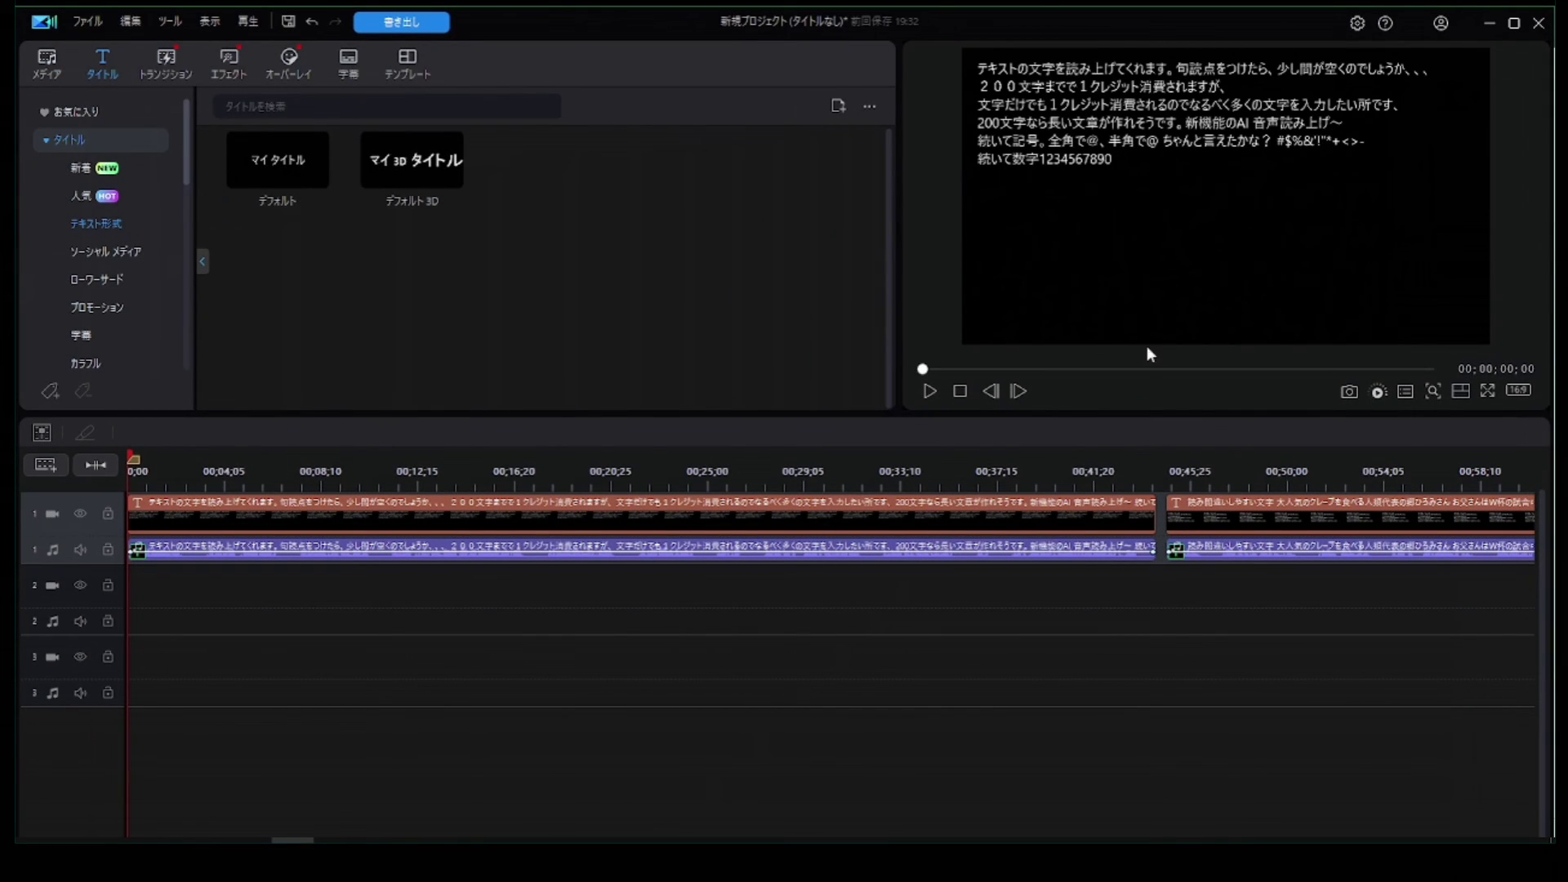
{"action": "left_click", "coordinate": [1226, 507]}
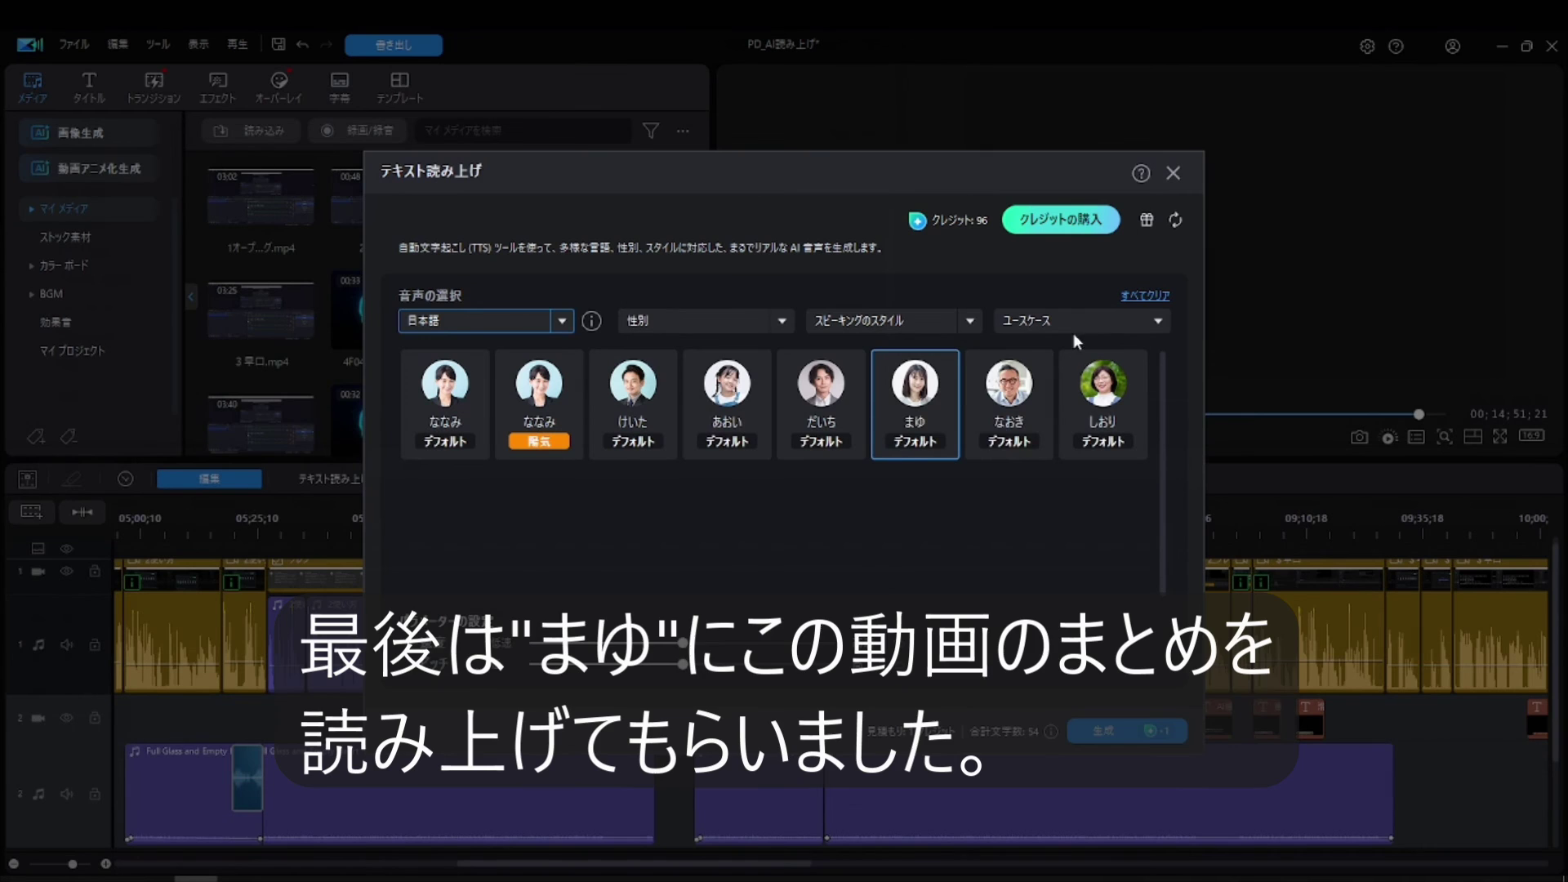
Play the sample of the まゆ デフォルト voice in the text-to-speech settings for the video's summary.
{"action": "mouse_move", "coordinate": [918, 423]}
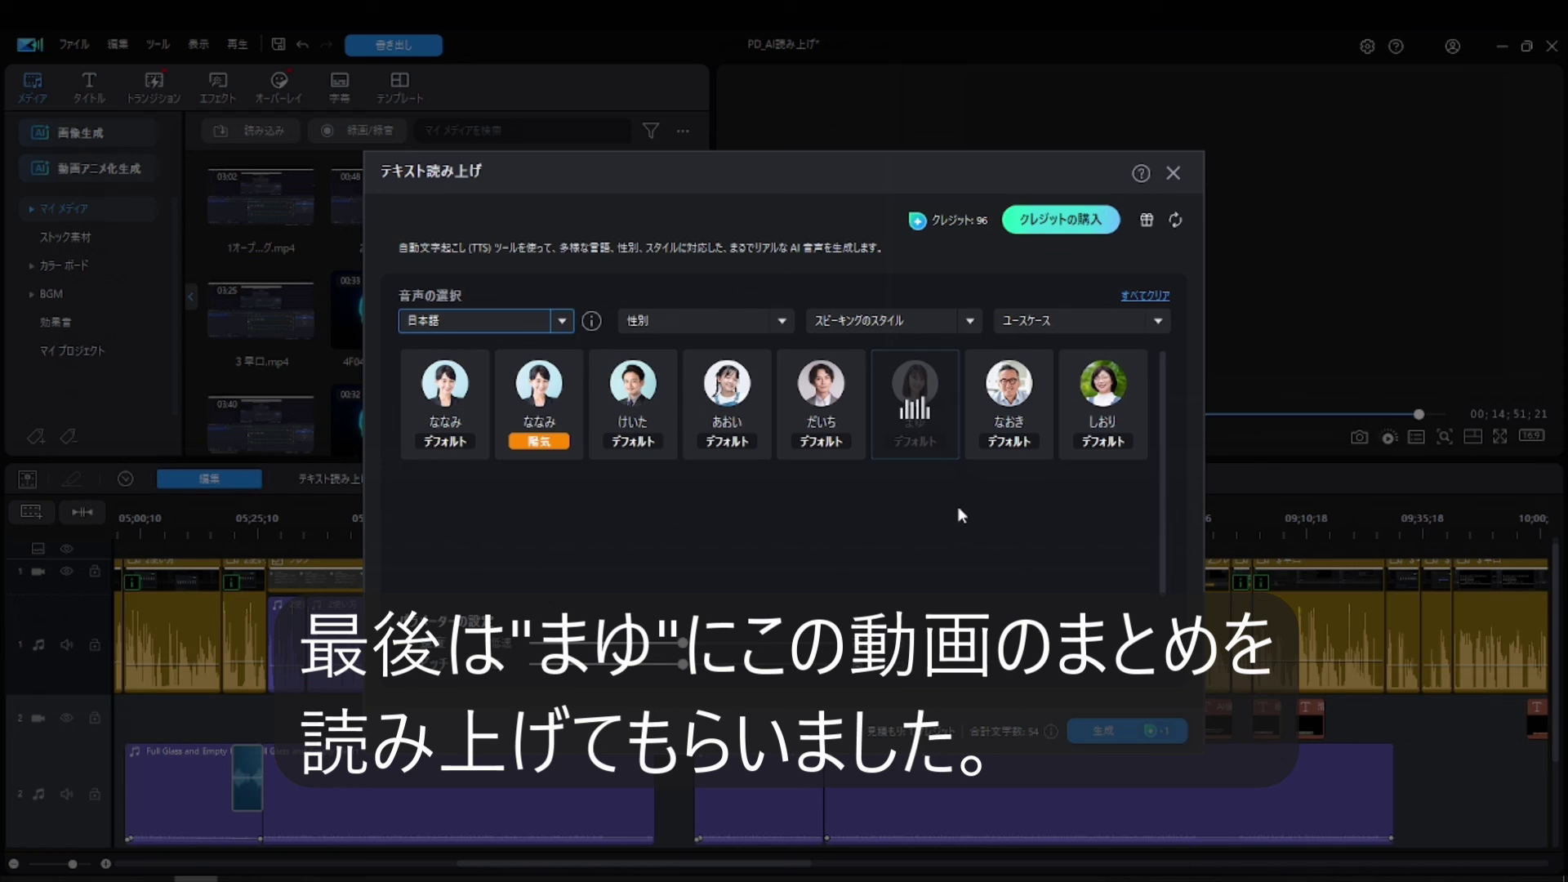
{"action": "left_click", "coordinate": [949, 409]}
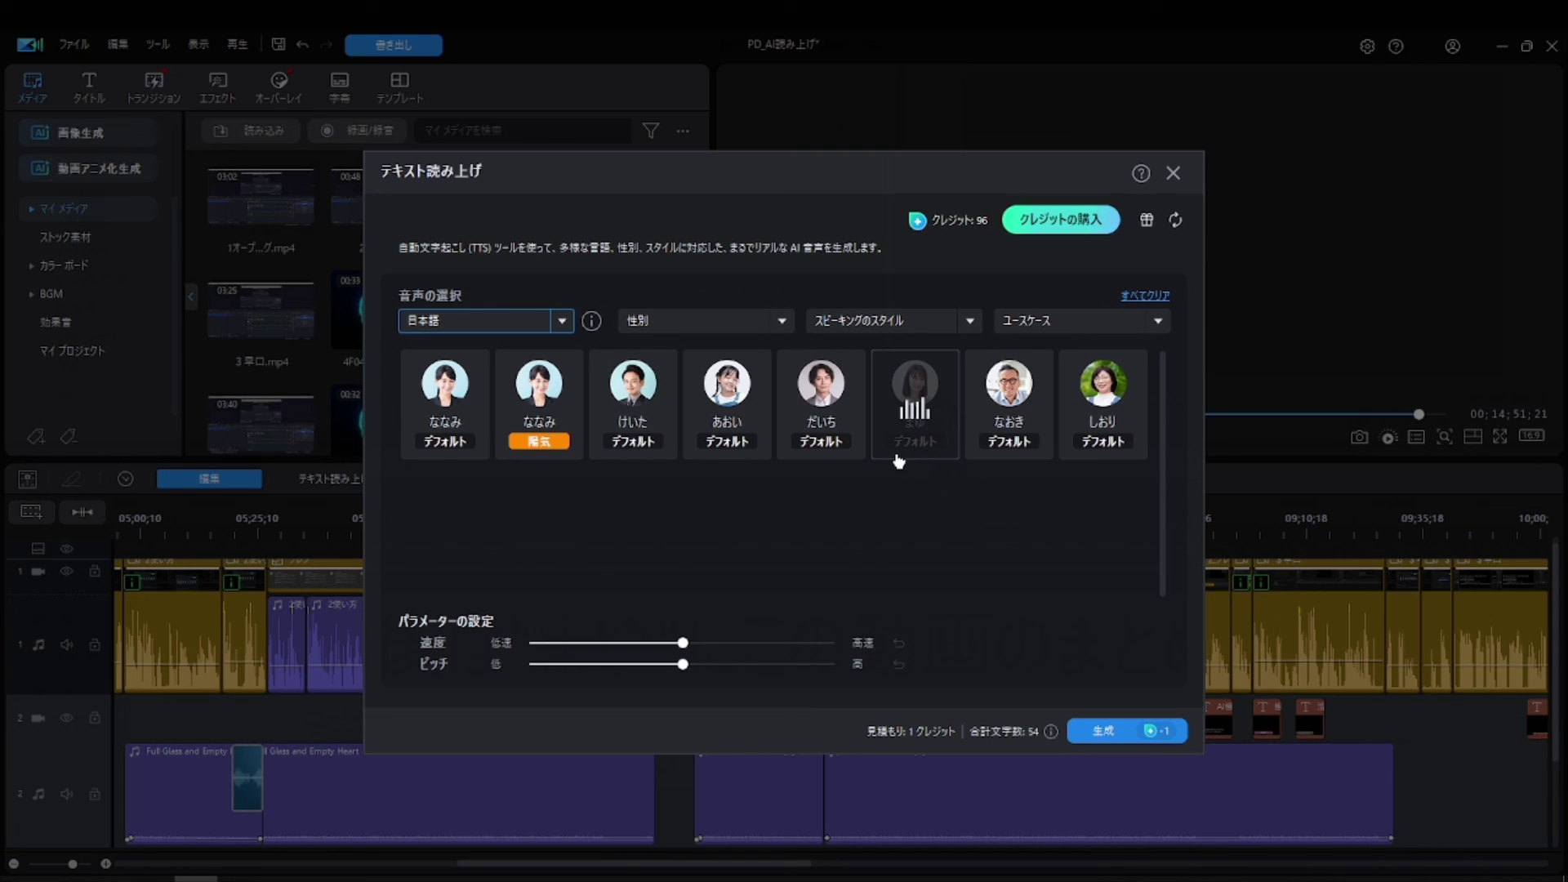
{"action": "left_click", "coordinate": [926, 411]}
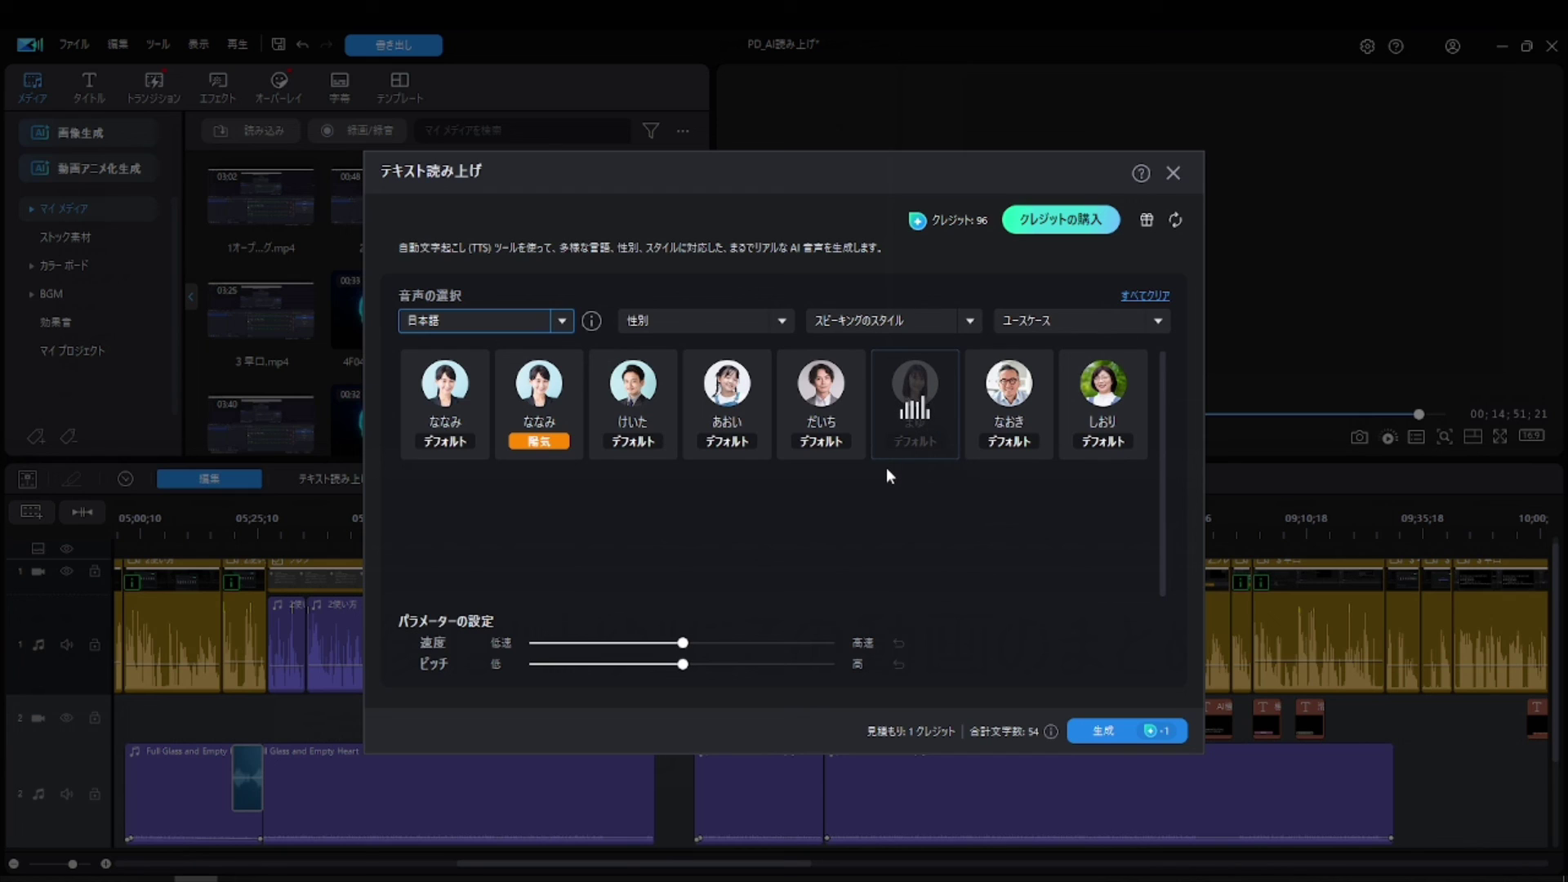